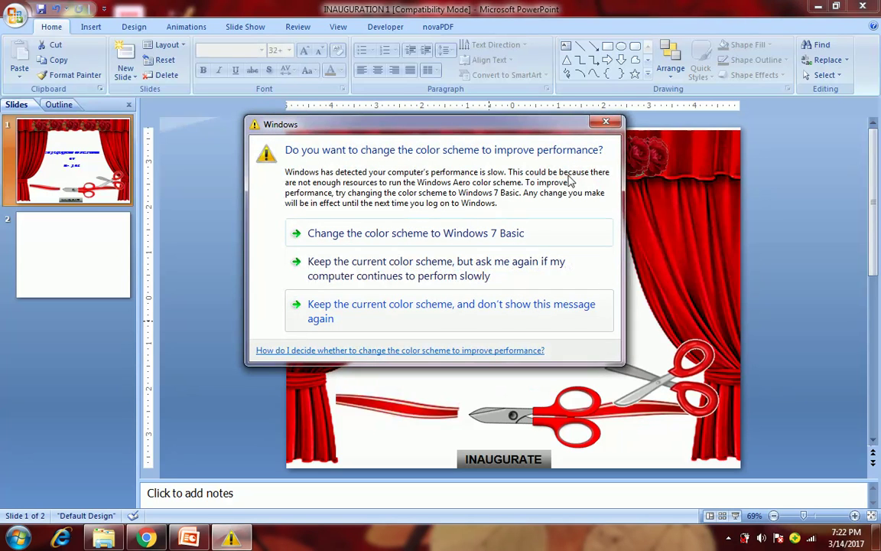
Dismiss the Windows colour-scheme warning so the curtained title slide is visible.
left_click(604, 122)
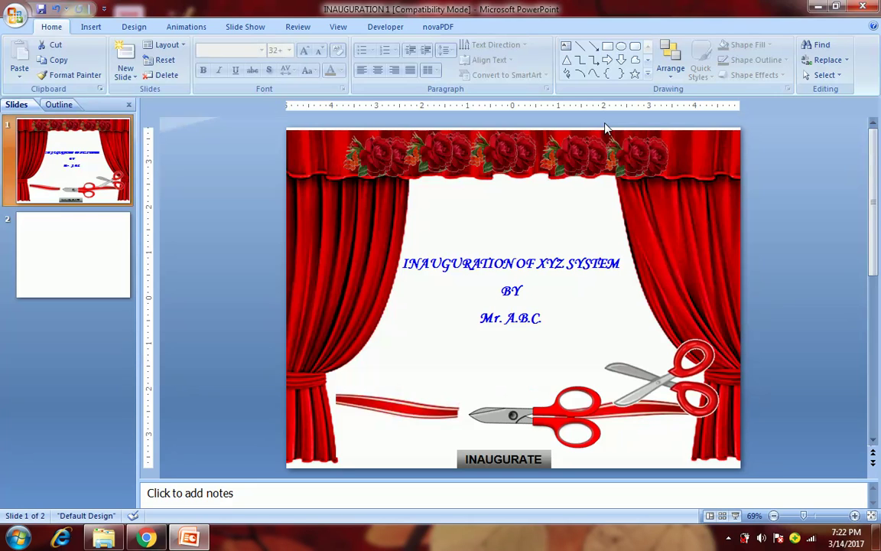
left_click(734, 517)
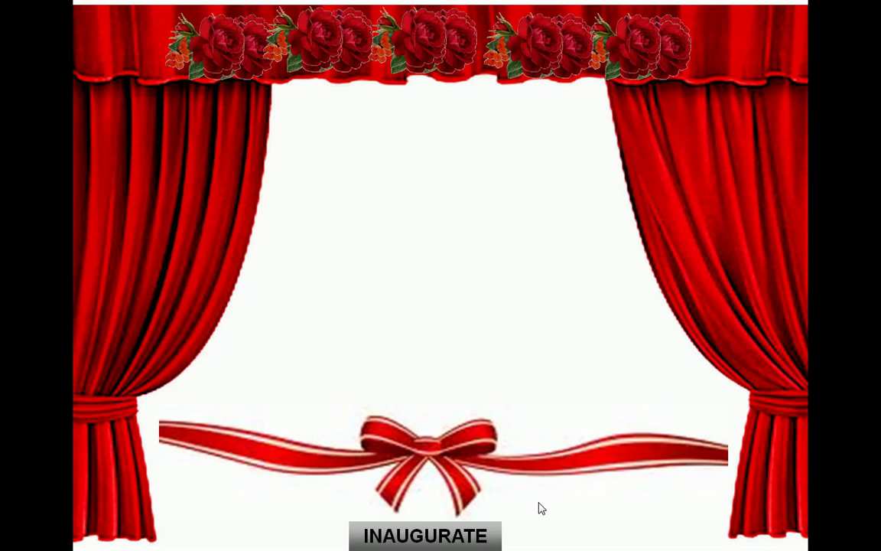
left_click(433, 536)
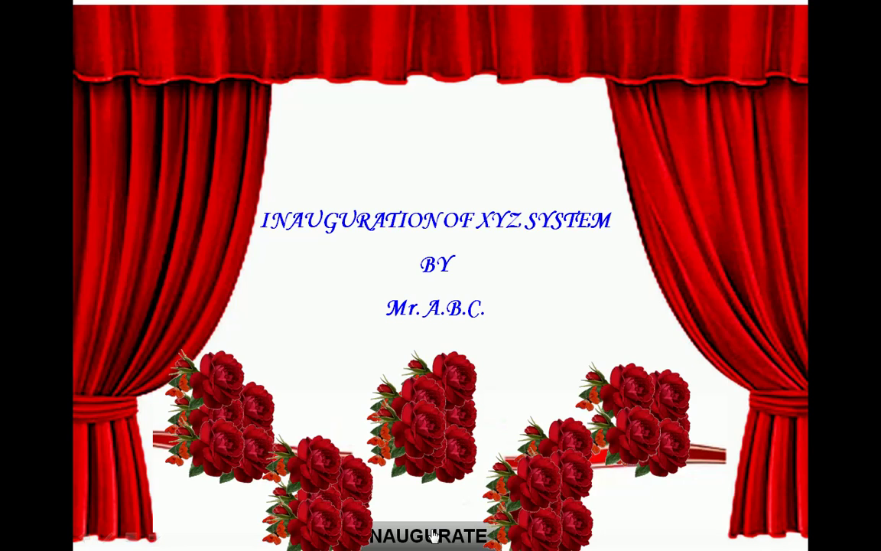
left_click(543, 396)
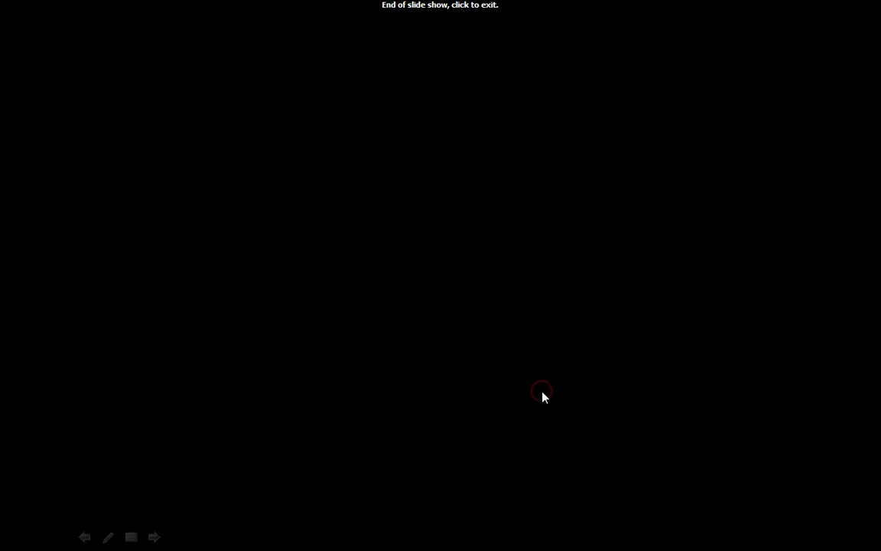
left_click(543, 396)
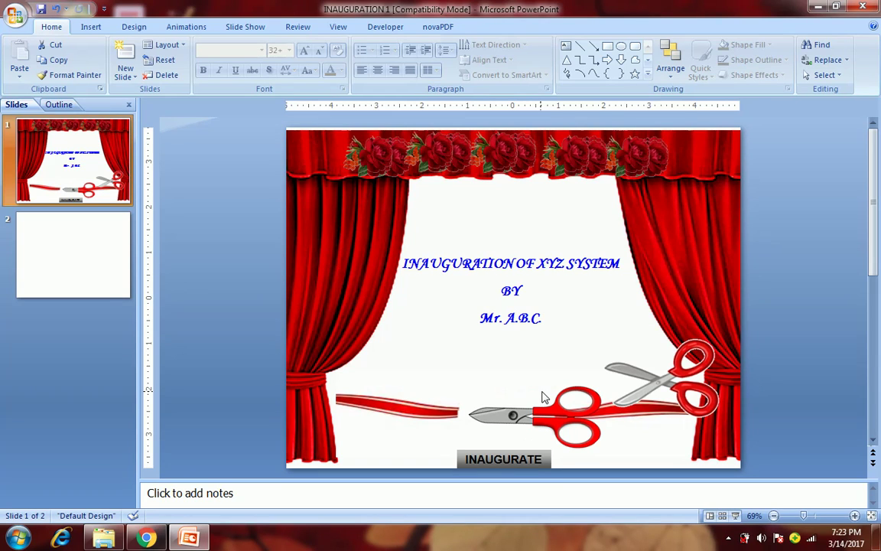
left_click(97, 288)
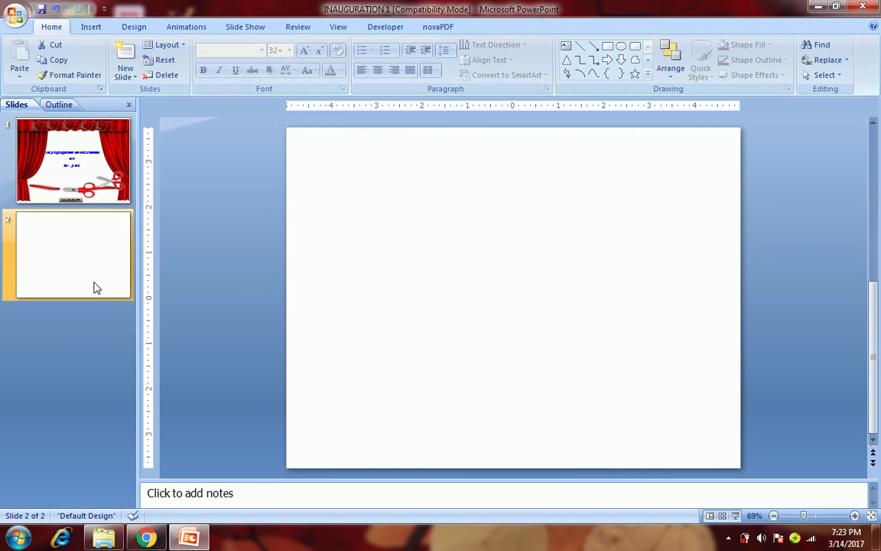
Switch between slides 1 and 2, ending on the blank slide 2.
key("Up")
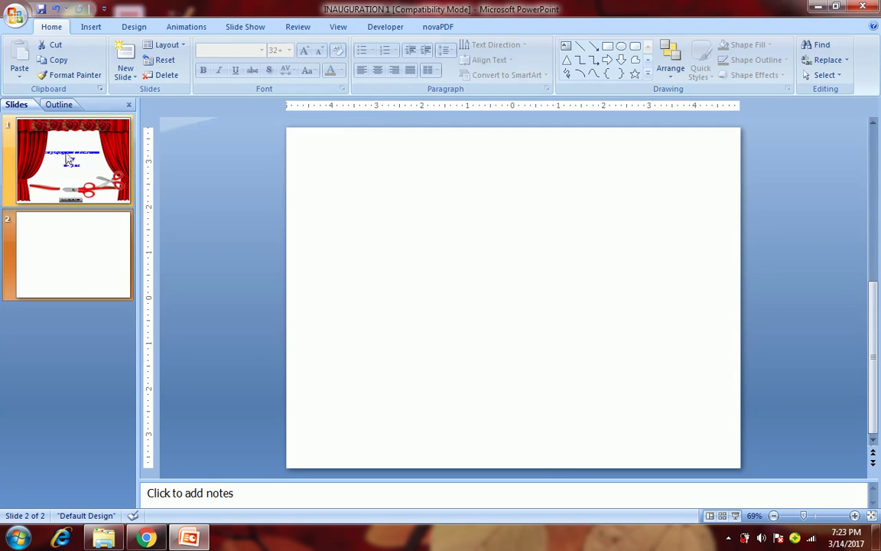
left_click(61, 245)
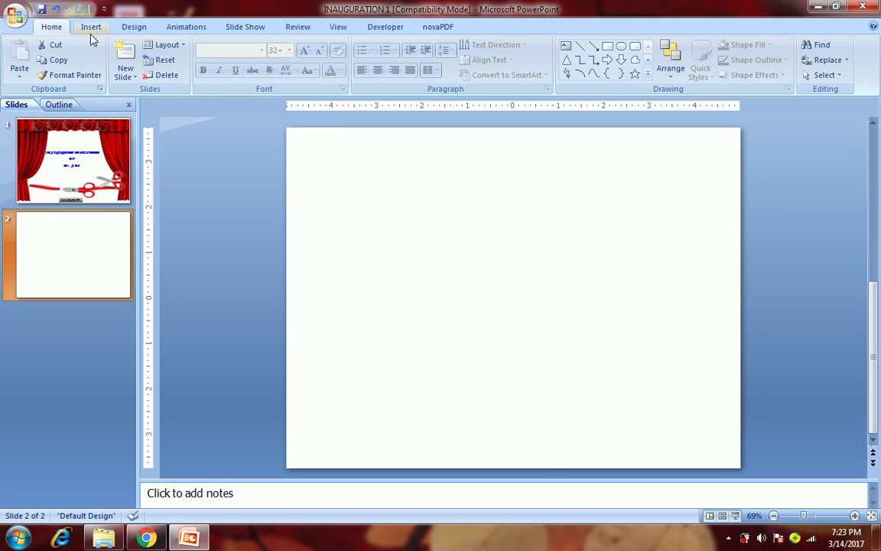
left_click(65, 142)
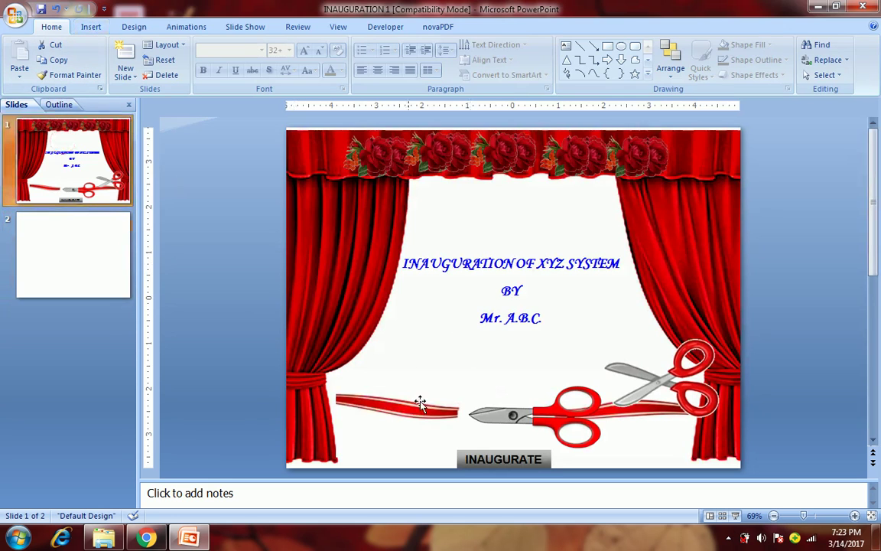
left_click(115, 245)
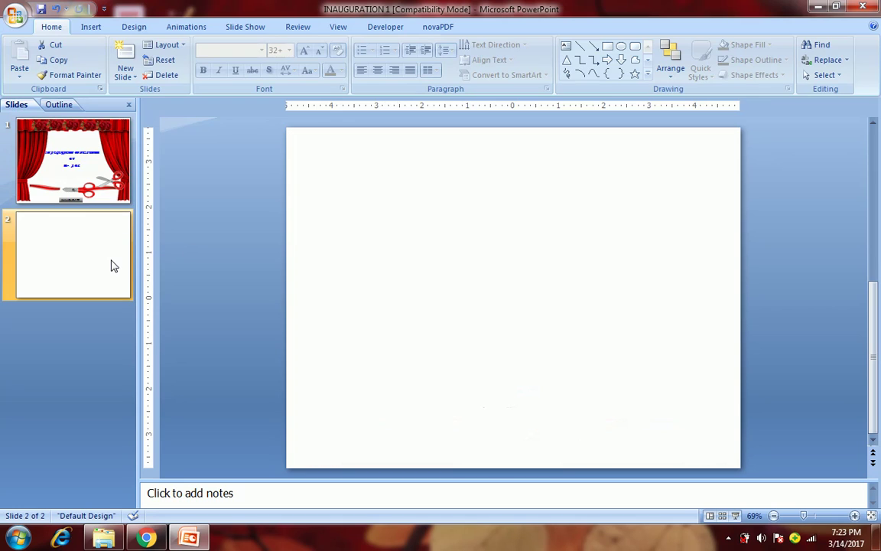
Insert the Curtain picture from D:\Presentation\1.12 INAUGURATION SLIDE onto slide 2.
left_click(91, 28)
left_click(146, 69)
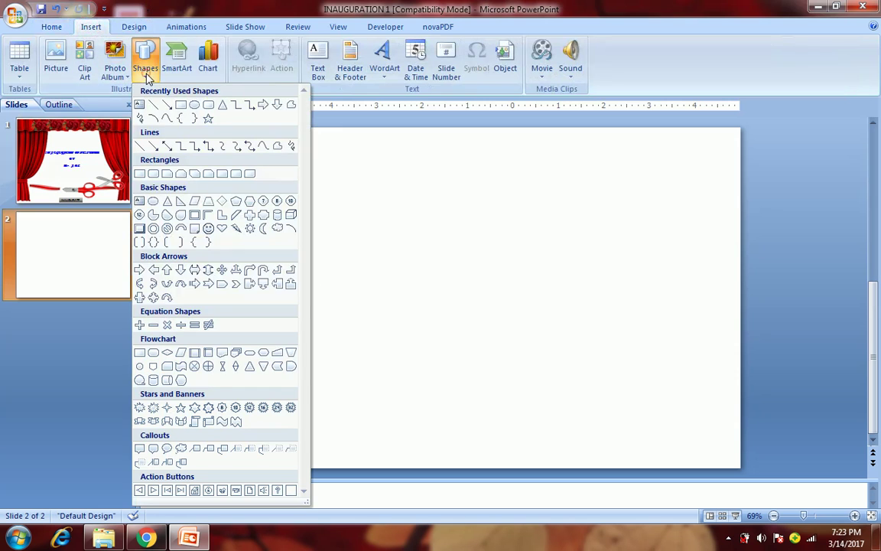
left_click(56, 63)
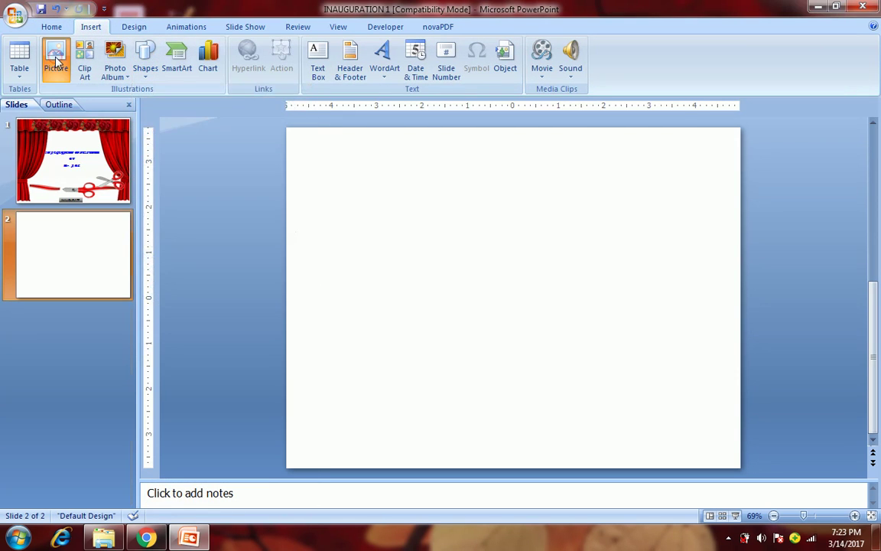
left_click(57, 59)
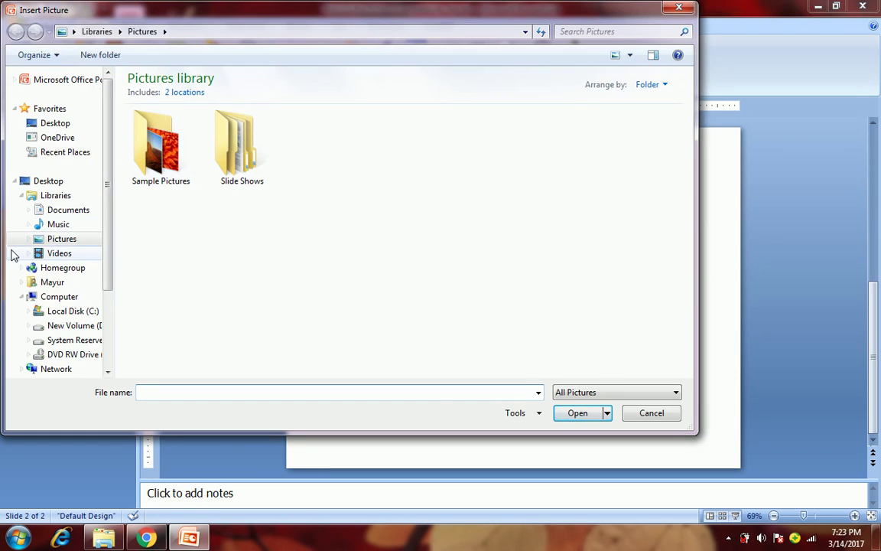
left_click(69, 326)
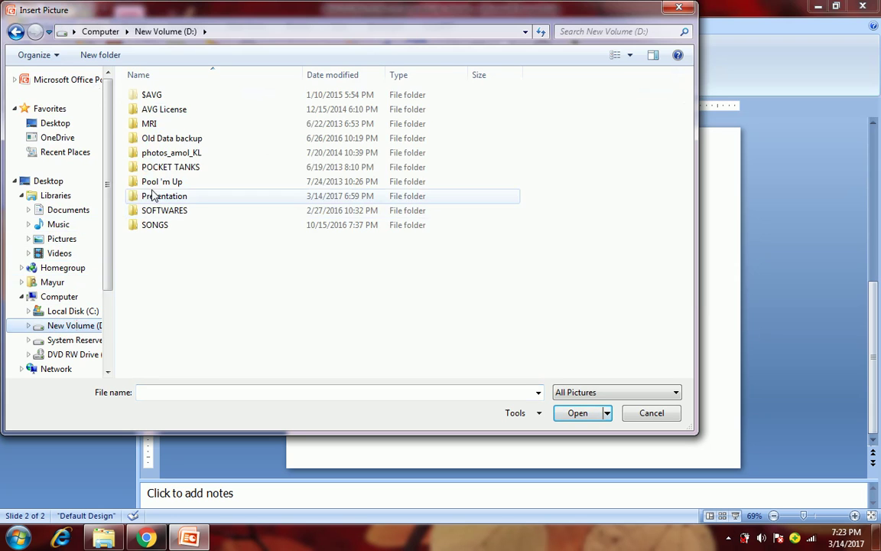
double_click(160, 198)
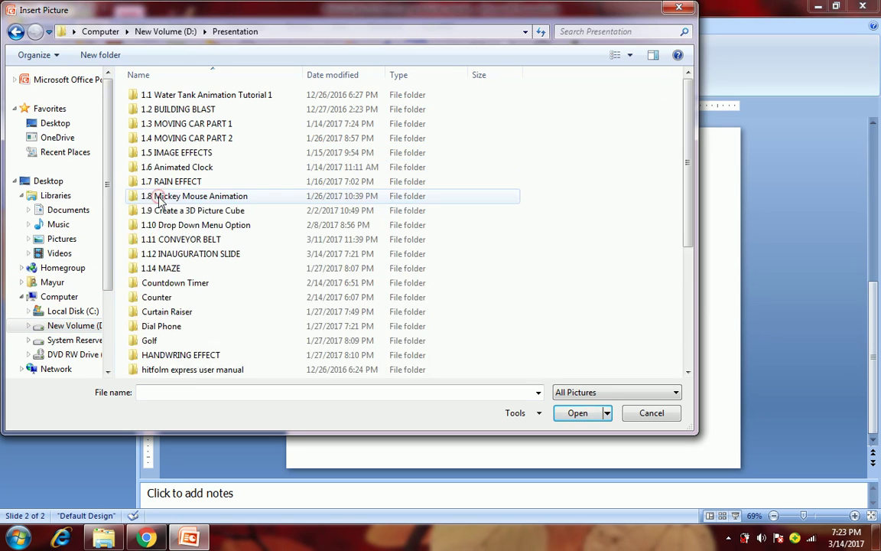
double_click(176, 254)
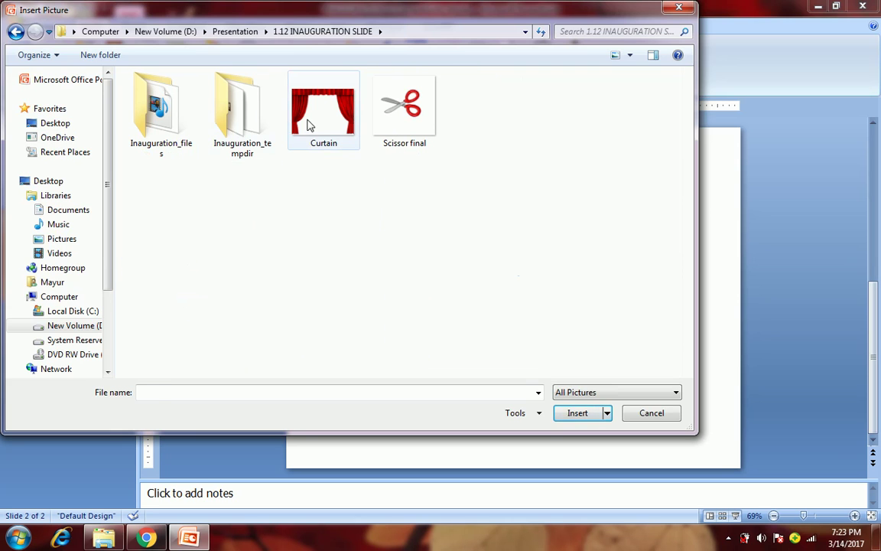
double_click(306, 120)
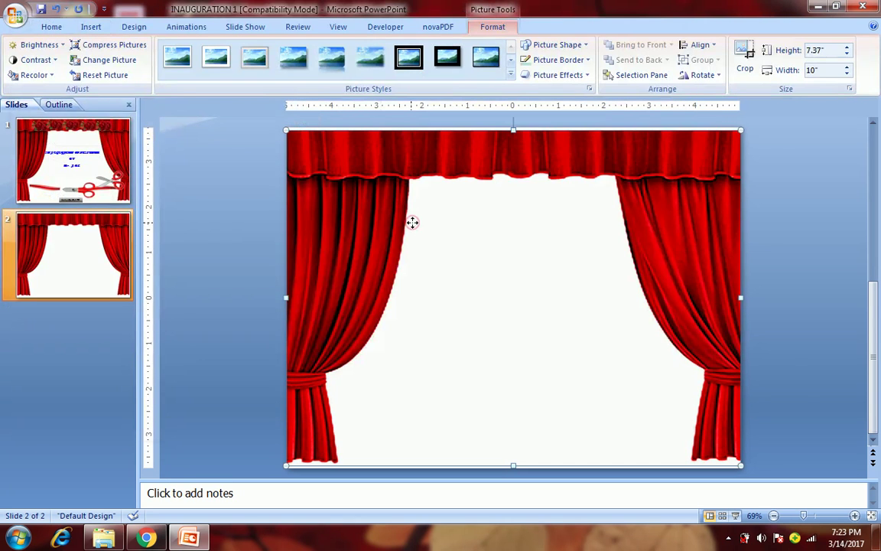
left_click(92, 29)
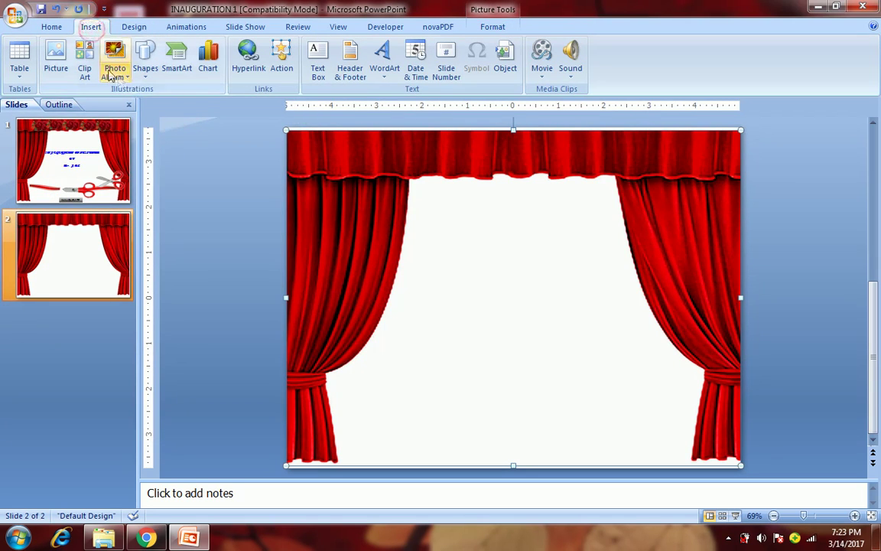
Draw a light-blue rectangle left of the slide centre and send it to the back.
left_click(145, 67)
left_click(176, 106)
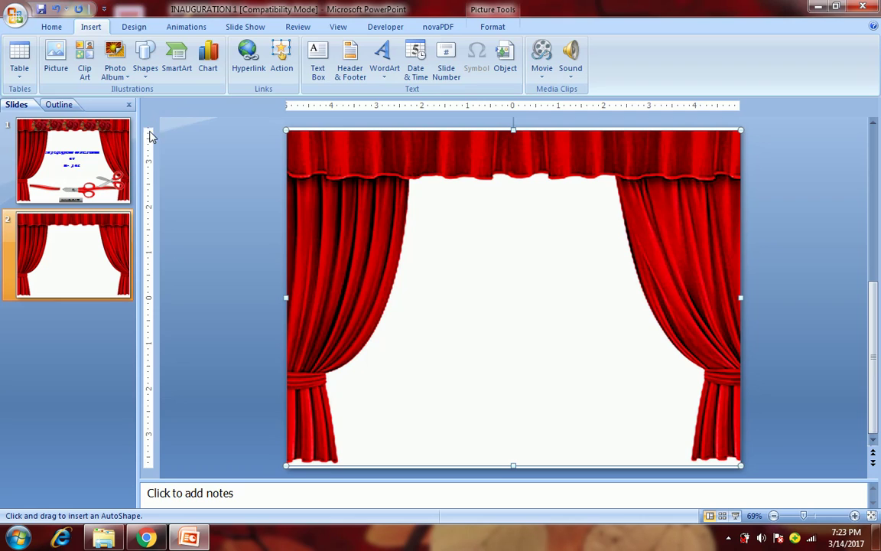
left_click_drag(373, 233, 476, 320)
right_click(422, 289)
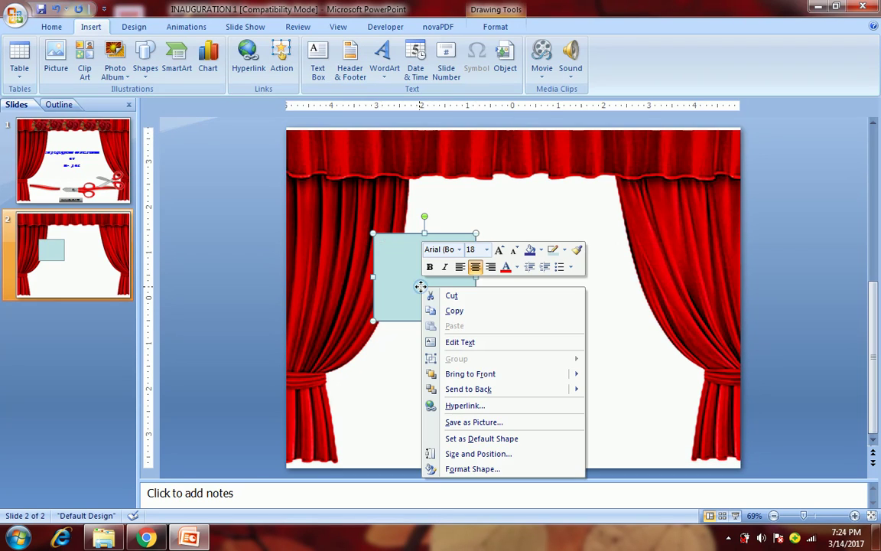
left_click(505, 389)
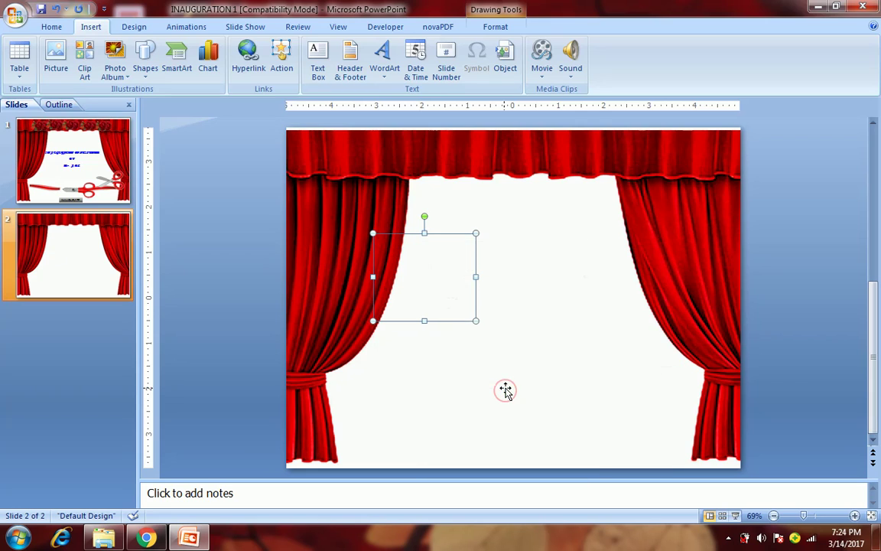
Make the curtain's white transparent with Recolor, then delete the curtain picture.
left_click(520, 329)
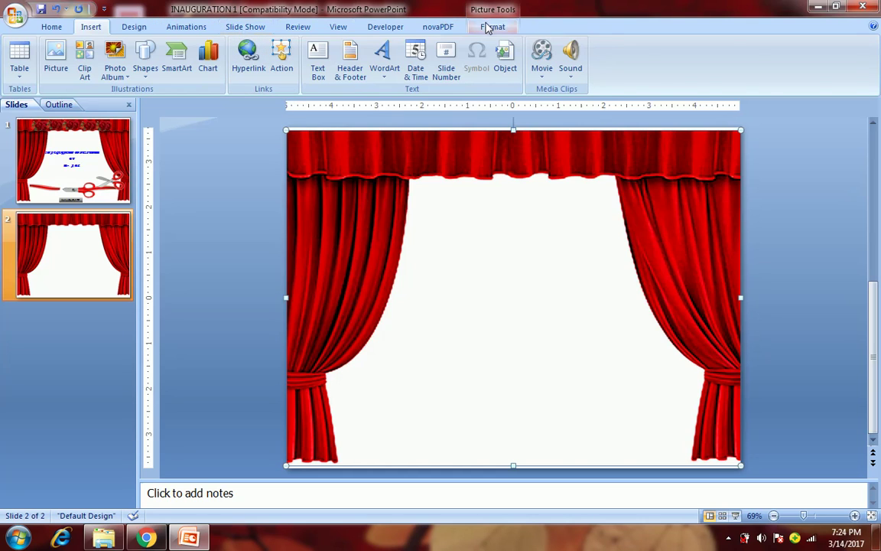
left_click(490, 28)
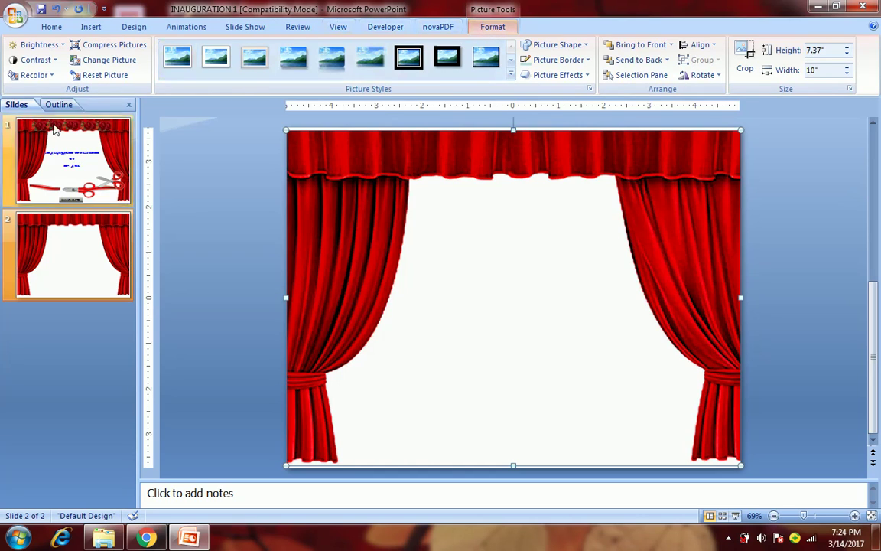
left_click(34, 75)
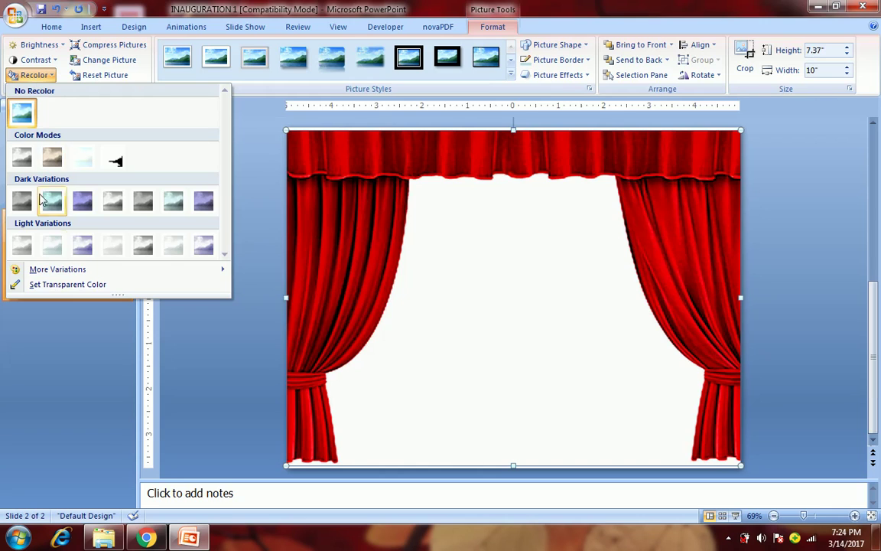
left_click(63, 286)
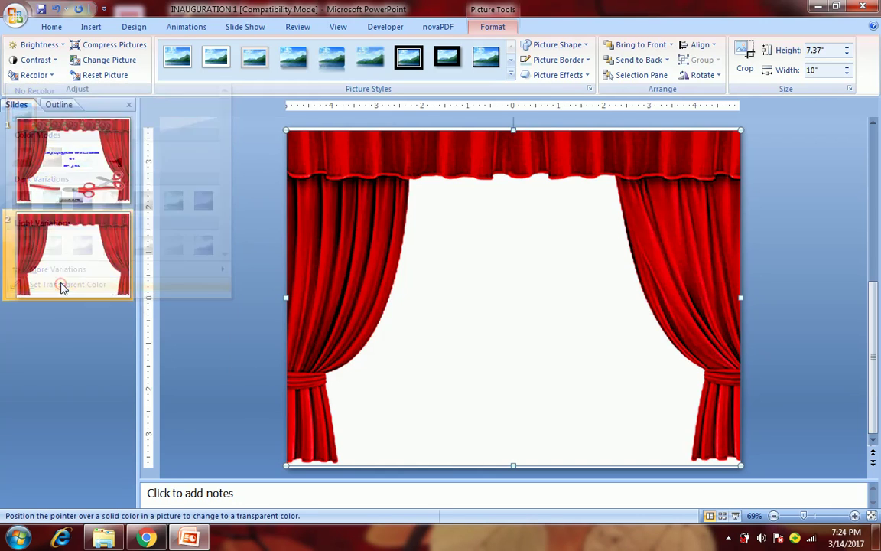
left_click(480, 268)
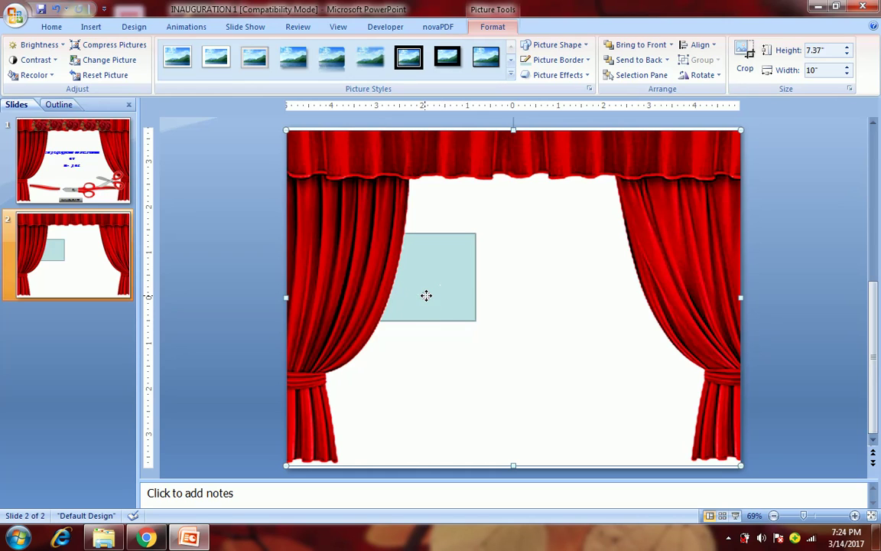
key("Delete")
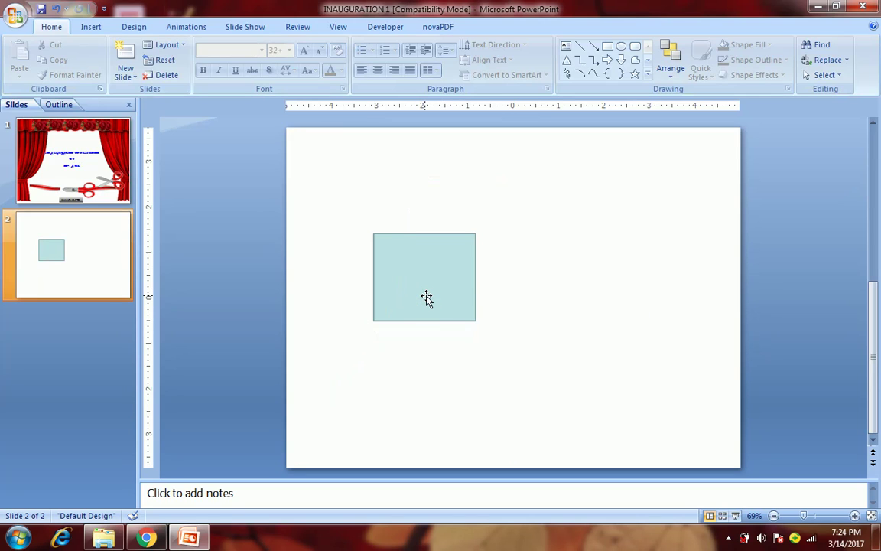
Restore the deleted curtain, send it to the back, and delete the blue rectangle.
key("ctrl+z")
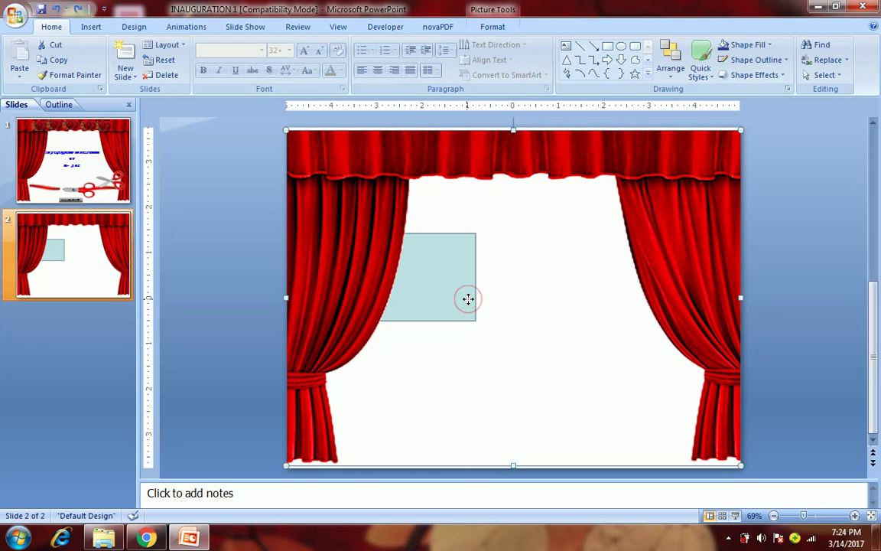
left_click(248, 273)
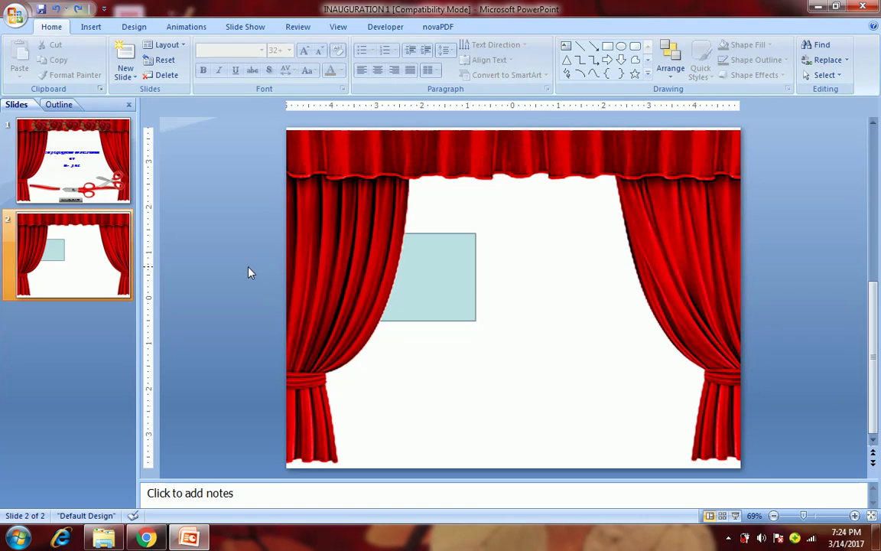
left_click(417, 264)
right_click(419, 265)
mouse_move(456, 368)
left_click(582, 368)
left_click(443, 284)
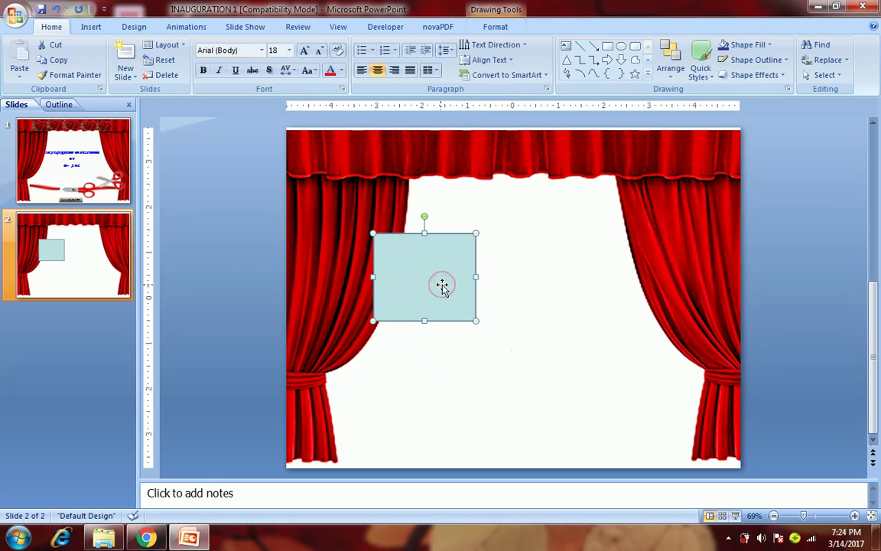
key("Delete")
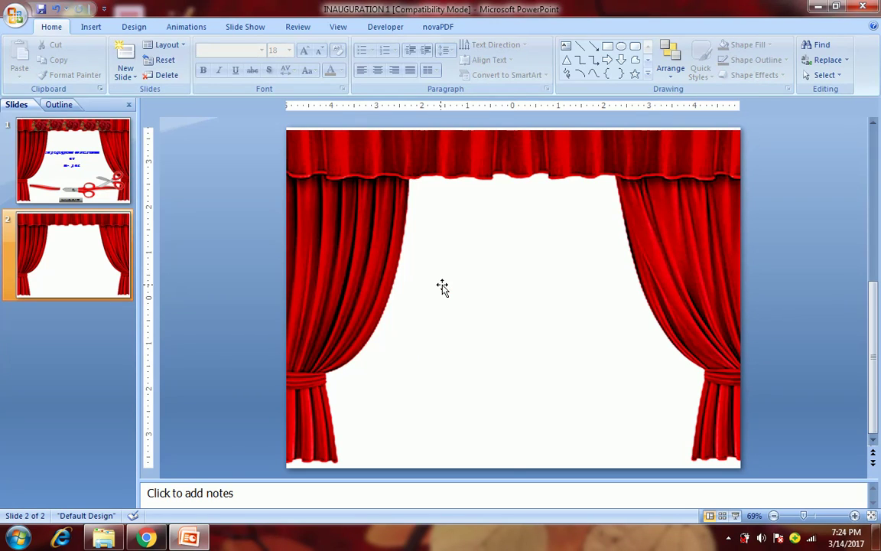
Open and dismiss the curtain picture's context menu, then go to slide 1.
left_click(442, 285)
right_click(442, 285)
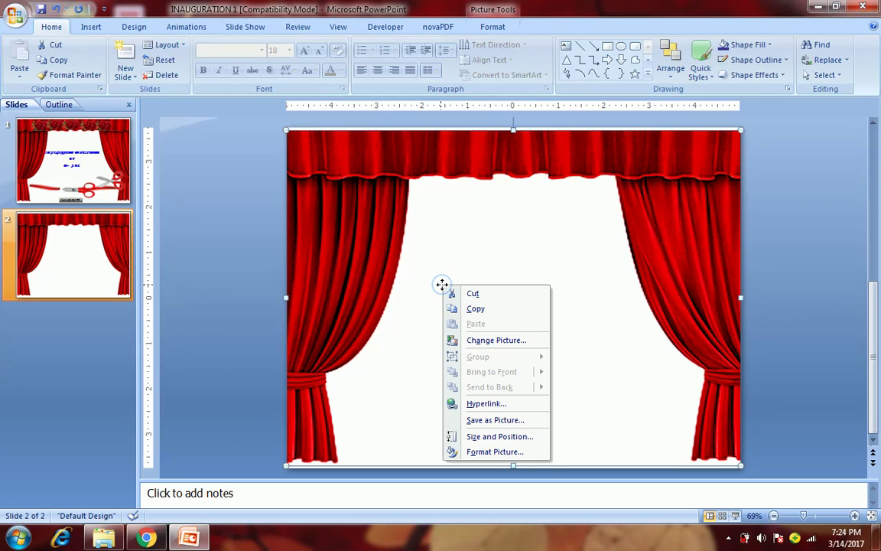
left_click(472, 260)
right_click(473, 258)
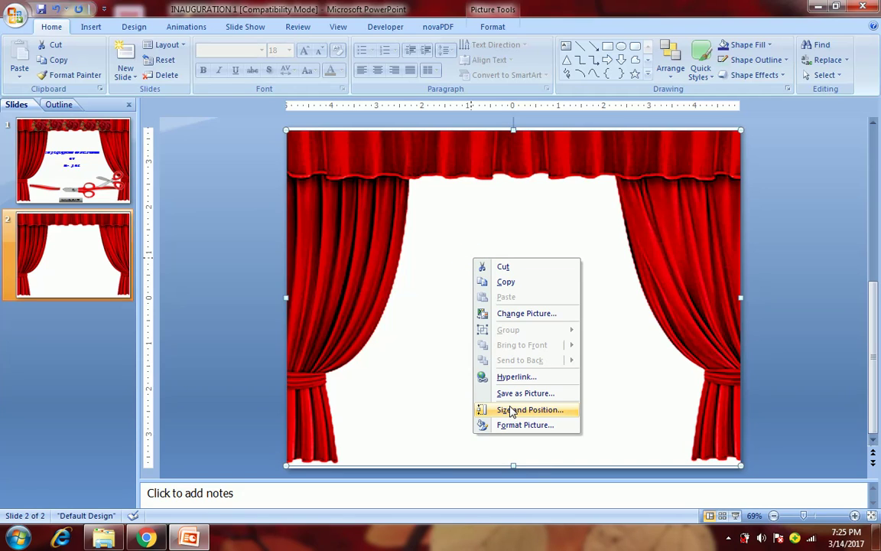
left_click(417, 327)
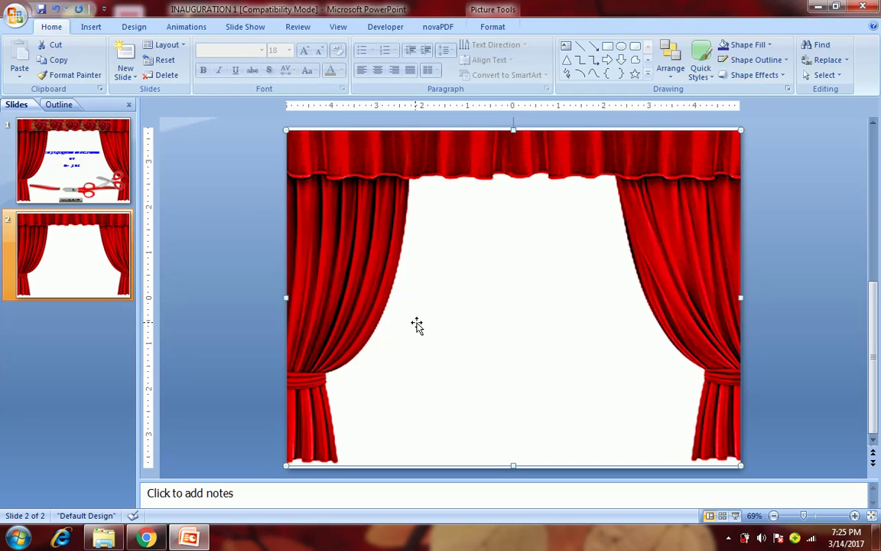
left_click(111, 173)
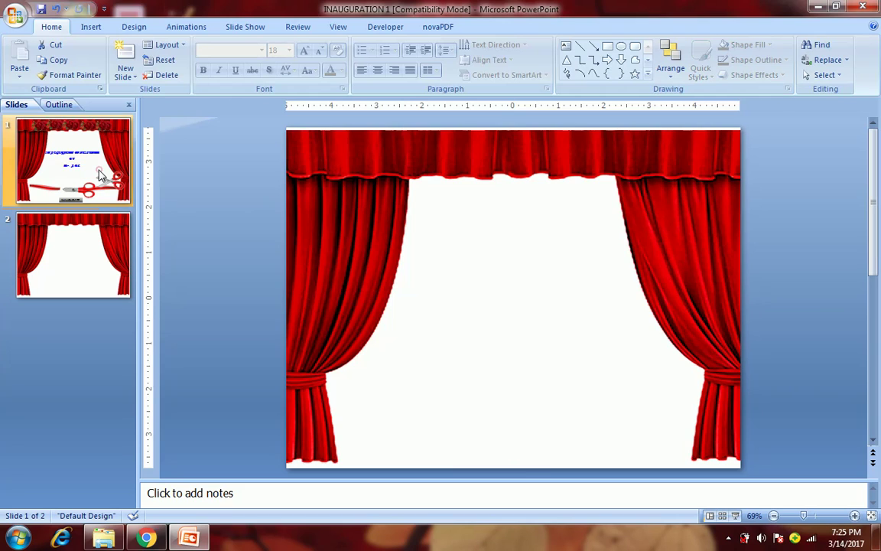
Copy the ribbon halves and the bowed ribbon from slide 1 to slide 2, moving the bow up.
left_click(366, 413)
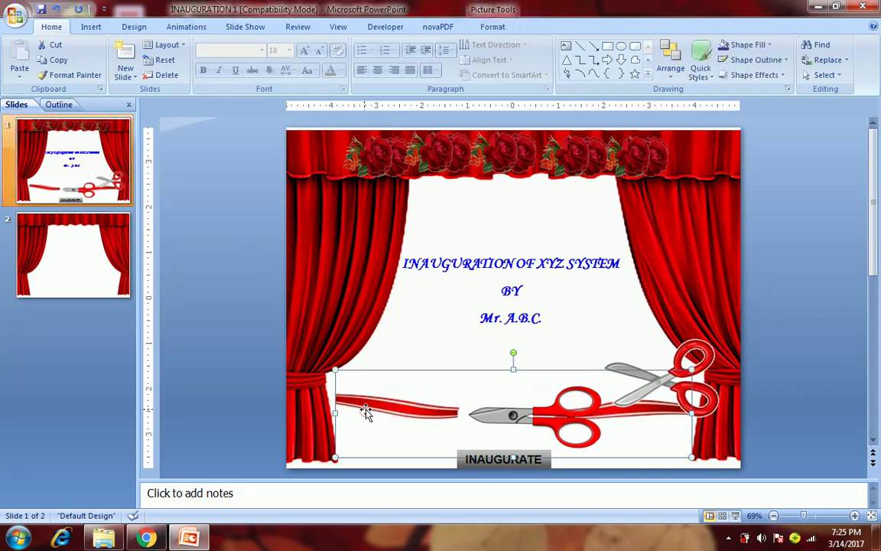
left_click(106, 281)
key("ctrl+v")
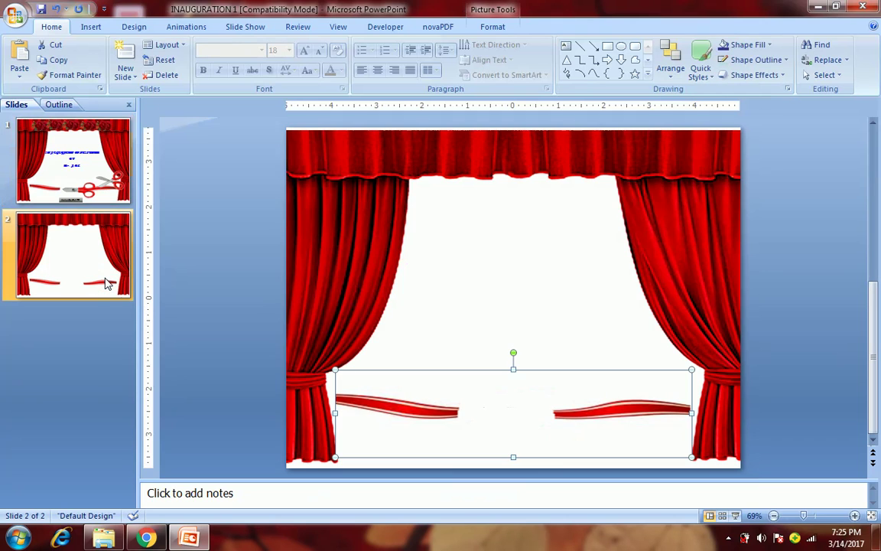
left_click(73, 173)
left_click(369, 411)
right_click(369, 410)
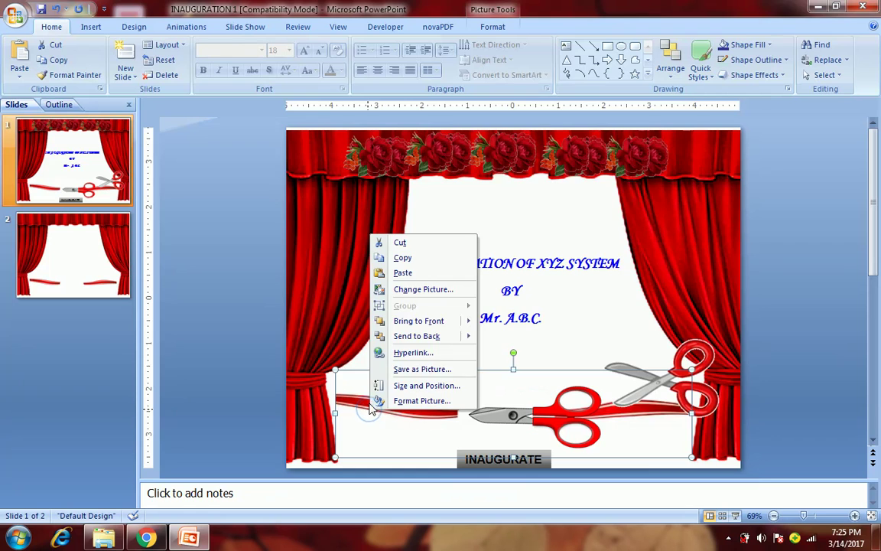
left_click(397, 336)
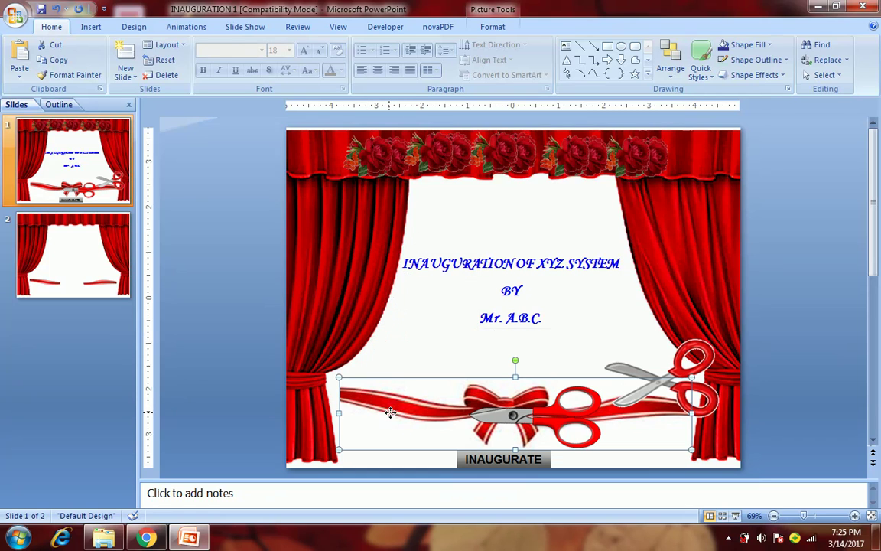
left_click(104, 259)
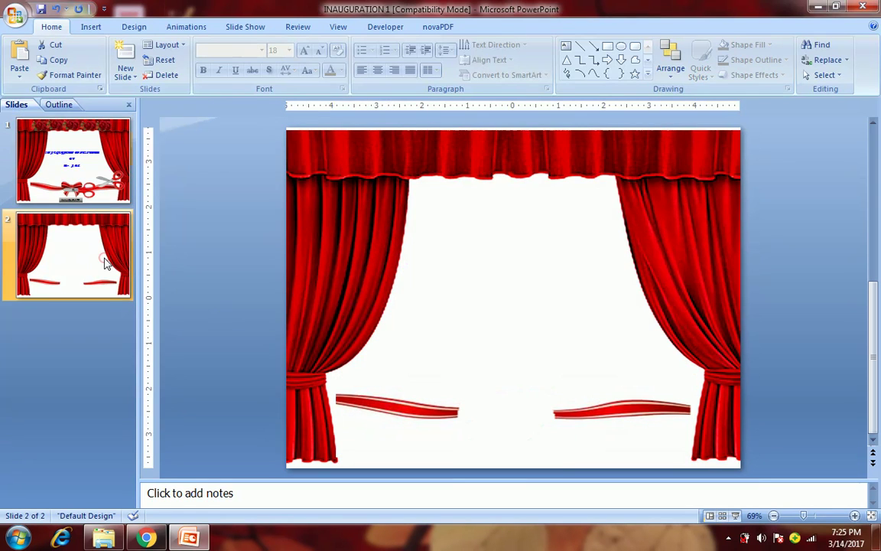
key("ctrl+v")
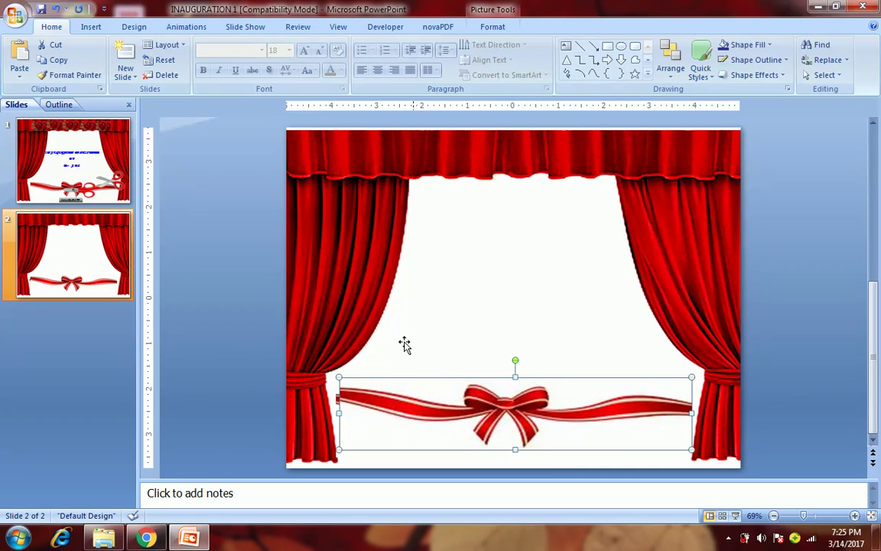
left_click_drag(480, 412, 480, 316)
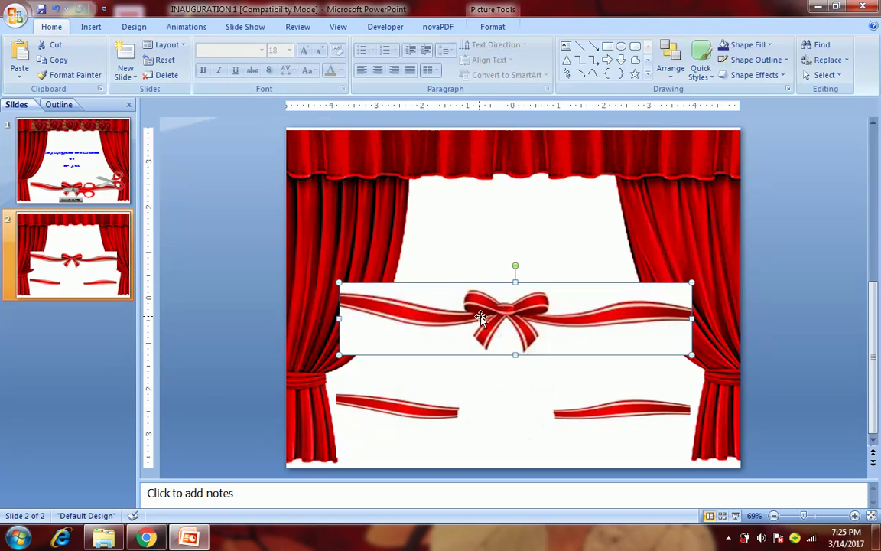
Copy the bowed ribbon and launch Paint from the Start menu search.
right_click(476, 315)
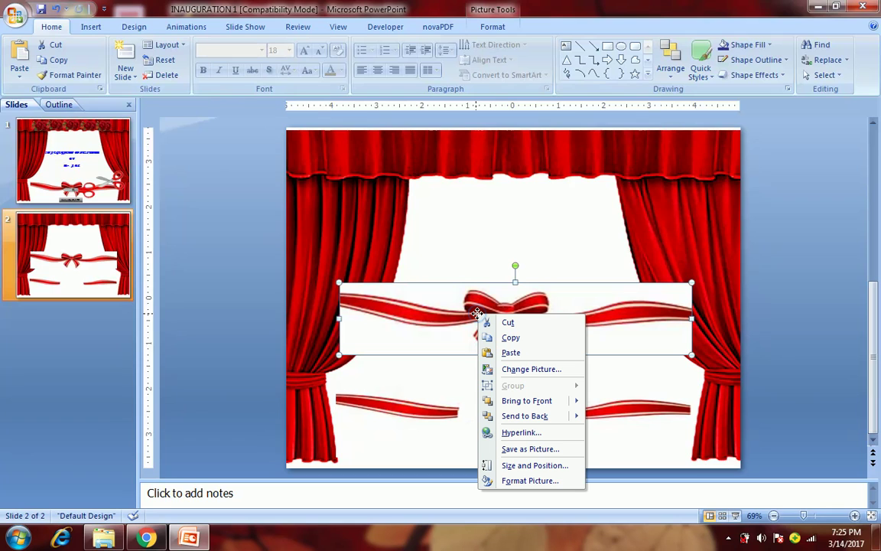
left_click(508, 339)
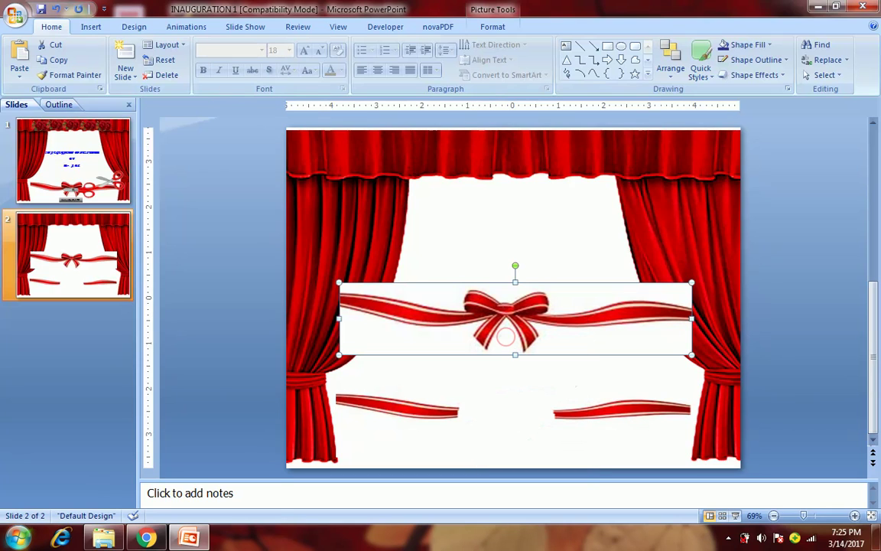
left_click(17, 538)
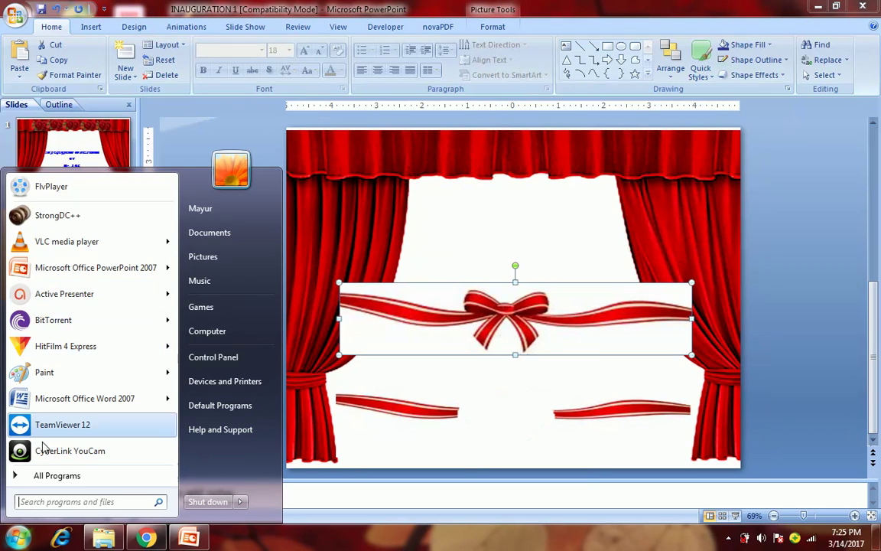
type("paint")
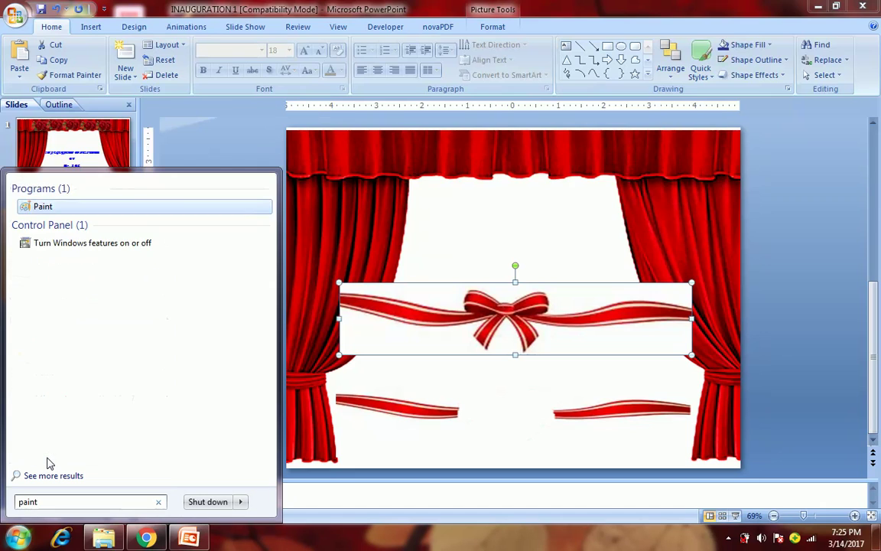
left_click(43, 207)
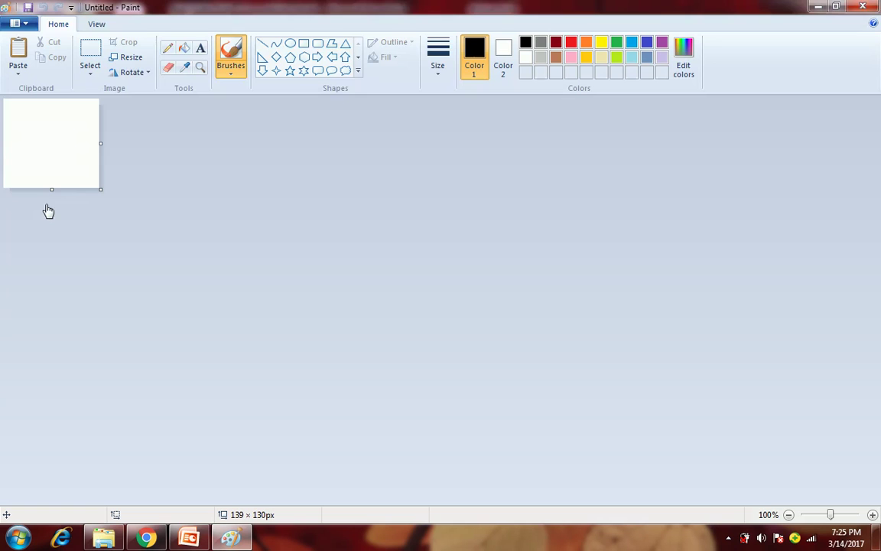
Paste the bowed ribbon into Paint, erase a strip through its bow, and close without saving.
key("ctrl+v")
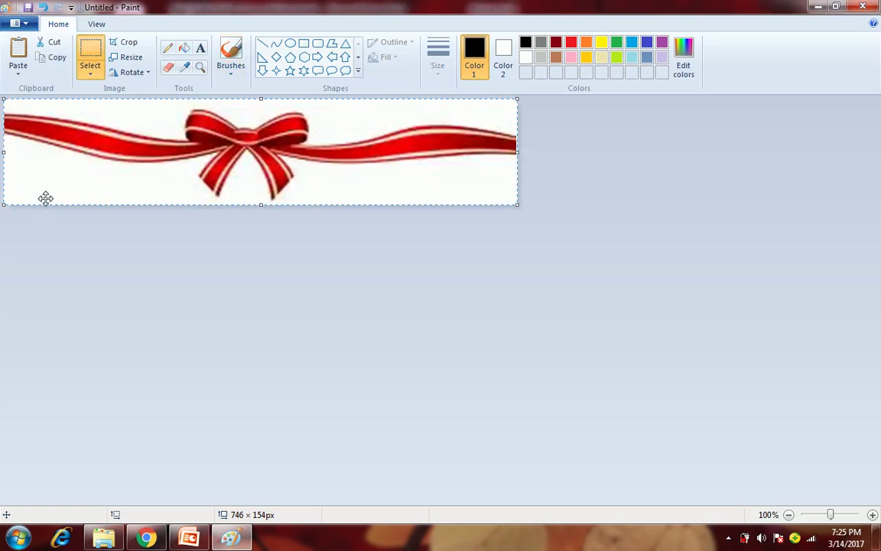
left_click(168, 67)
mouse_move(177, 120)
left_mouse_down()
mouse_move(184, 115)
mouse_move(193, 139)
mouse_move(192, 113)
mouse_move(206, 174)
mouse_move(202, 131)
mouse_move(245, 107)
mouse_move(252, 147)
mouse_move(241, 146)
mouse_move(292, 112)
mouse_move(278, 154)
mouse_move(279, 137)
mouse_move(303, 125)
mouse_move(285, 168)
mouse_move(289, 136)
left_mouse_up()
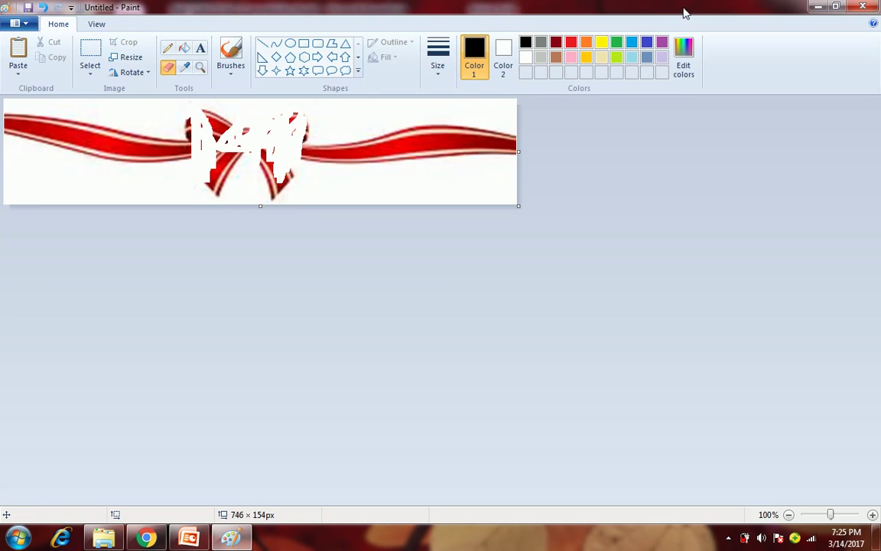
left_click(863, 7)
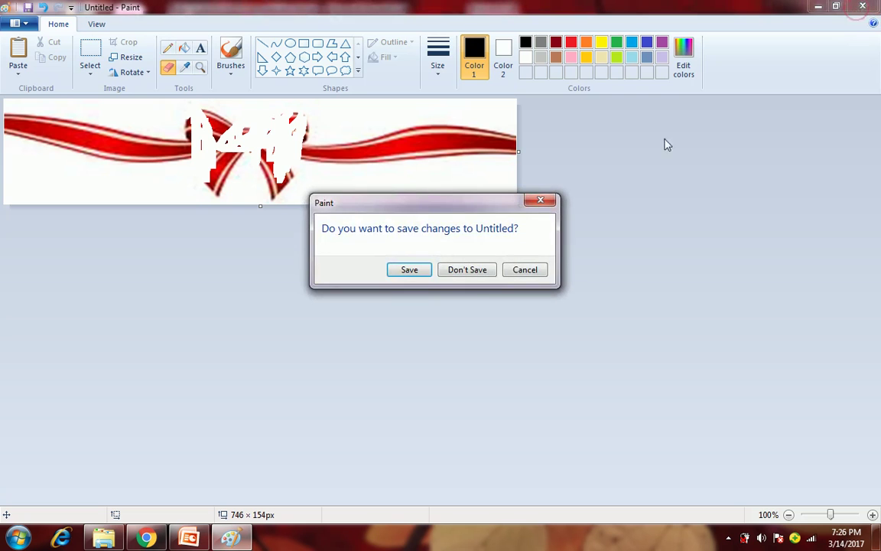
left_click(470, 275)
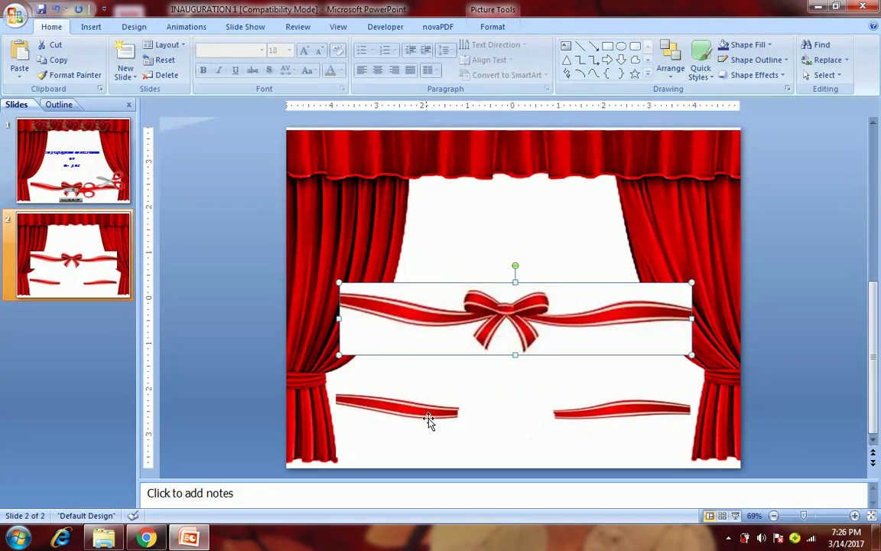
Move the bowed ribbon down above the halves, send it behind the curtains, and nudge it up.
left_click(460, 418)
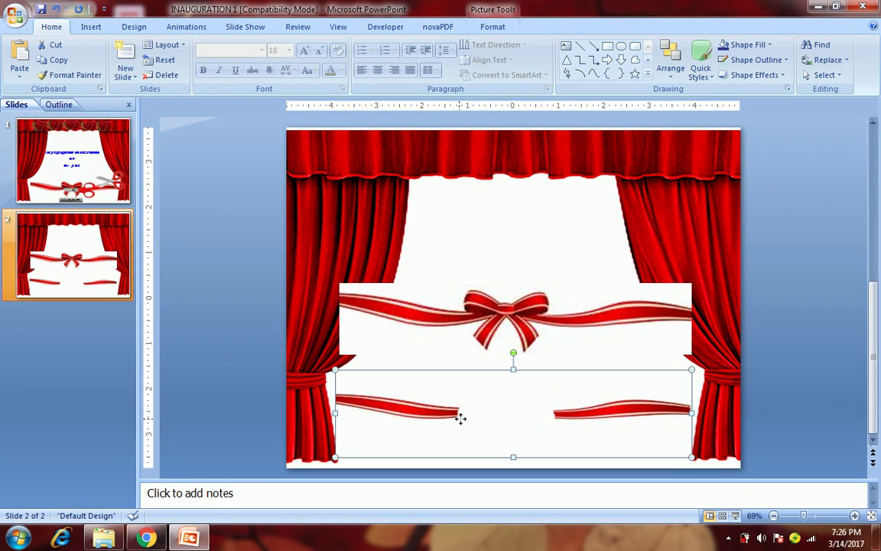
left_click(504, 246)
left_click(505, 320)
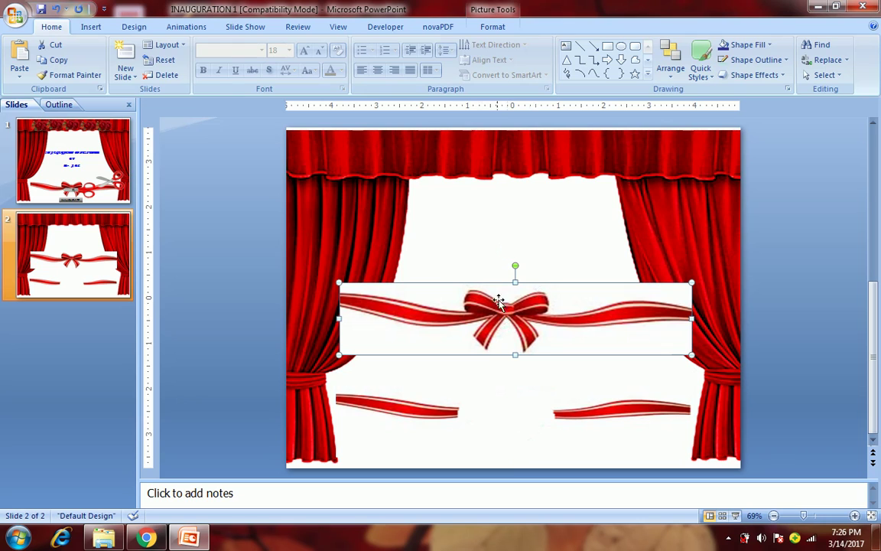
left_click_drag(505, 319, 497, 410)
right_click(497, 409)
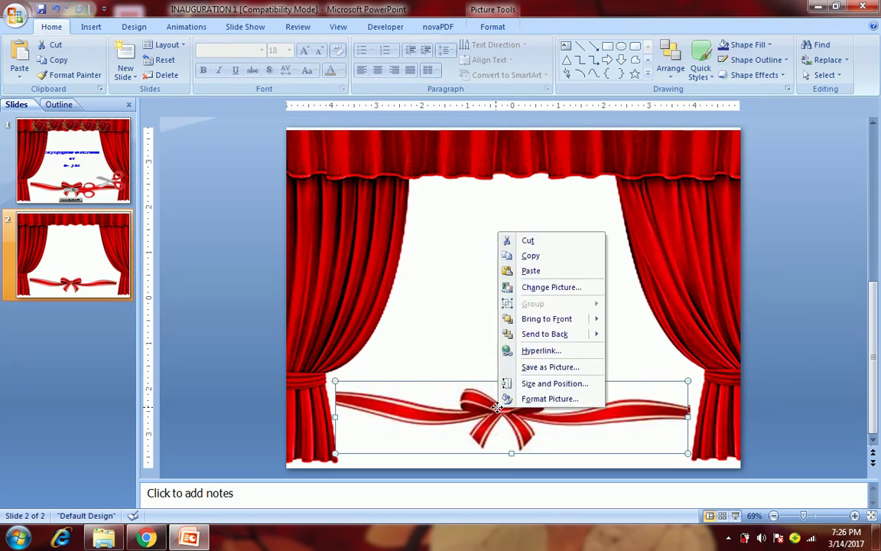
left_click(545, 334)
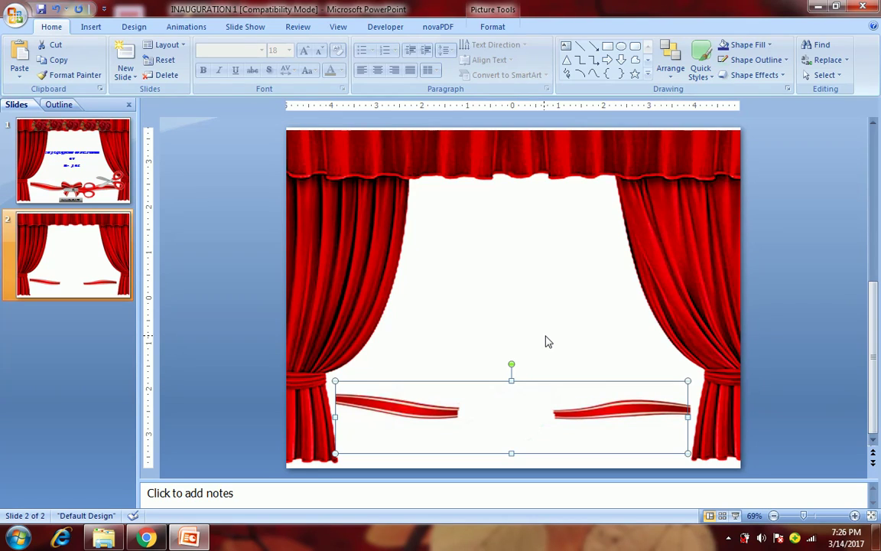
key("Up")
key("Up")
key("Up")
key("Up")
key("Up")
key("Up")
key("Up")
key("Up")
key("Up")
key("Up")
key("Up")
key("Up")
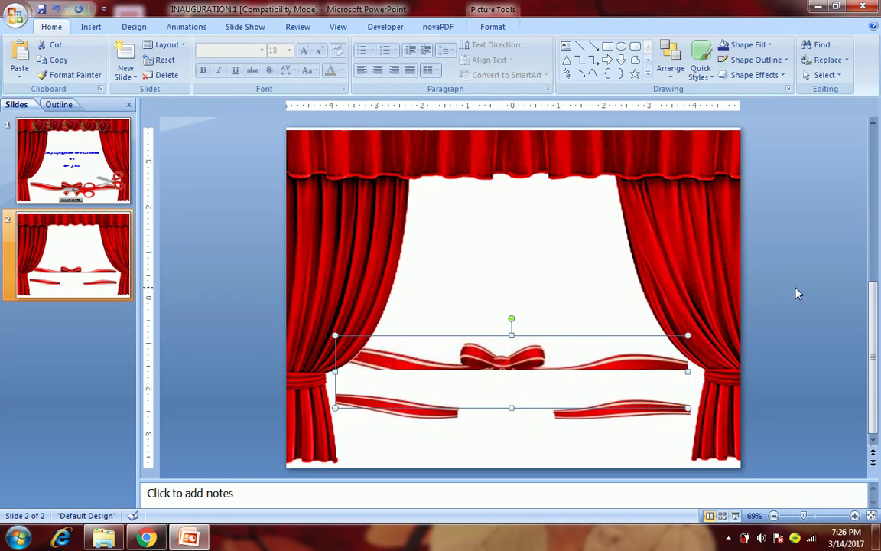
key("Escape")
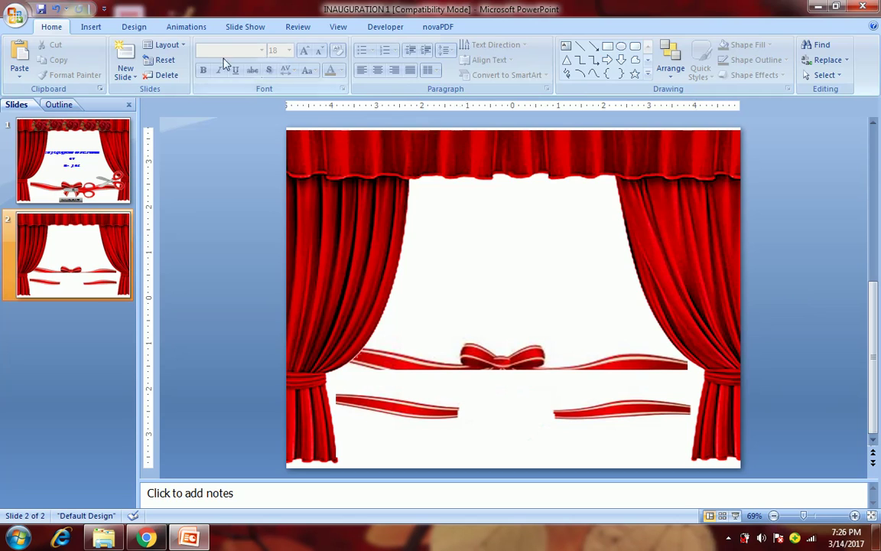
left_click(93, 29)
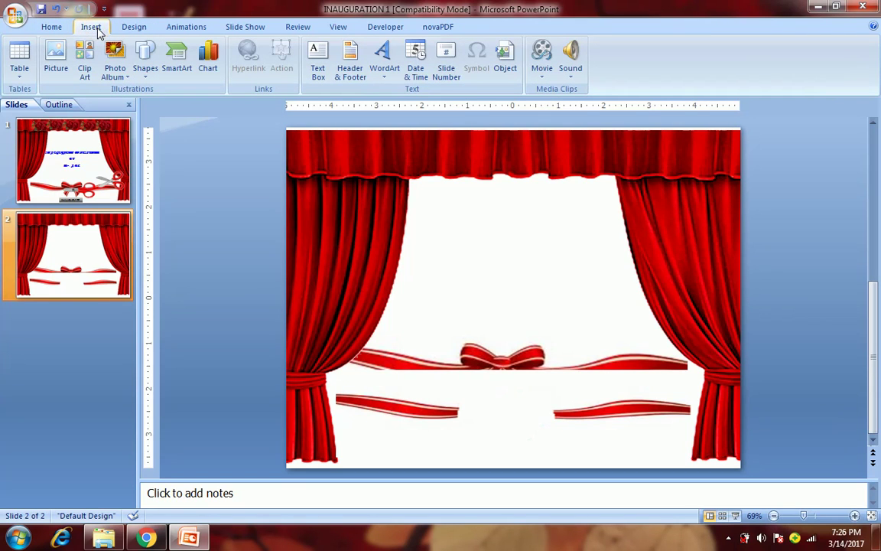
Open the Clip Art search for scissors and look through slides 1 and 2.
left_click(84, 59)
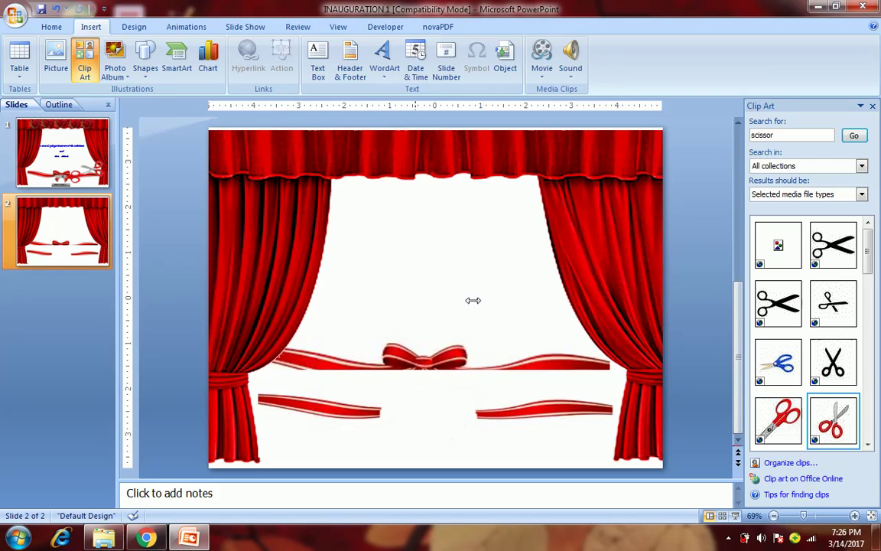
left_click(61, 144)
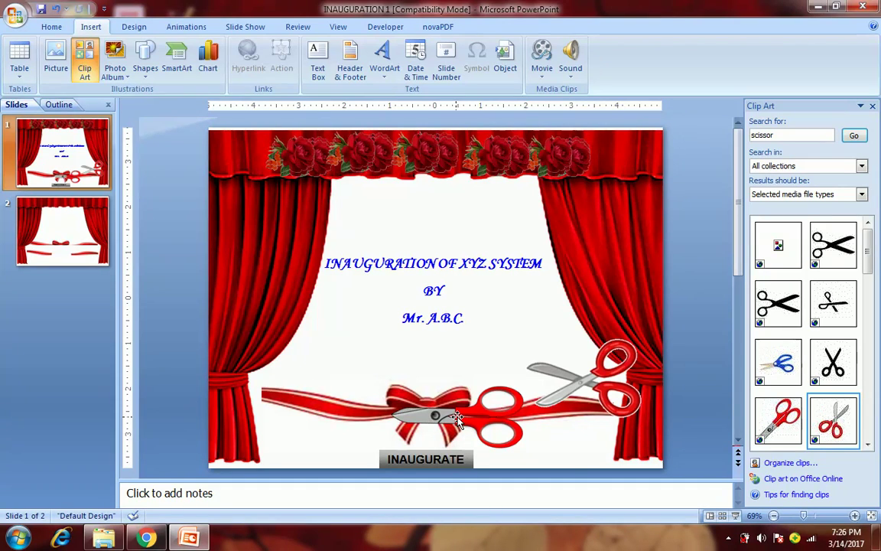
left_click(52, 222)
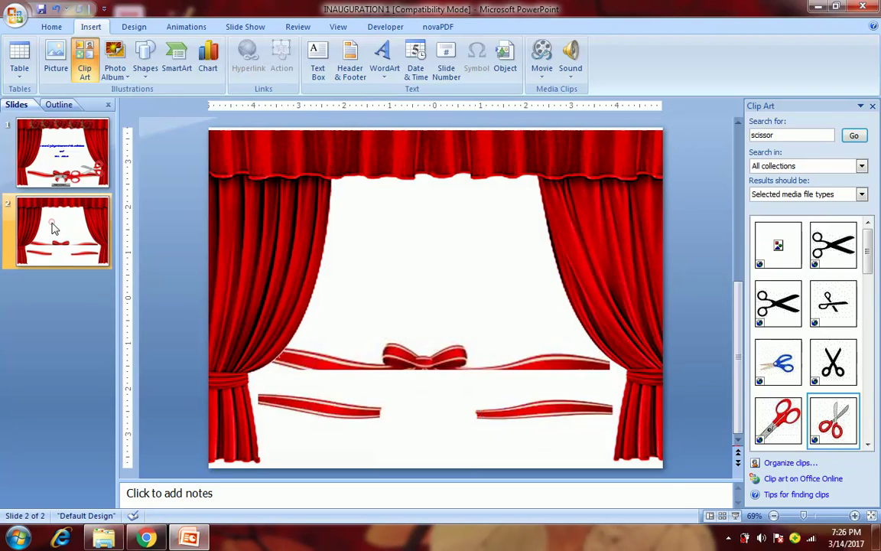
left_click(66, 177)
Copy both red scissors pictures from slide 1 onto slide 2 and close the Clip Art pane.
left_click(548, 371)
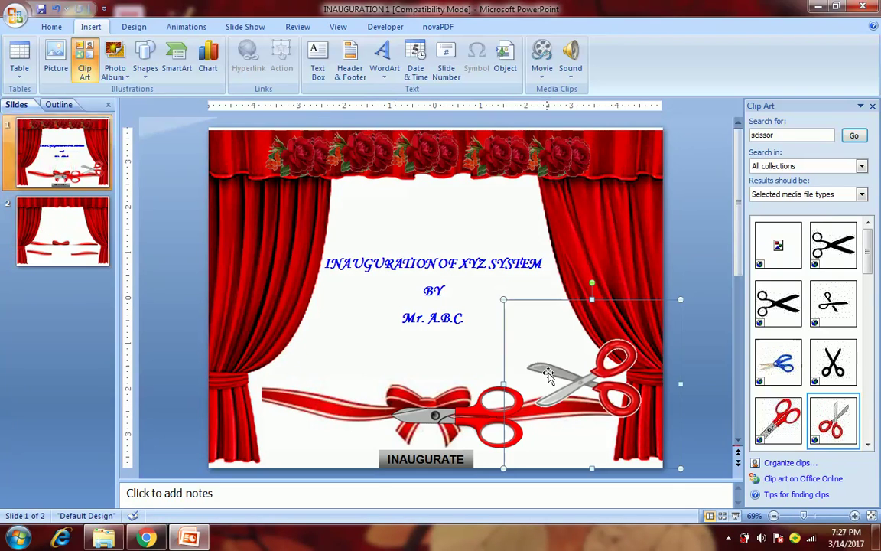
left_click(486, 406, "shift")
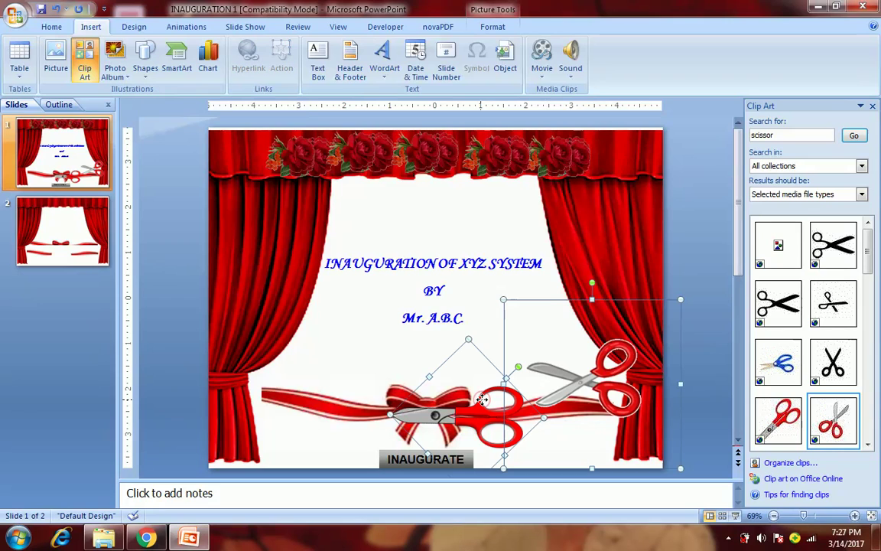
left_click(73, 232)
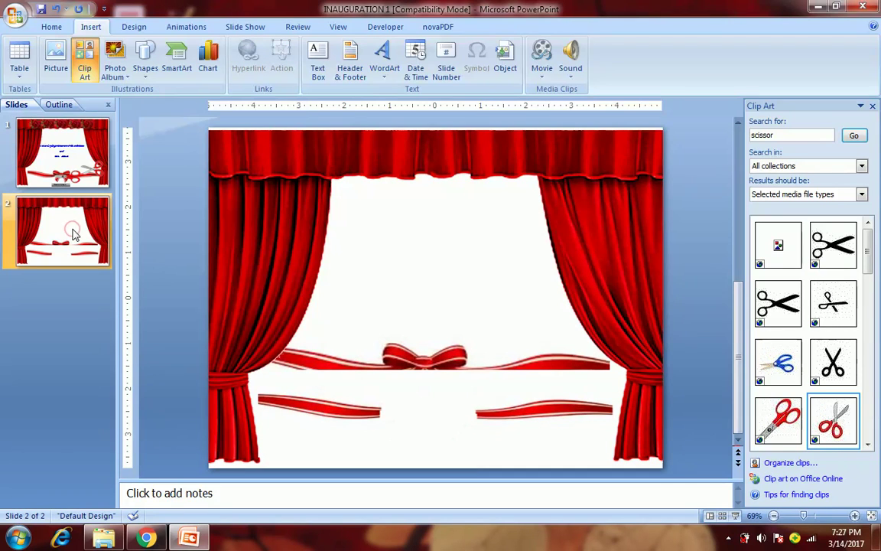
key("ctrl+v")
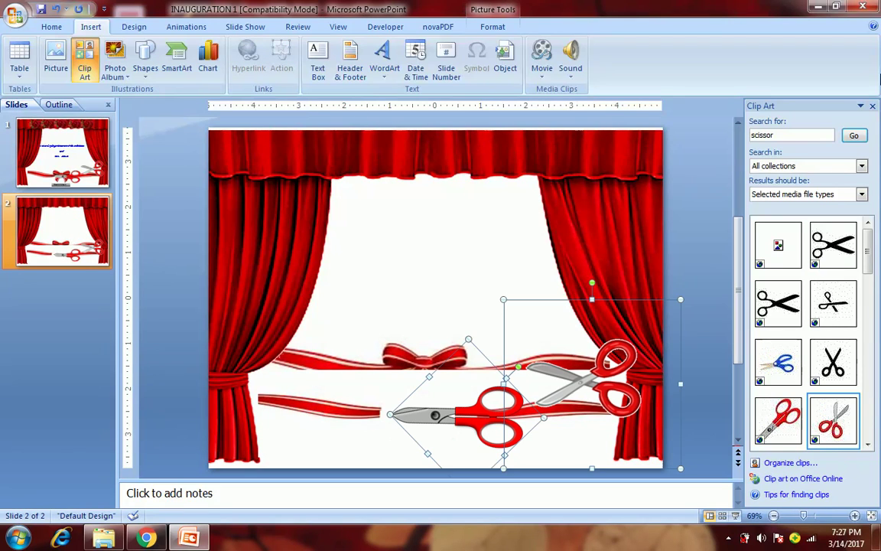
left_click(869, 105)
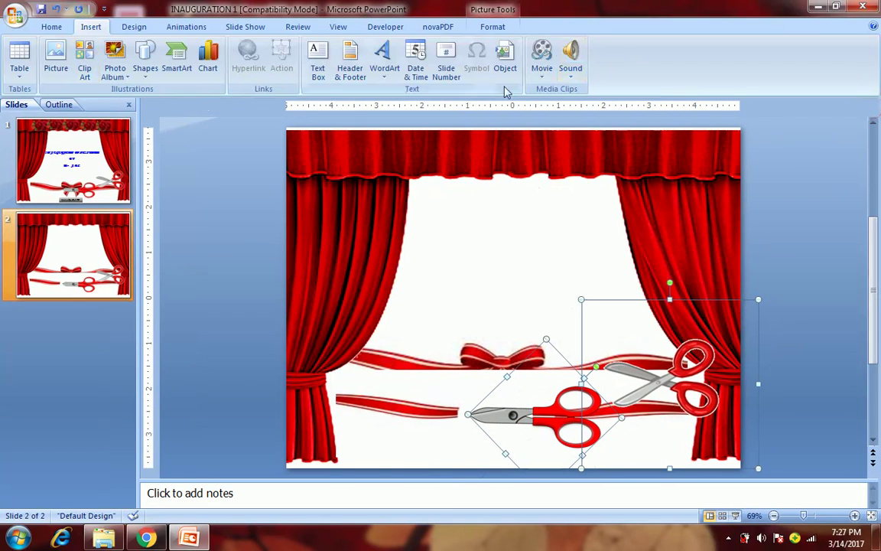
left_click(799, 244)
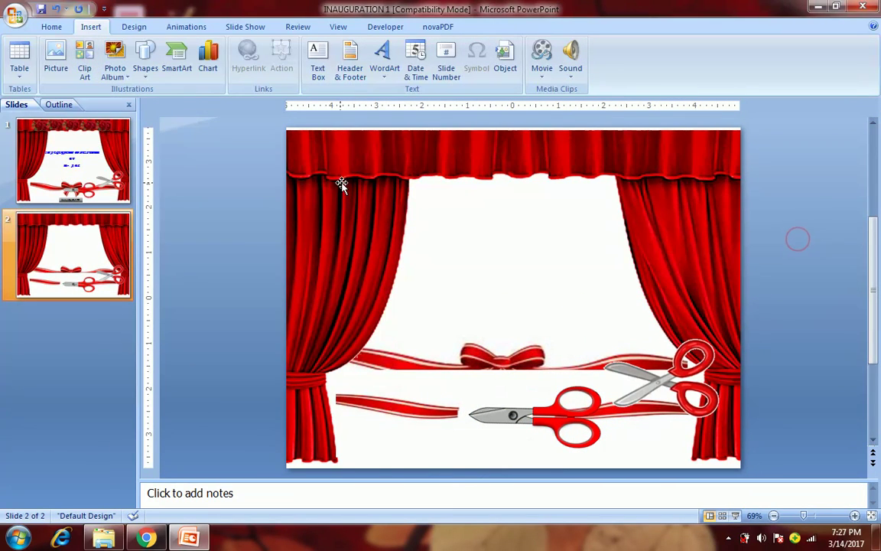
left_click(72, 162)
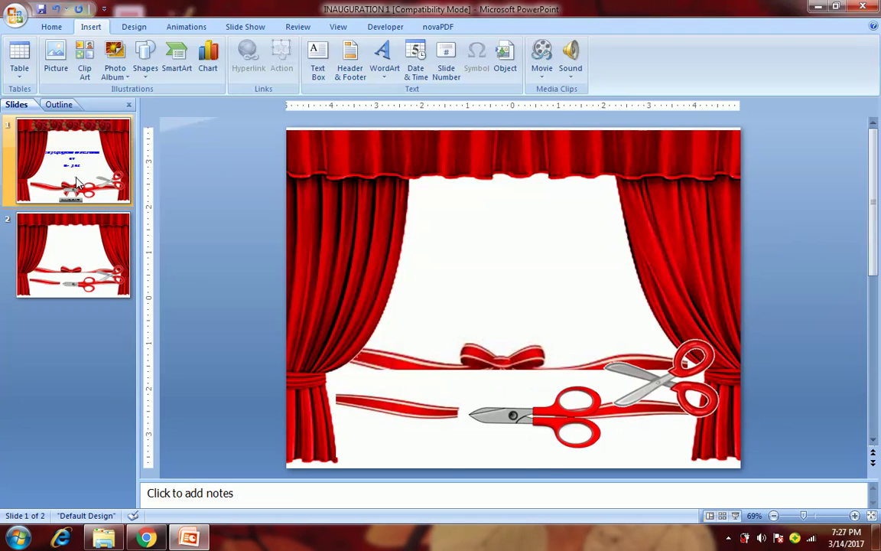
Copy a rose picture from slide 1 and paste it near slide 2's top-left.
left_click(380, 165)
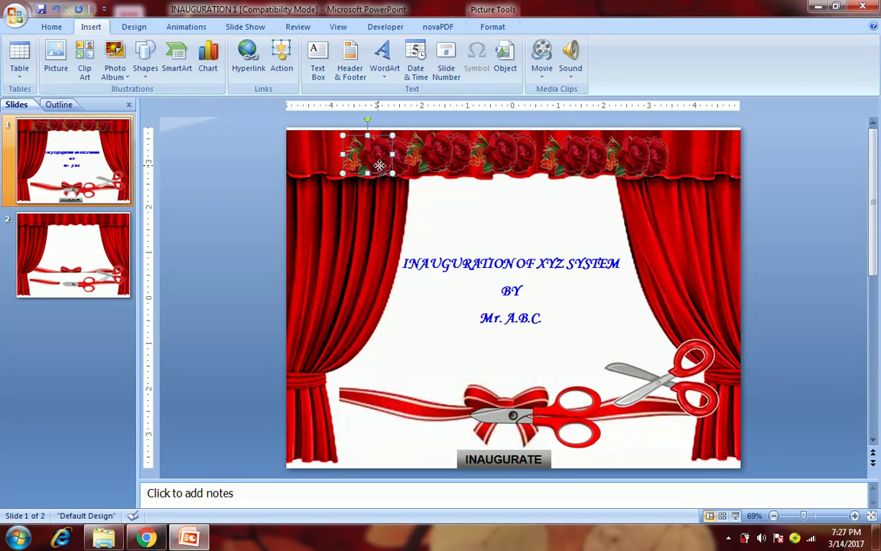
left_click(110, 244)
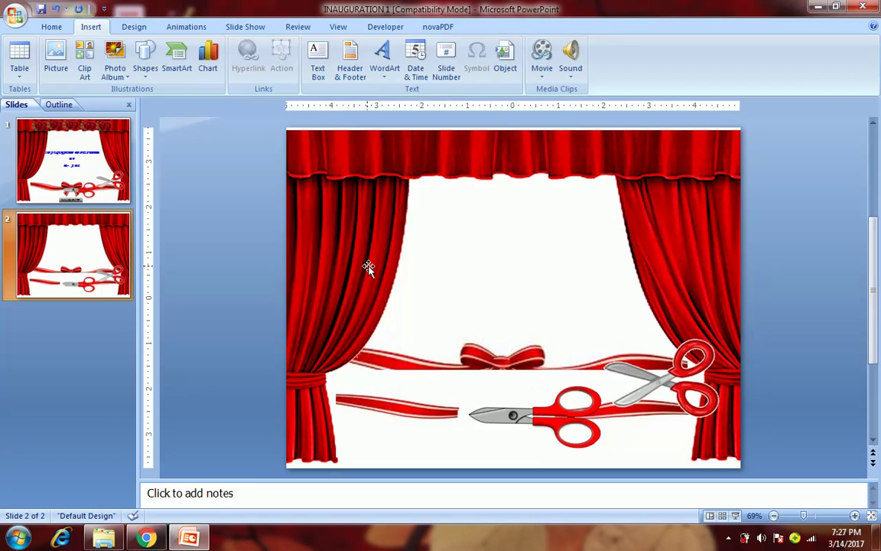
key("ctrl+v")
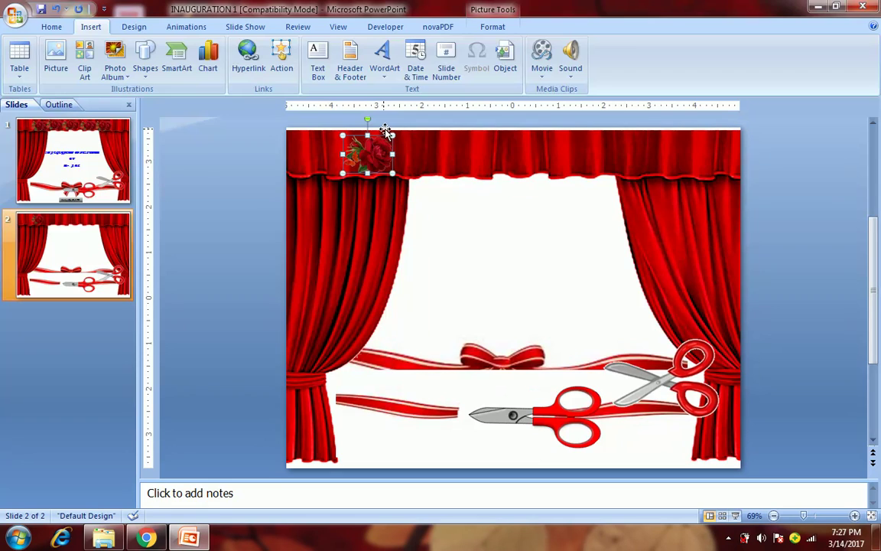
left_click(186, 164)
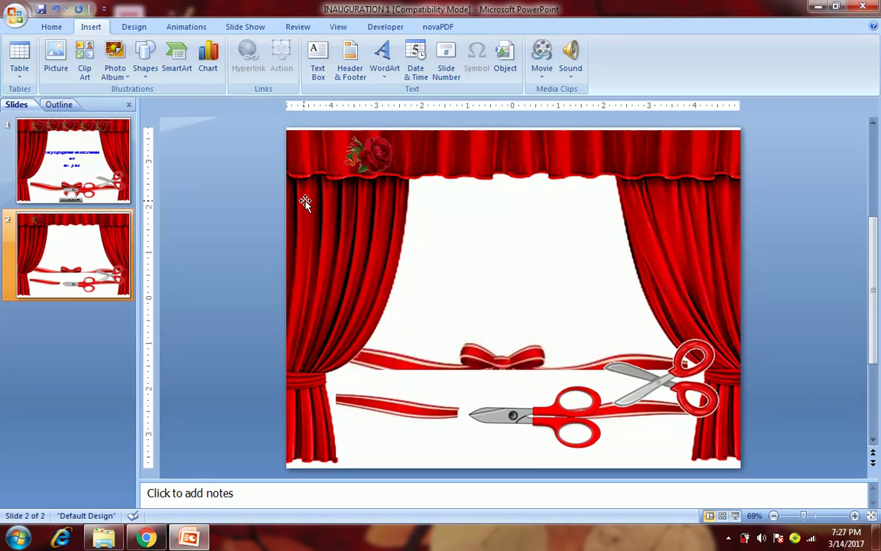
left_click(190, 29)
Open the Custom Animation pane and review the scissors' and Picture 5's appear effects.
left_click(100, 70)
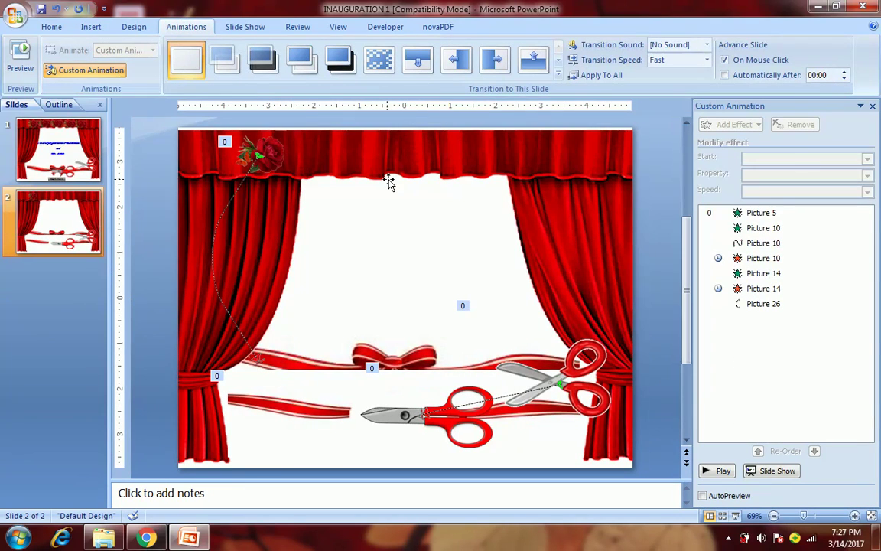
left_click(547, 380)
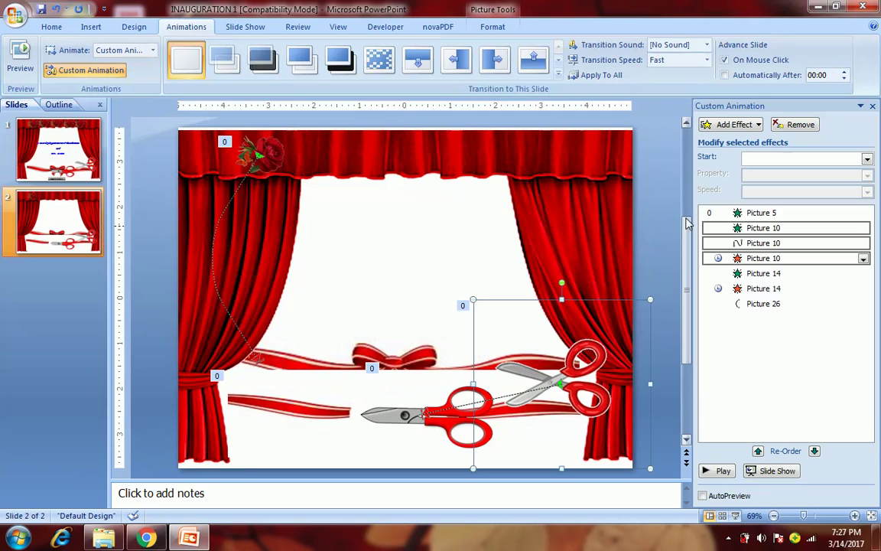
left_click(659, 248)
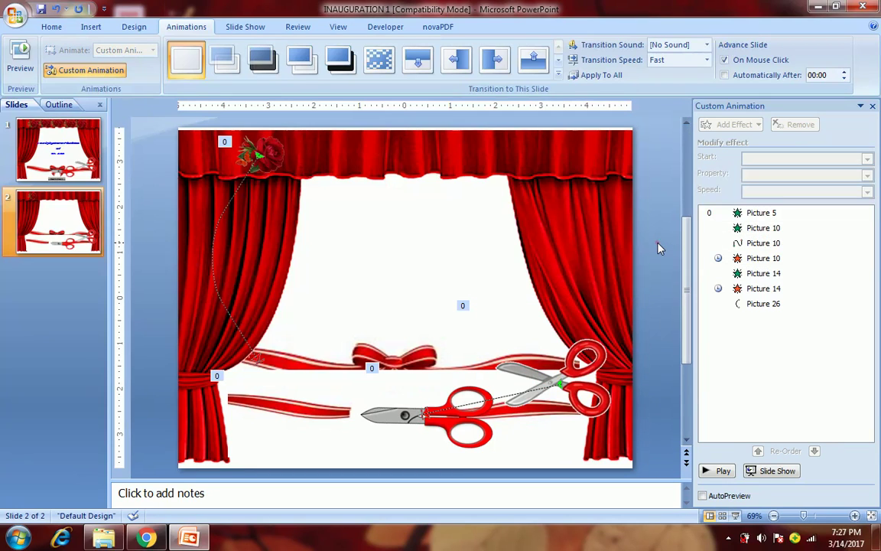
left_click(739, 216)
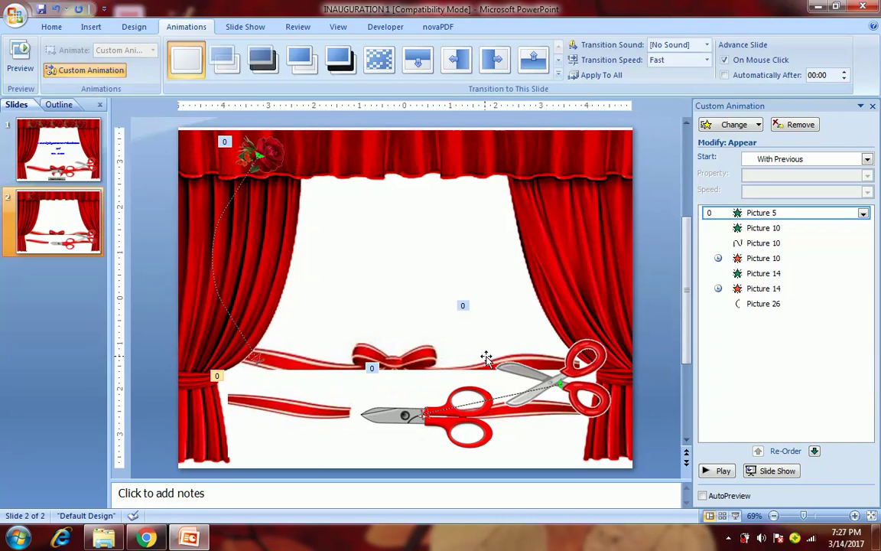
left_click(578, 371)
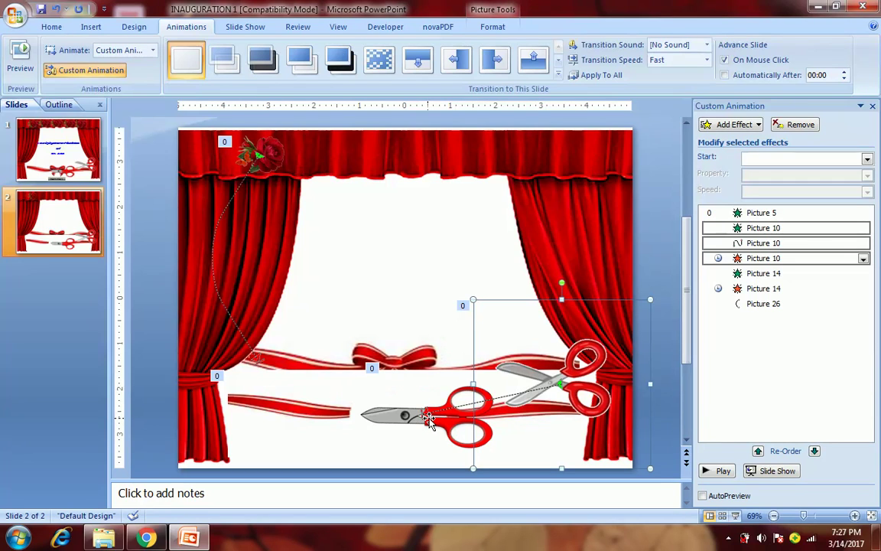
left_click(138, 218)
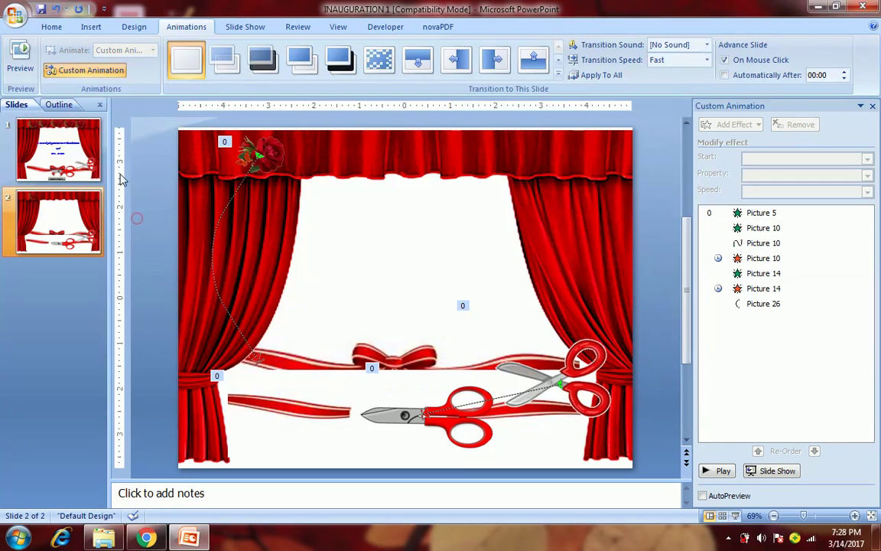
left_click(53, 27)
left_click(87, 29)
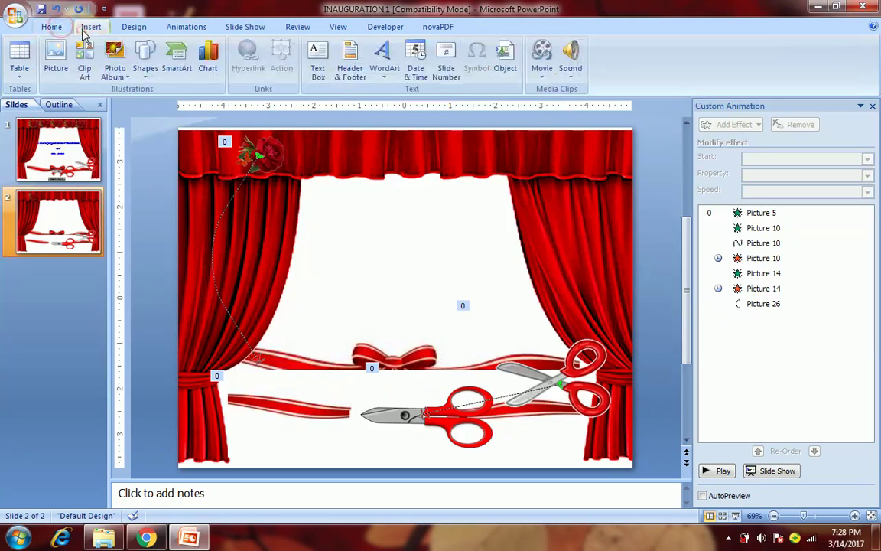
Draw a rectangle in the centre of slide 2 and type INAUGURATE in it.
left_click(144, 61)
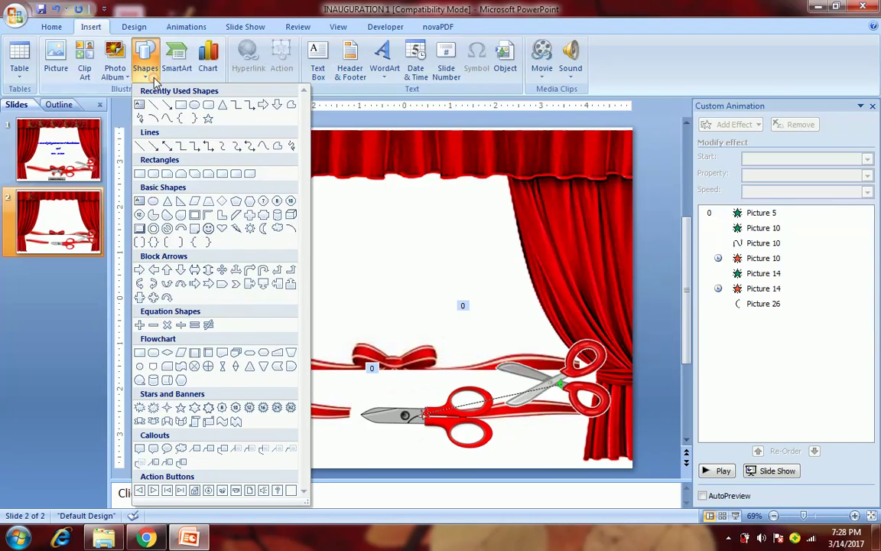
left_click(182, 107)
mouse_move(340, 276)
left_mouse_down()
mouse_move(383, 295)
mouse_move(436, 301)
left_mouse_up()
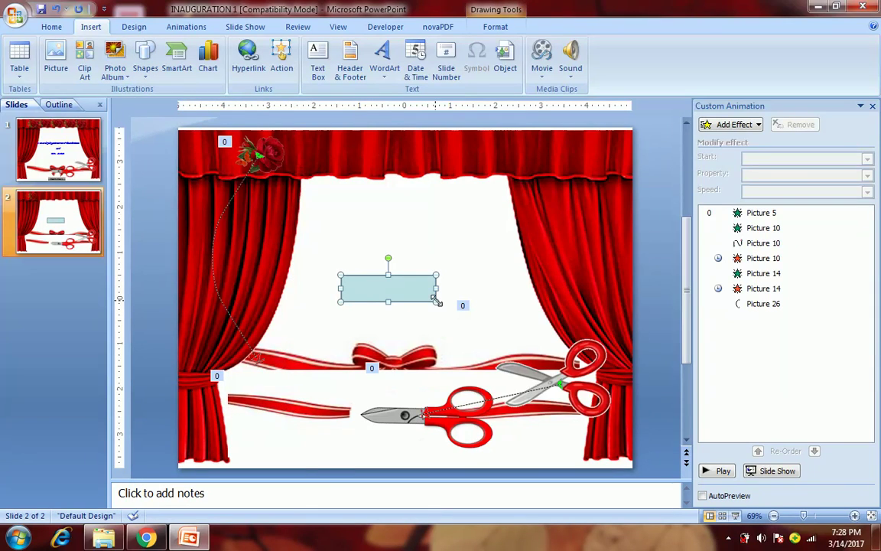
type("INAUGURATE")
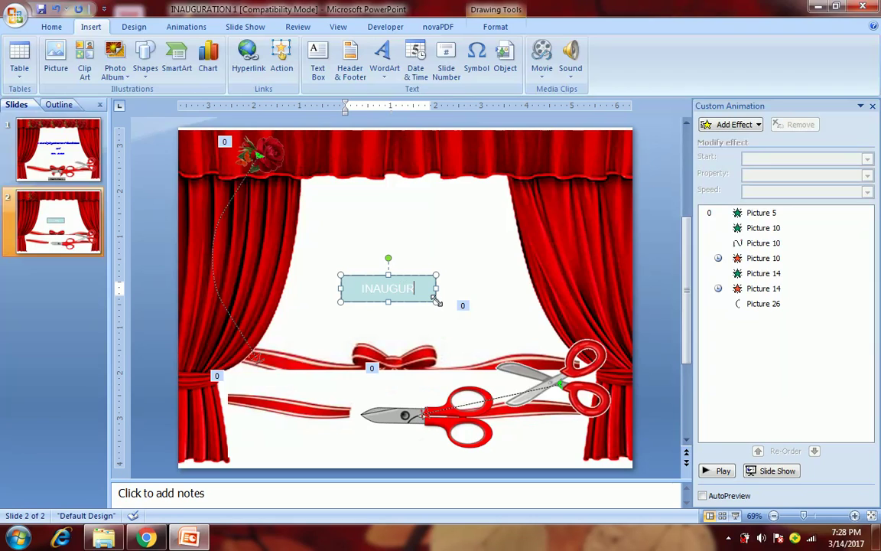
key("shift+Left")
key("shift+Left")
key("shift+Left")
key("shift+Left")
key("shift+Left")
key("shift+Left")
key("shift+Left")
key("shift+Left")
key("shift+Left")
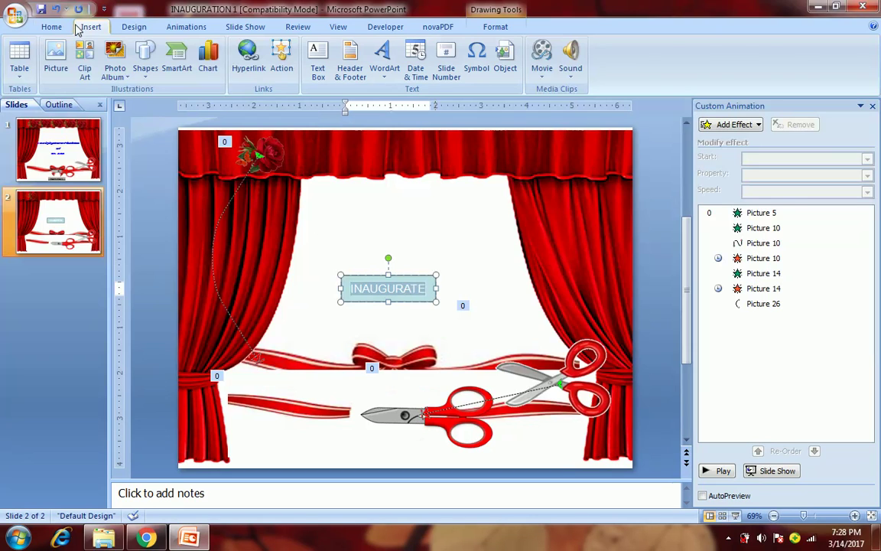
left_click(51, 26)
left_click(344, 71)
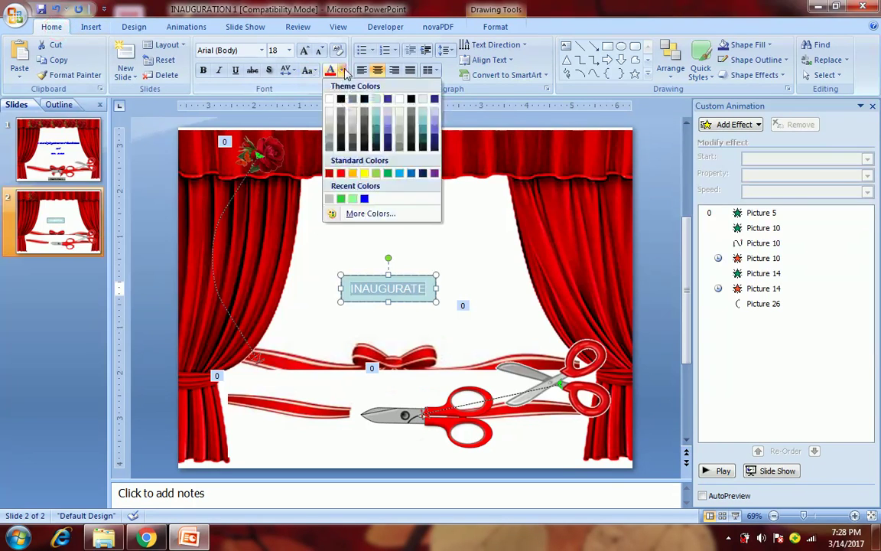
Make the INAUGURATE text bold.
left_click(340, 99)
left_click(344, 228)
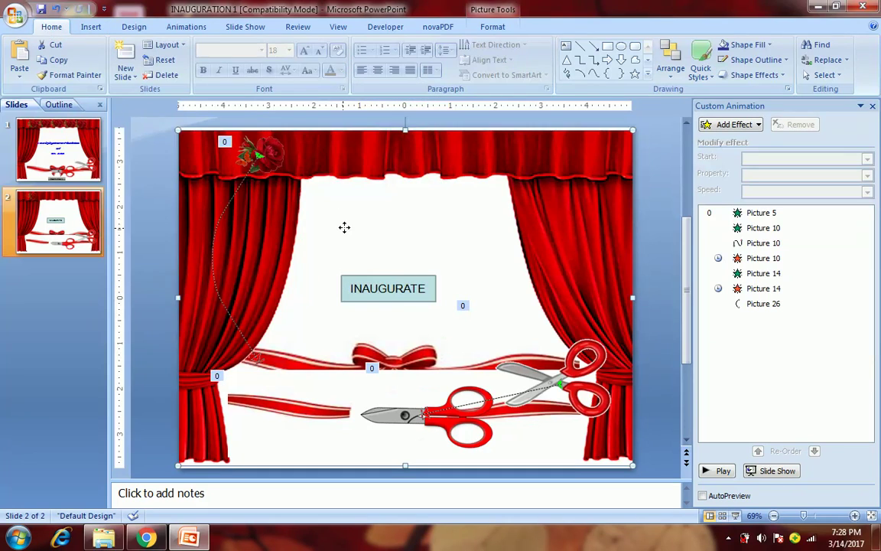
left_click(352, 288)
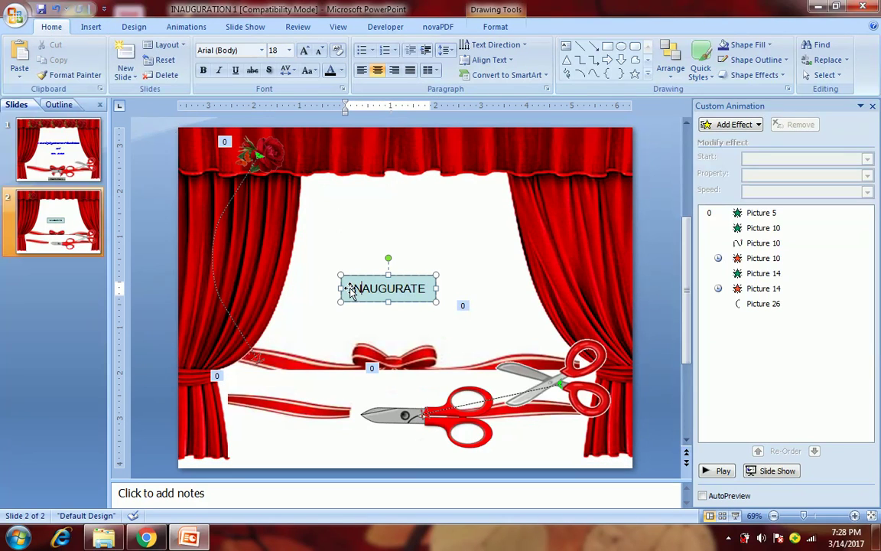
left_click_drag(351, 288, 438, 302)
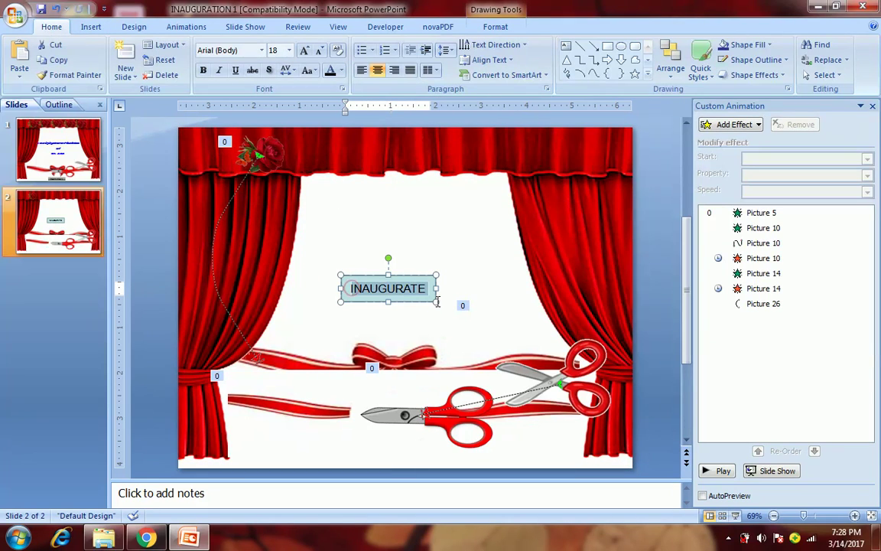
left_click(205, 71)
left_click(334, 222)
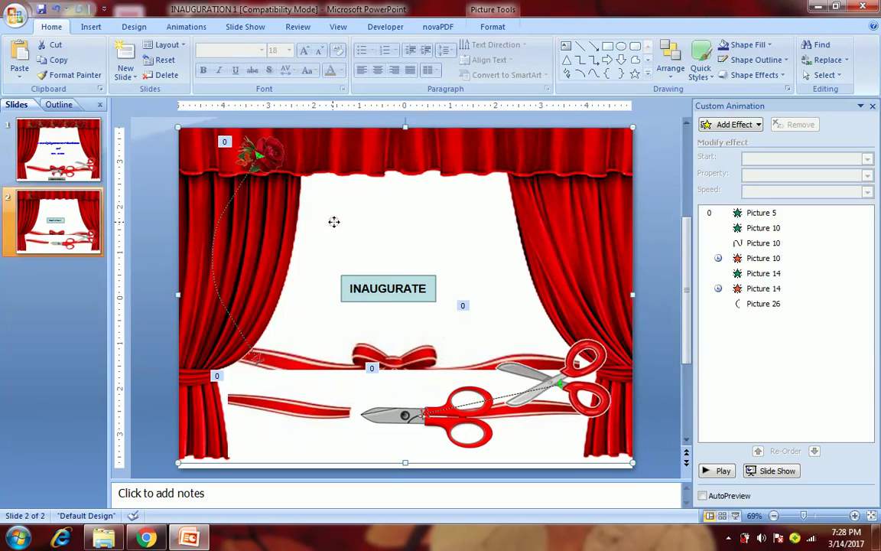
Fill the INAUGURATE box with grey and give it a light outline colour.
left_click(352, 273)
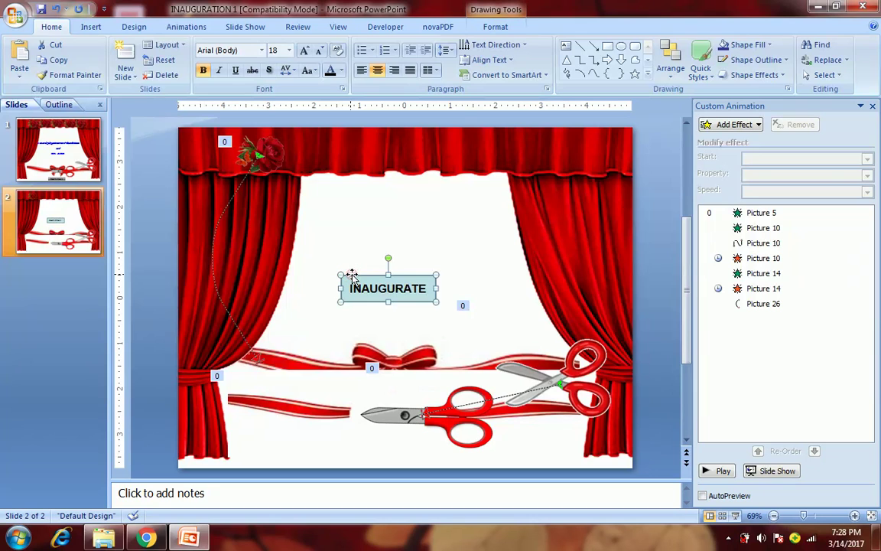
double_click(352, 273)
left_click(330, 44)
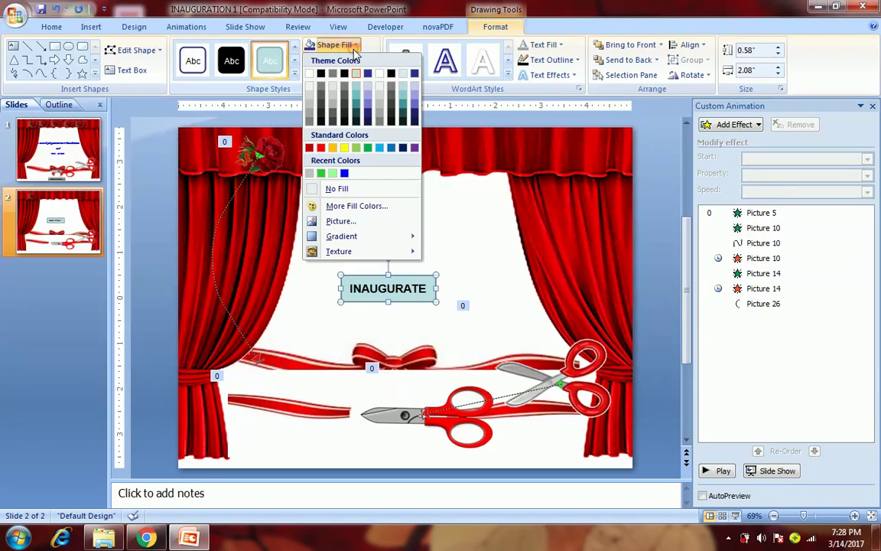
left_click(310, 109)
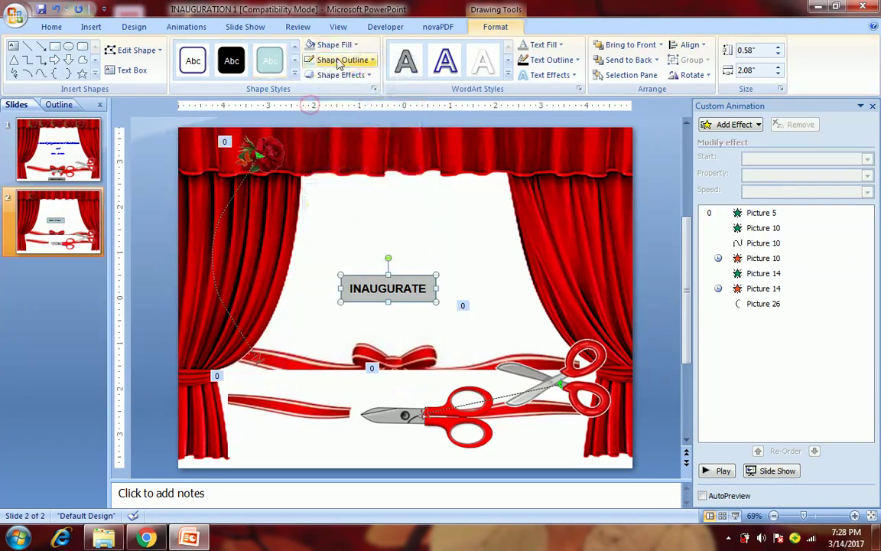
left_click(340, 59)
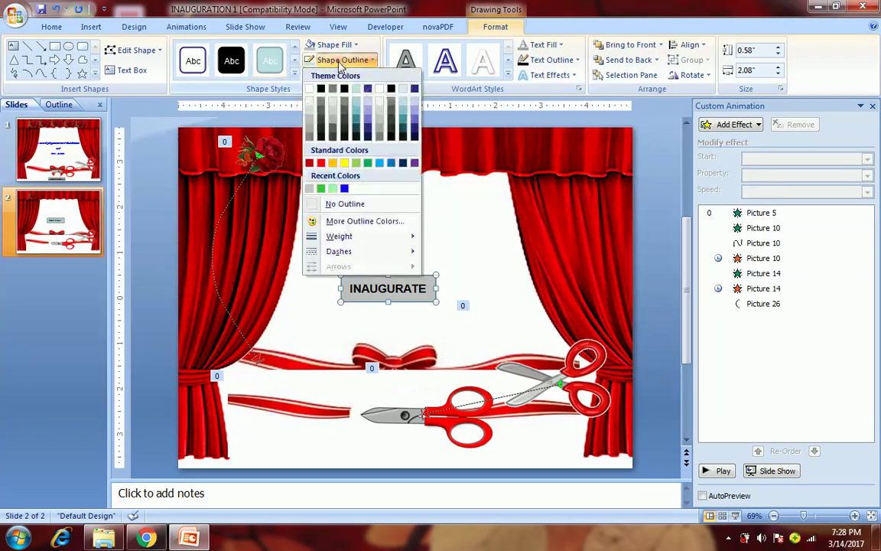
left_click(311, 120)
left_click(378, 208)
Apply the first Bevel preset from Shape Effects to the INAUGURATE box.
double_click(371, 272)
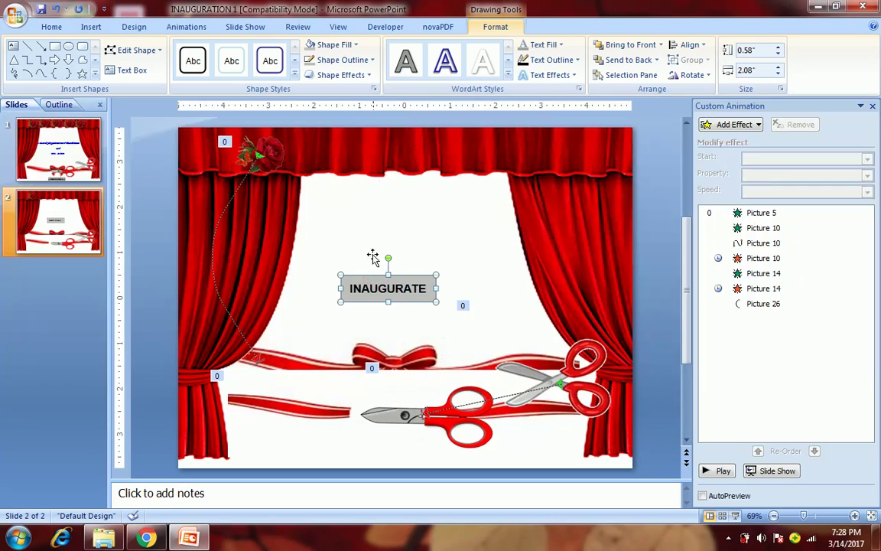
left_click(372, 77)
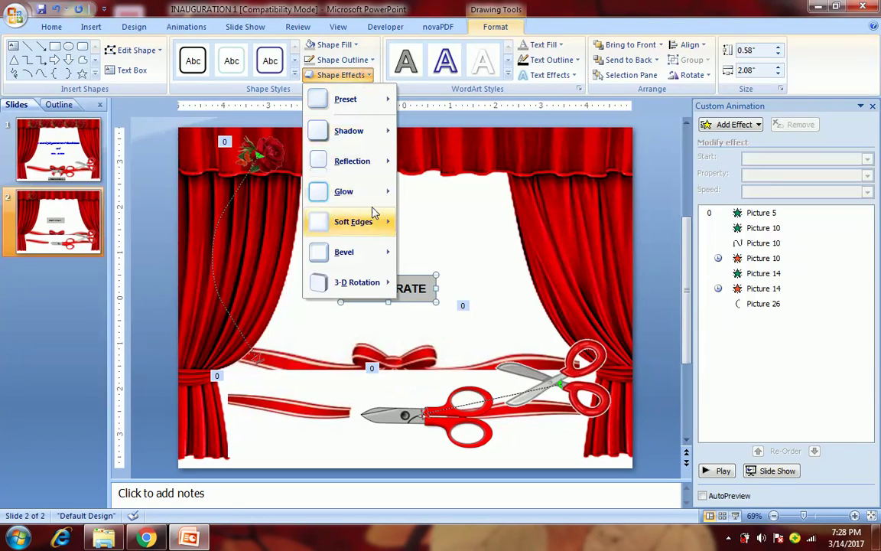
mouse_move(365, 254)
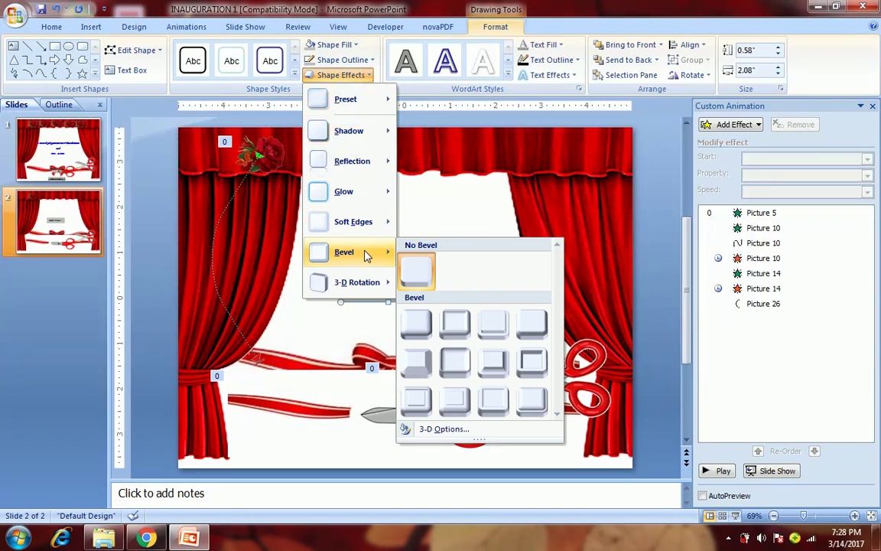
left_click(418, 322)
Move the INAUGURATE button down to the bottom centre of the slide.
left_click(456, 295)
left_click_drag(404, 273, 416, 432)
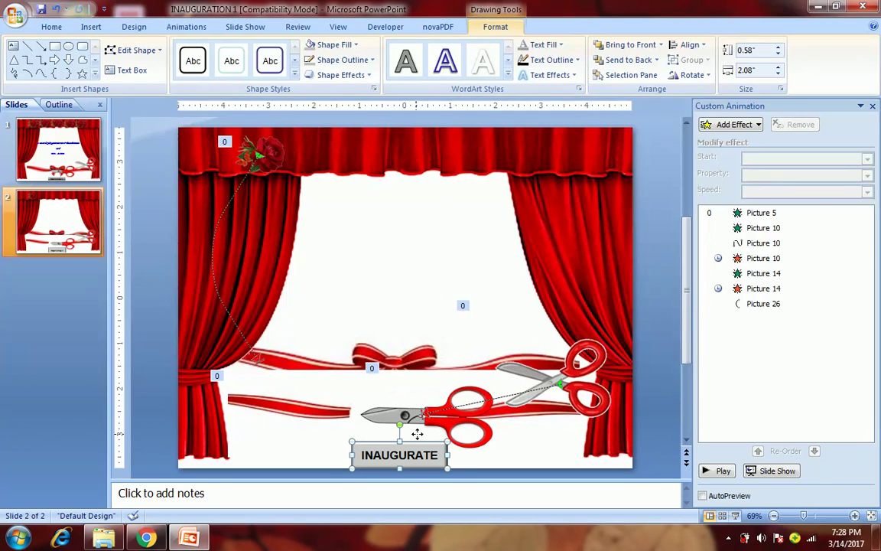
left_click(447, 285)
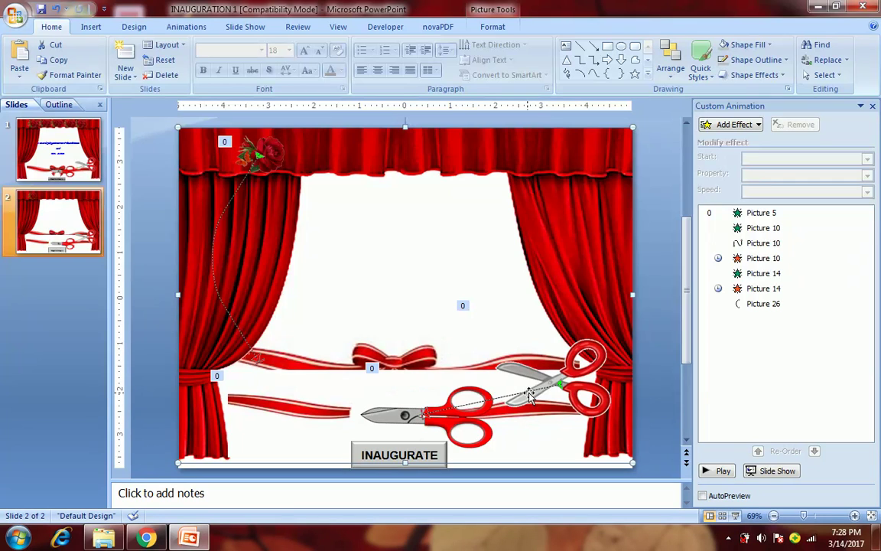
left_click(757, 214)
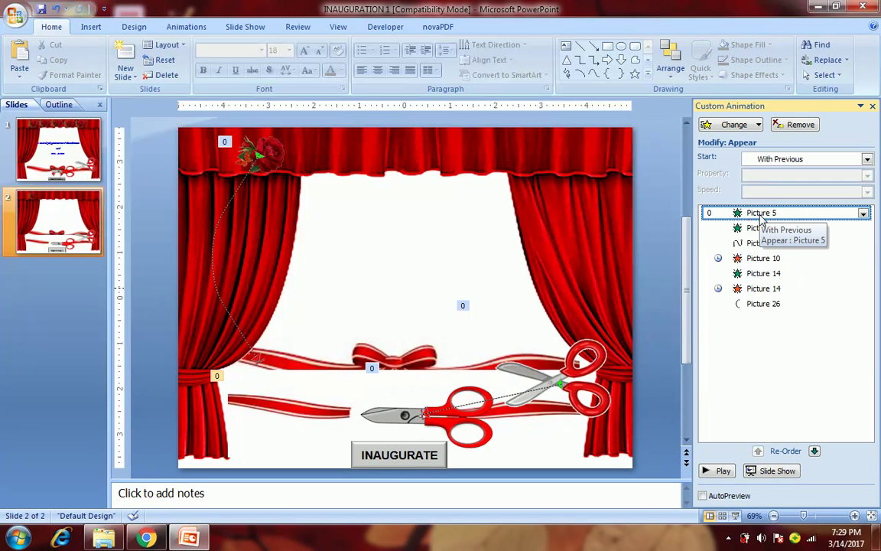
Delete every effect from slide 2's Custom Animation list.
key("Delete")
key("Delete")
key("Delete")
key("Delete")
key("Delete")
key("Delete")
key("Delete")
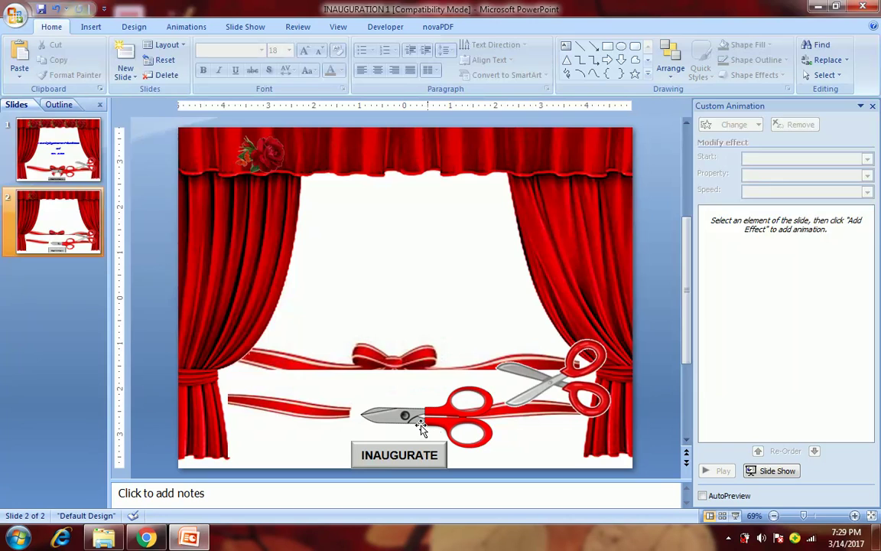
left_click(585, 365)
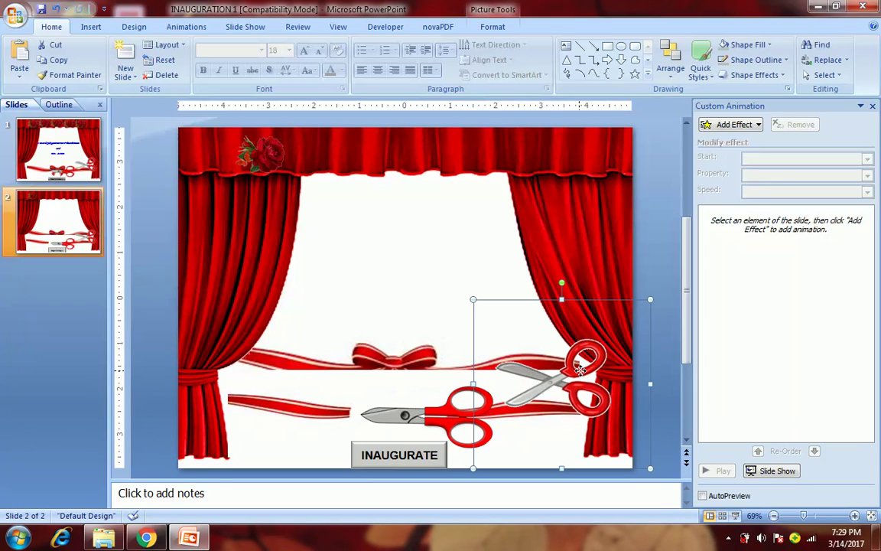
Give the right-hand scissors a straight-line custom motion path leftward along the ribbon and preview it.
left_click(751, 126)
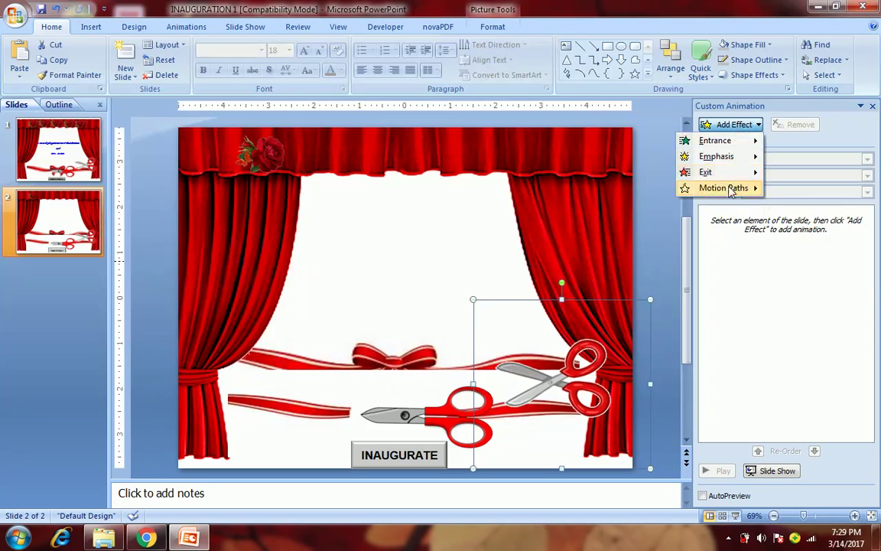
mouse_move(734, 189)
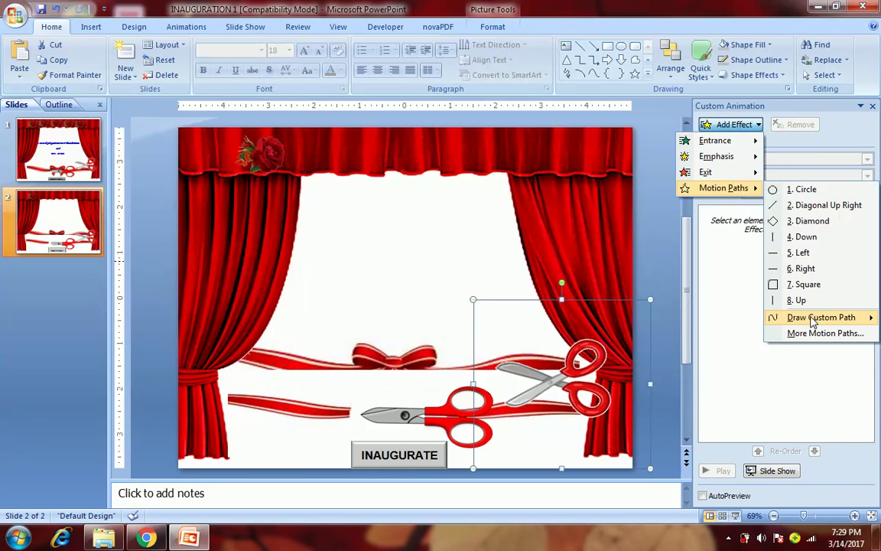
mouse_move(812, 320)
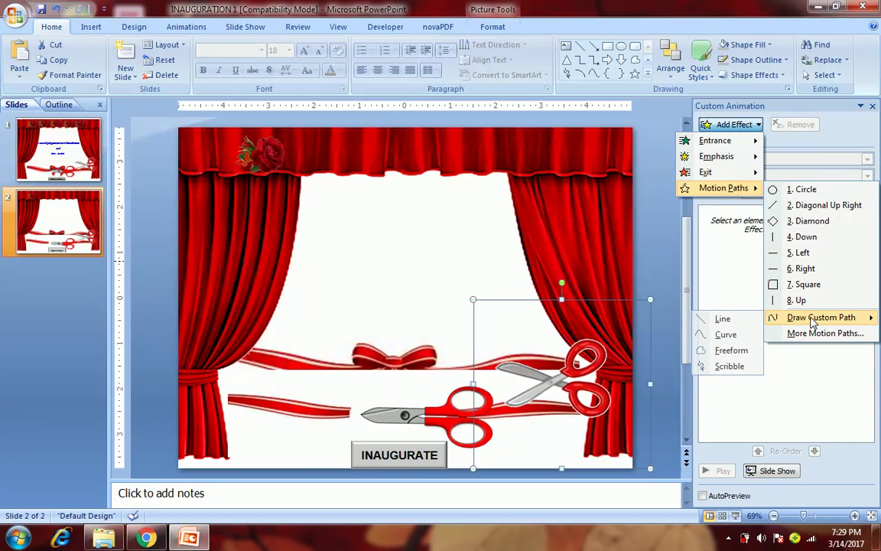
left_click(724, 319)
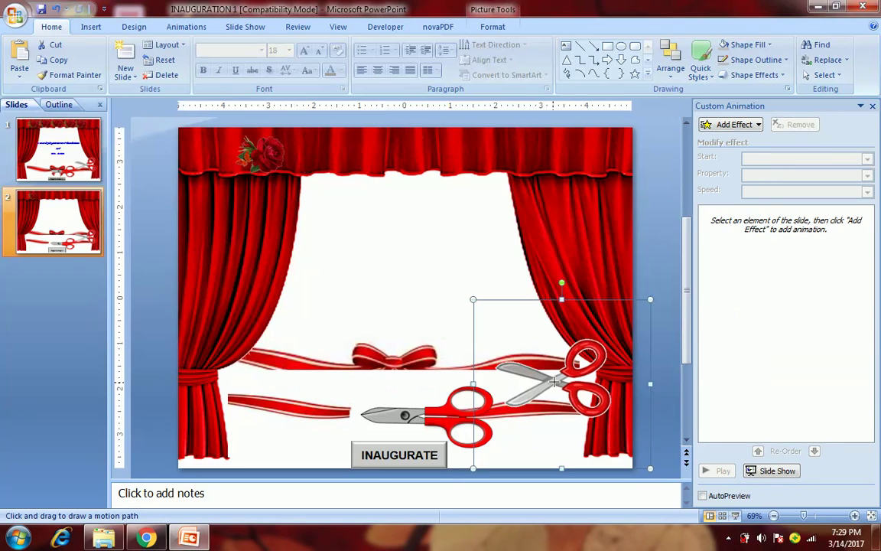
left_click_drag(503, 392, 410, 413)
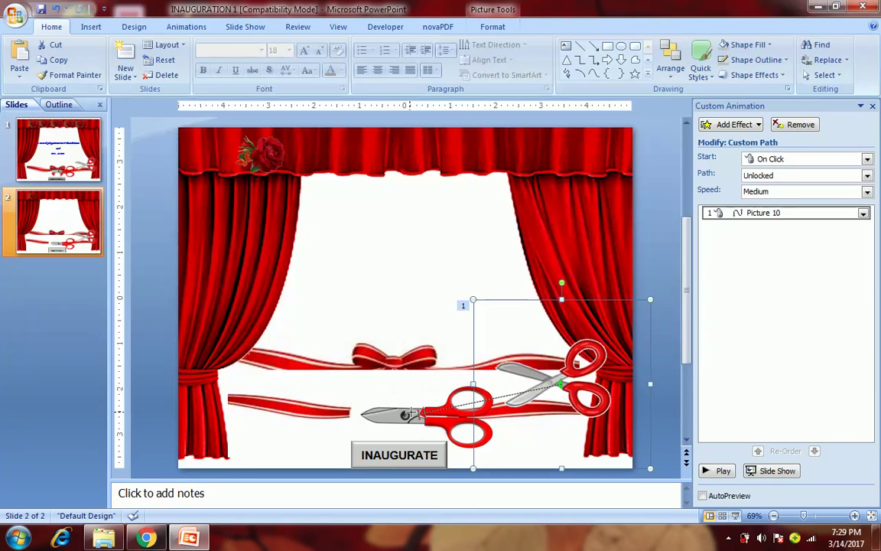
left_click(718, 471)
Nudge the large scissors slightly up and left with the arrow keys.
left_click(405, 416)
key("Up")
key("Up")
key("Left")
key("Left")
key("Left")
key("Down")
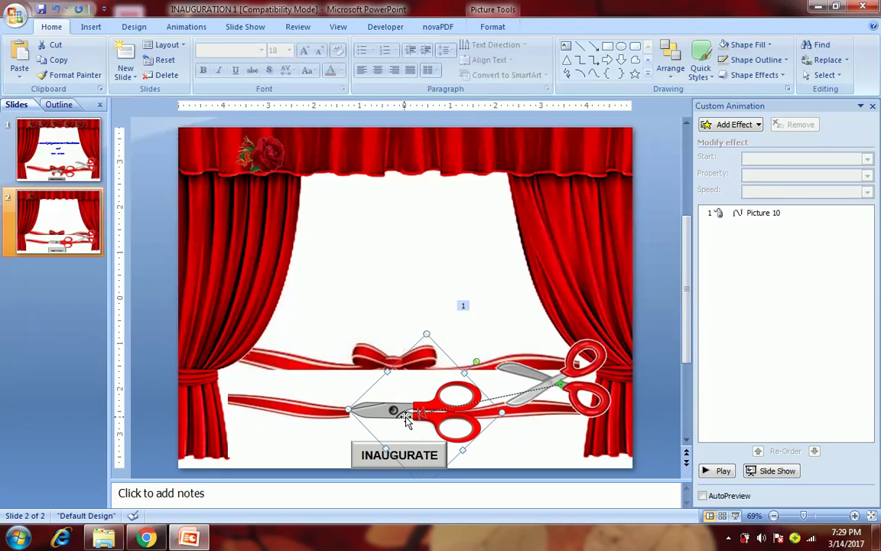
Give the large scissors (Picture 14) an Appear entrance starting After Previous.
left_click(728, 126)
mouse_move(728, 144)
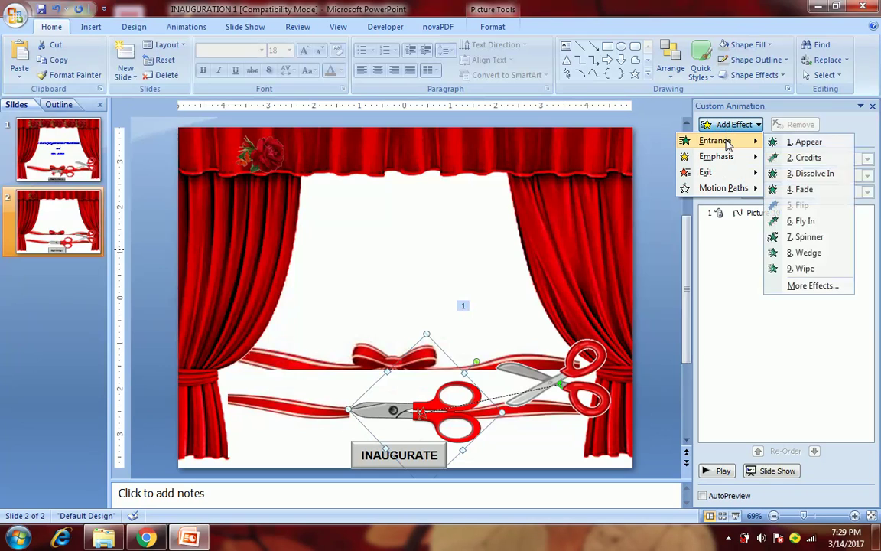
left_click(796, 143)
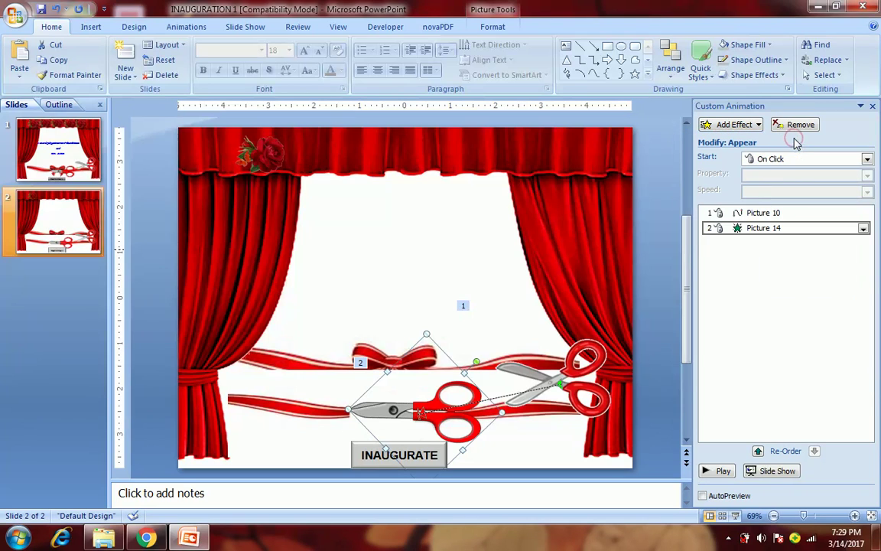
left_click(794, 159)
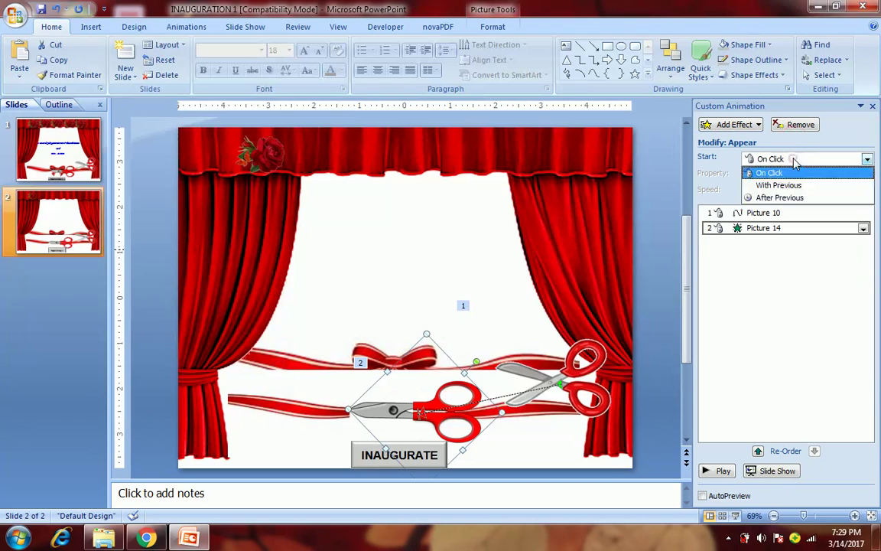
left_click(790, 199)
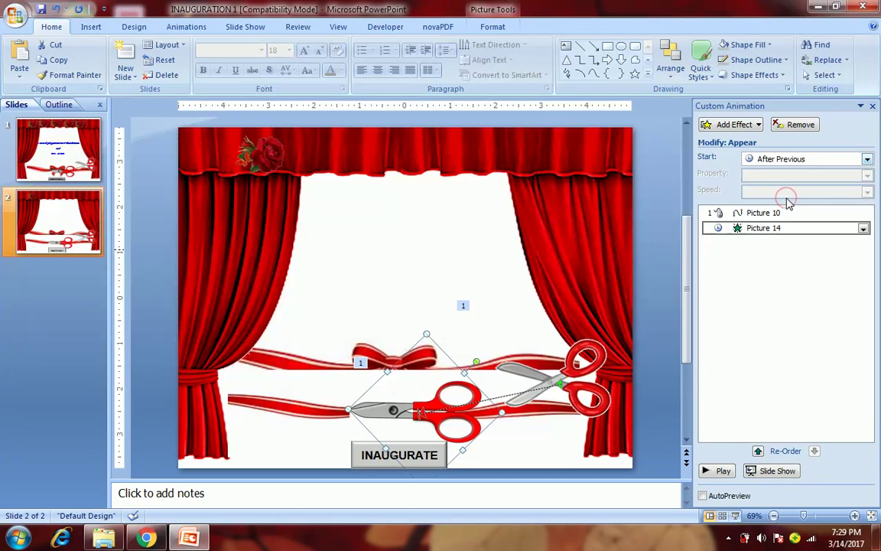
left_click(660, 271)
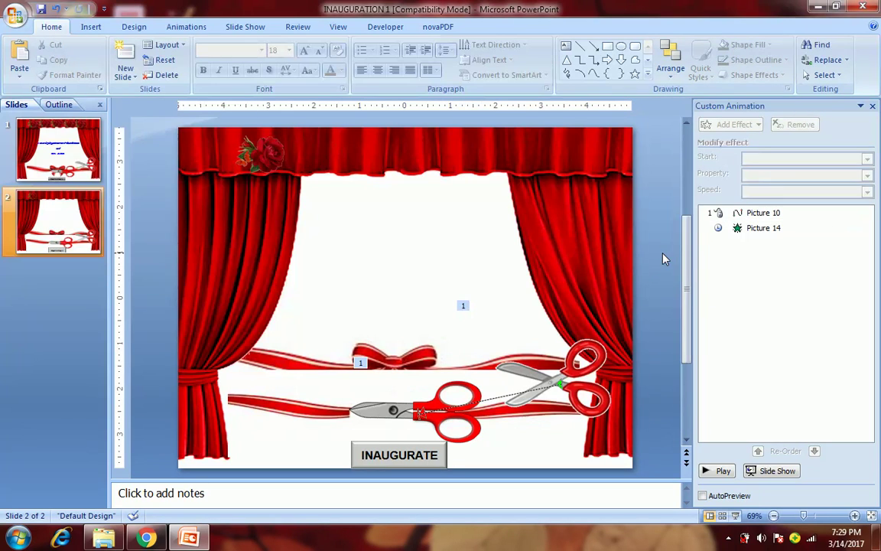
double_click(731, 215)
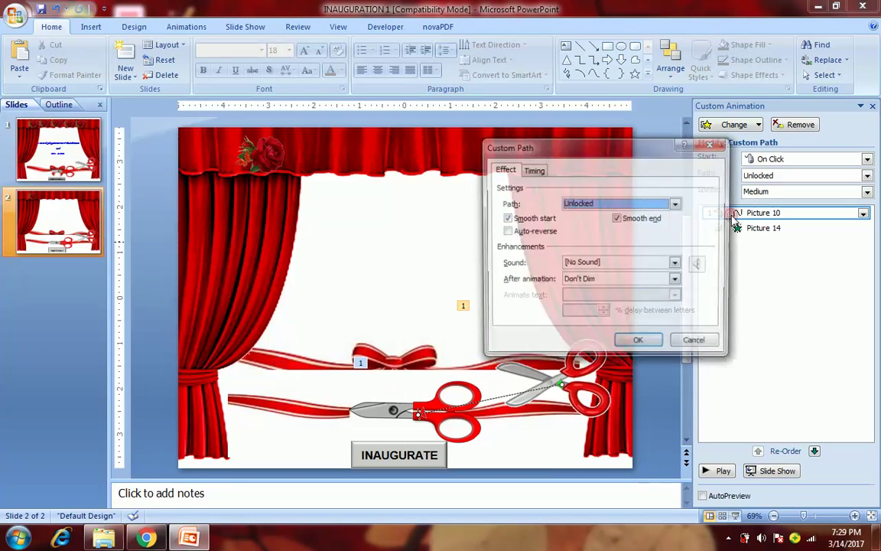
Set Picture 10's path to start on click of Rectangle 12: INAUGURATE.
left_click(533, 171)
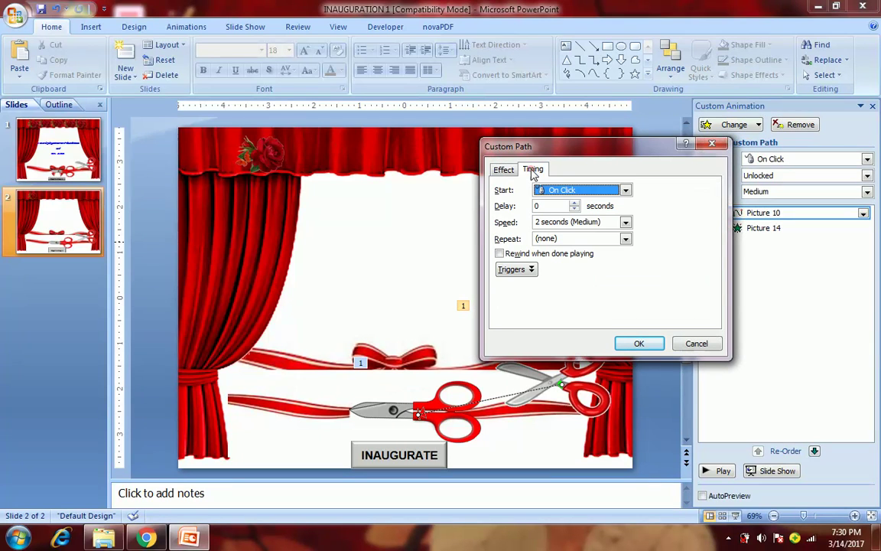
left_click(514, 271)
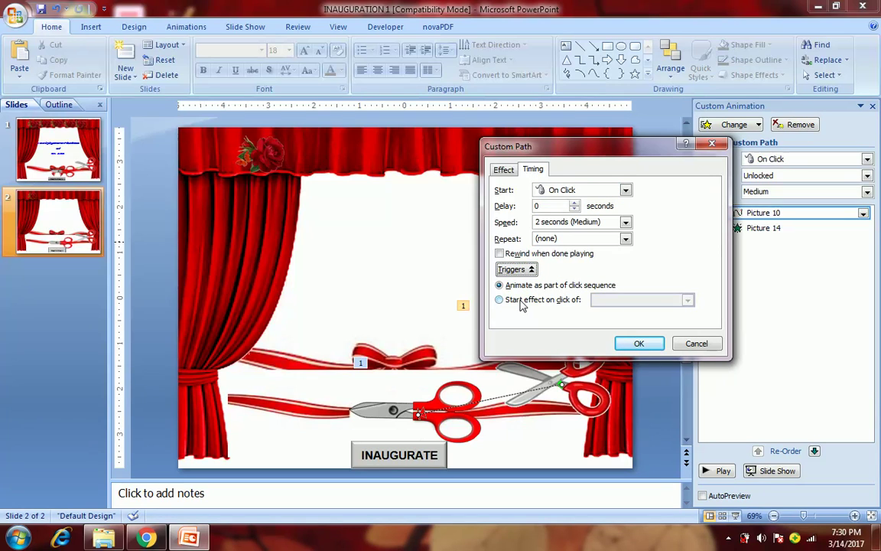
left_click(522, 301)
left_click(664, 301)
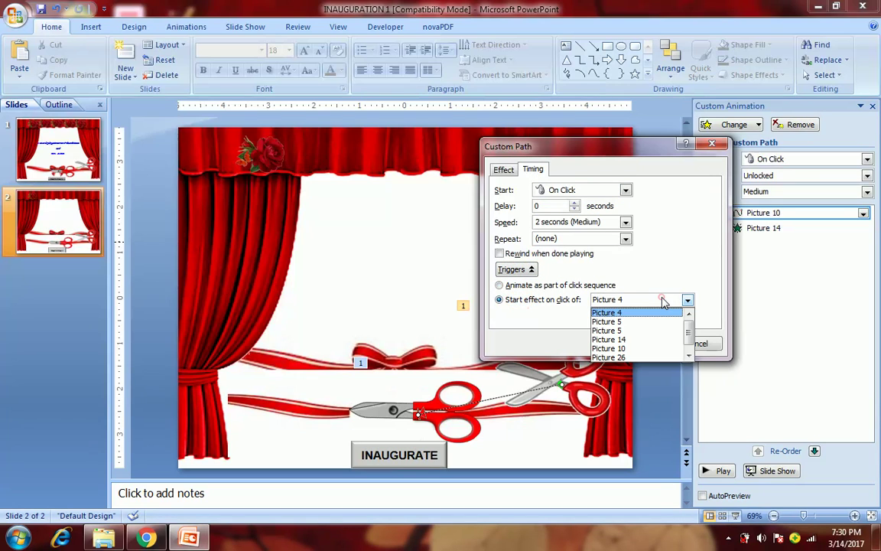
scroll(685, 348, "down", 1)
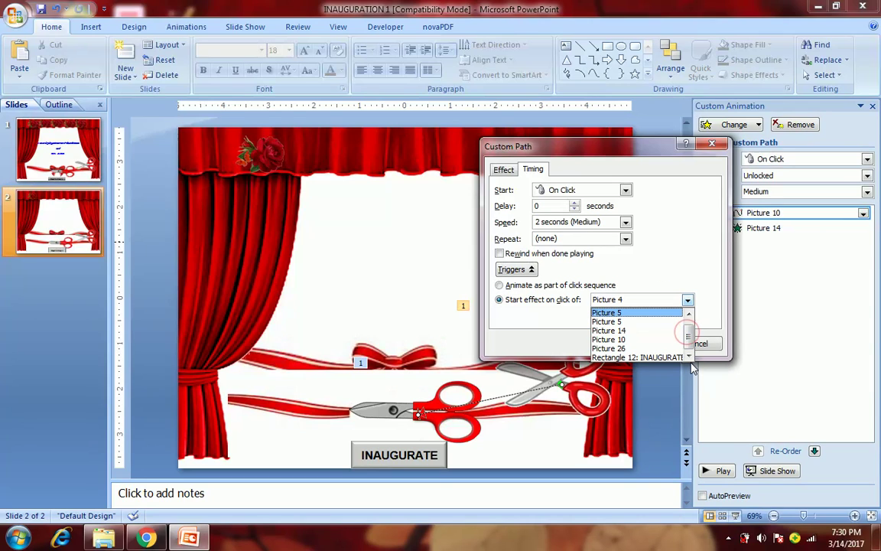
left_click(653, 364)
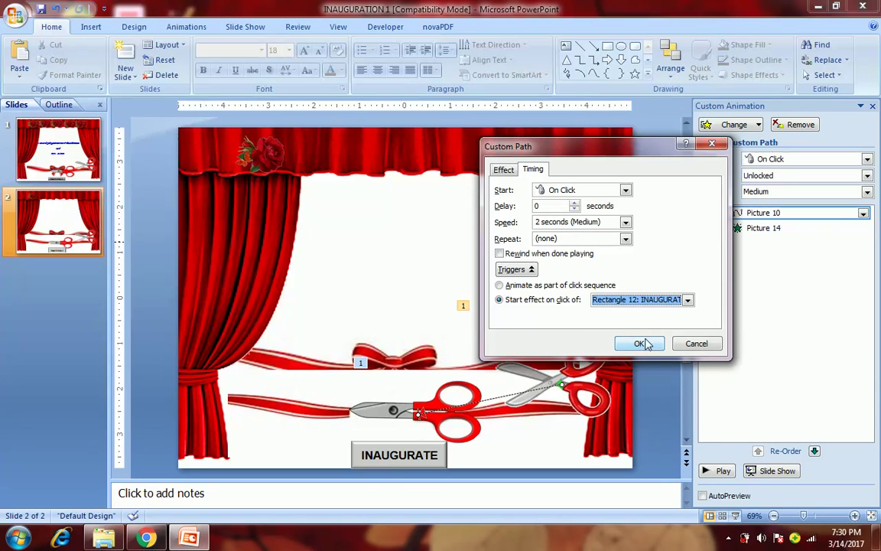
Keep Rectangle 12: INAUGURATE as the trigger and confirm the effect options with OK.
left_click(687, 300)
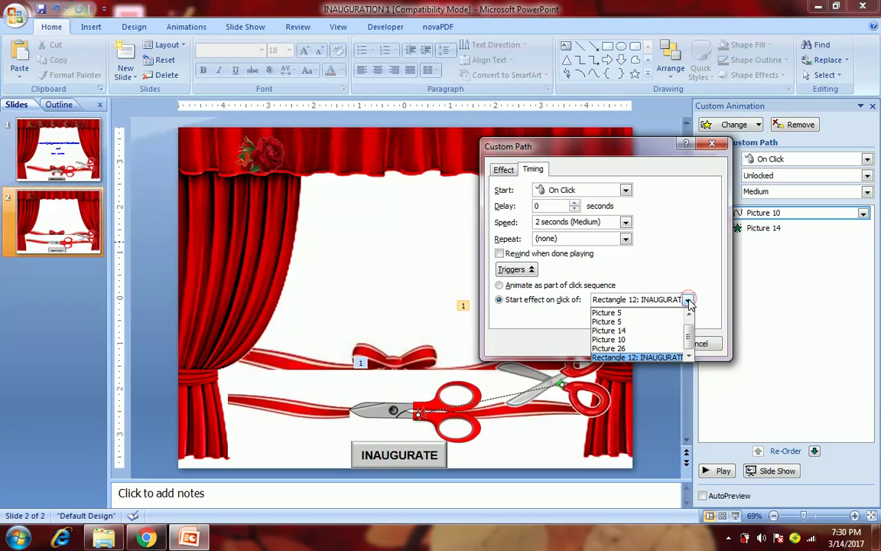
scroll(689, 334, "up", 1)
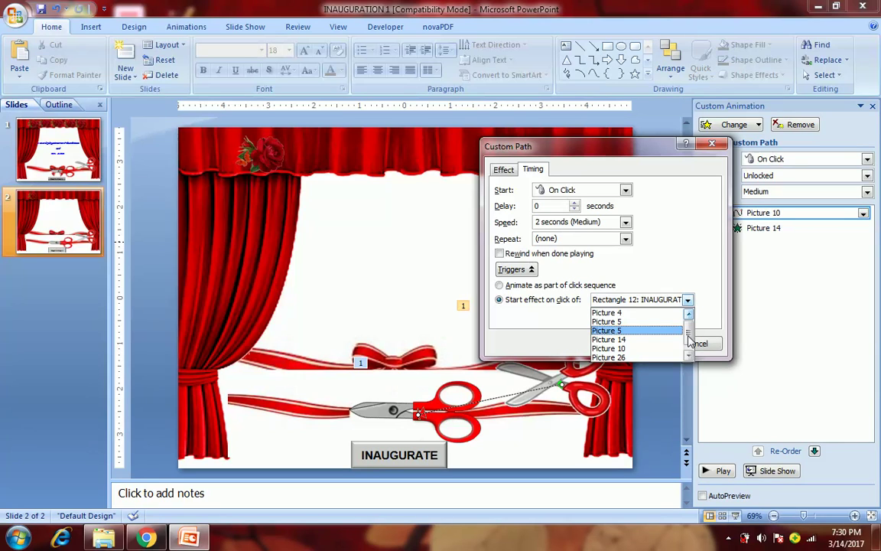
scroll(688, 339, "down", 1)
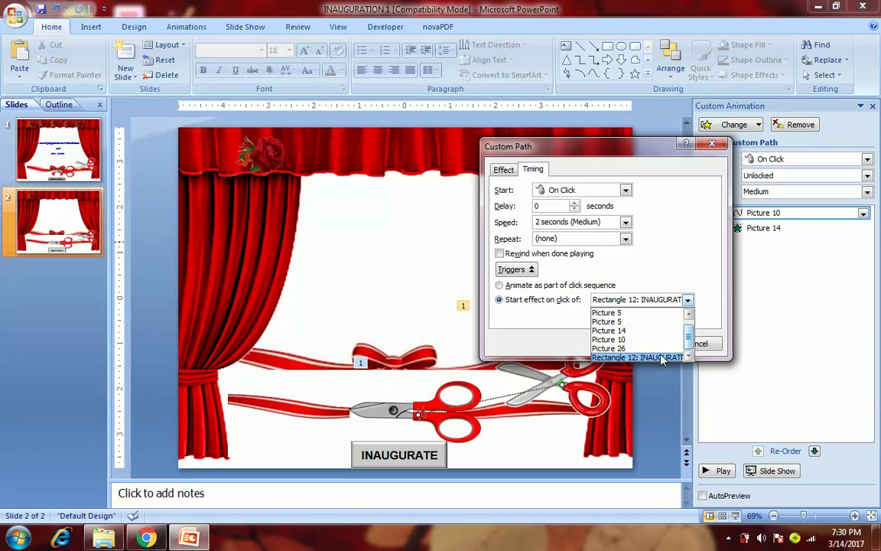
left_click(657, 358)
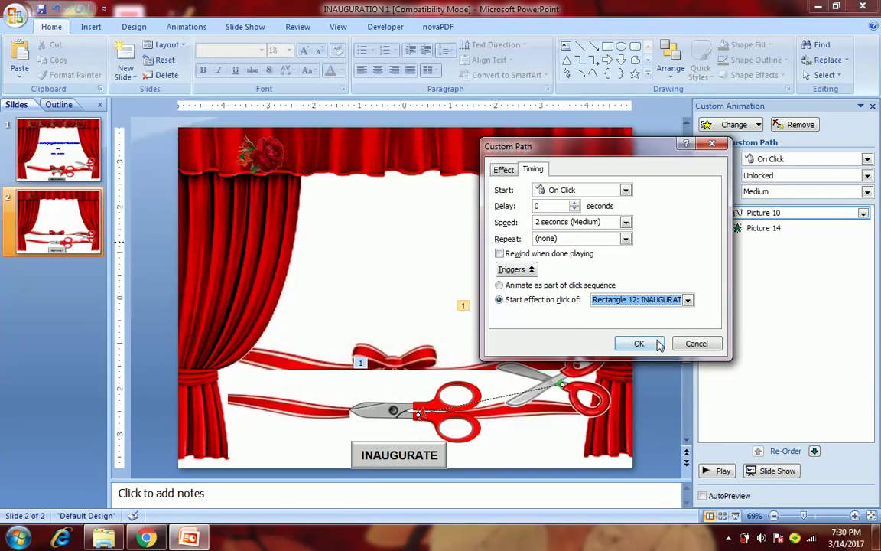
left_click(640, 344)
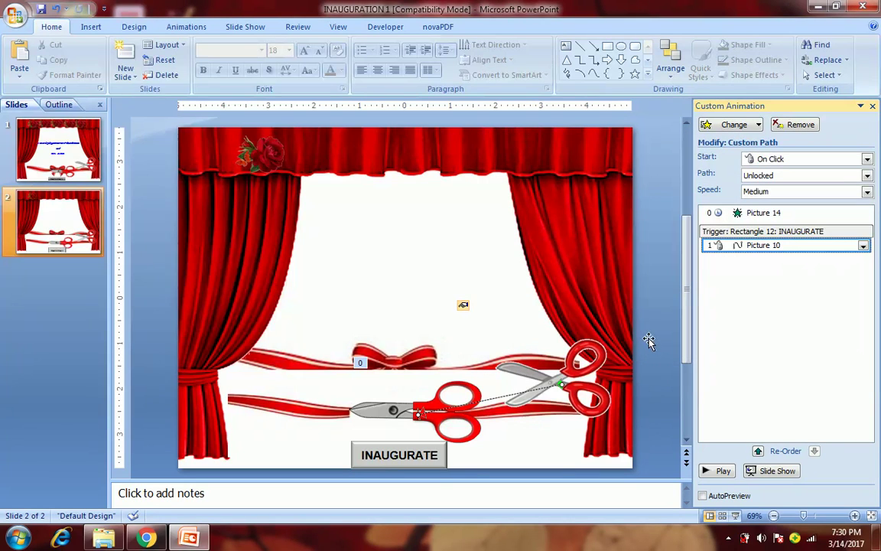
left_click(649, 348)
left_click(656, 280)
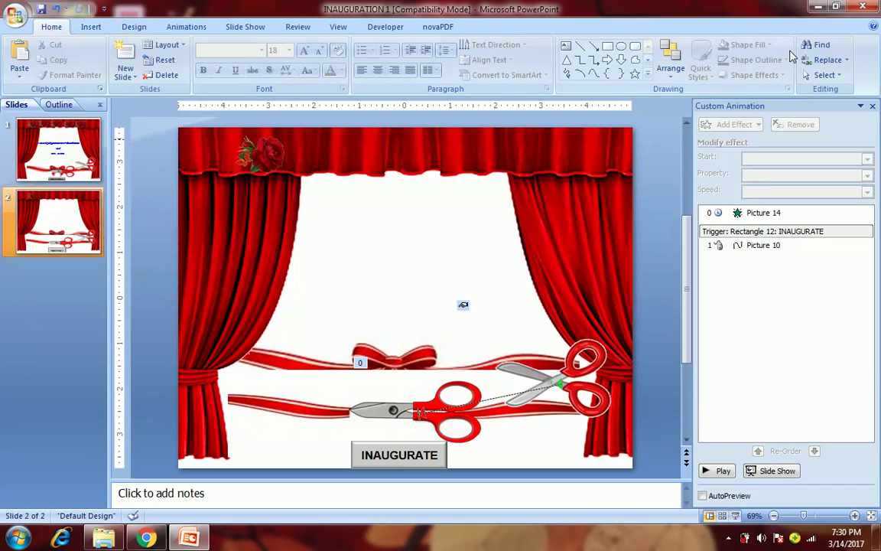
Rename Rectangle 12 to INAUGURATE in the Selection and Visibility pane.
left_click(824, 75)
left_click(832, 121)
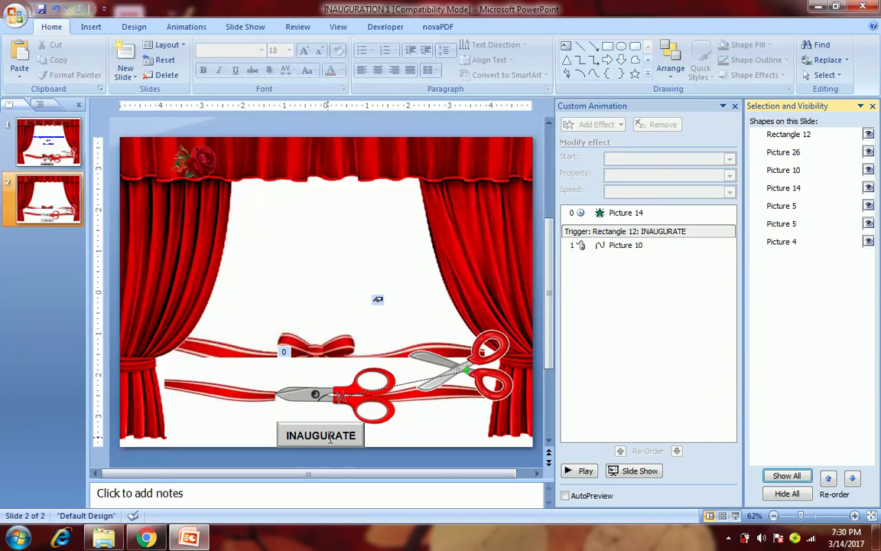
left_click(342, 438)
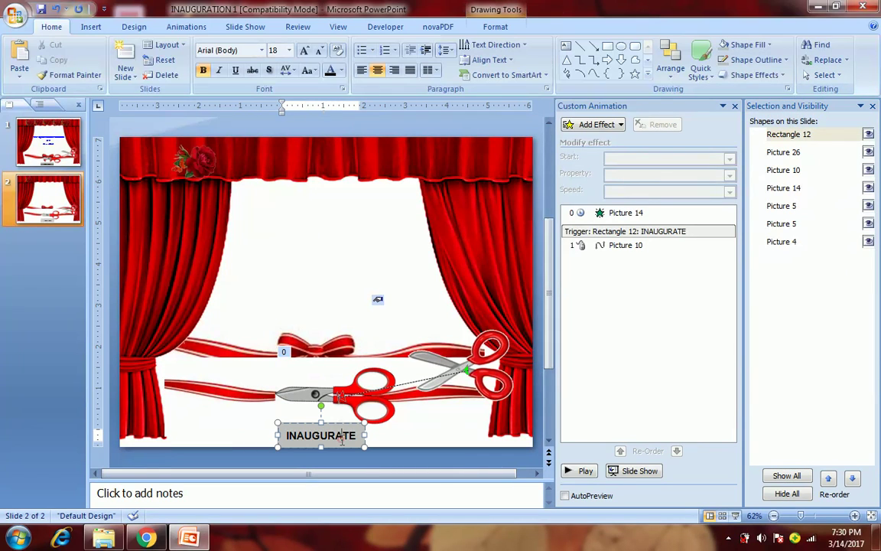
left_click(803, 136)
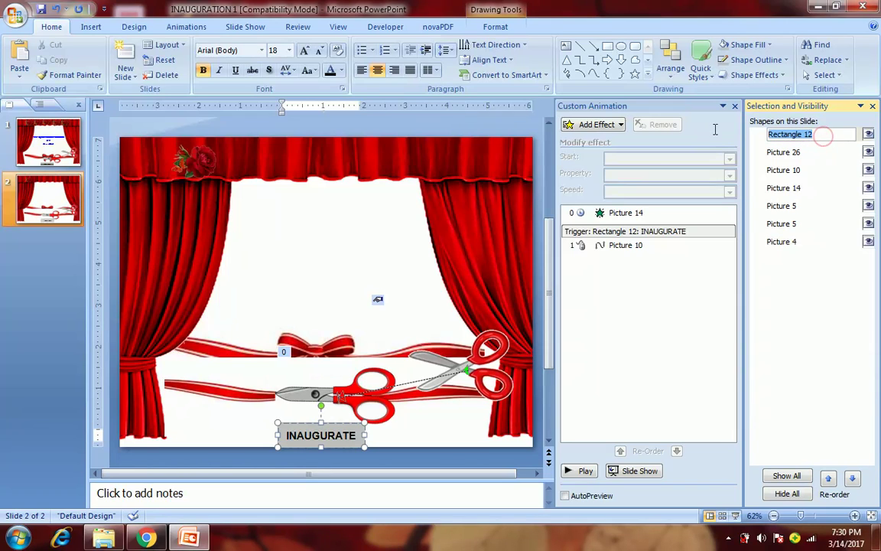
type("INAUGURATE")
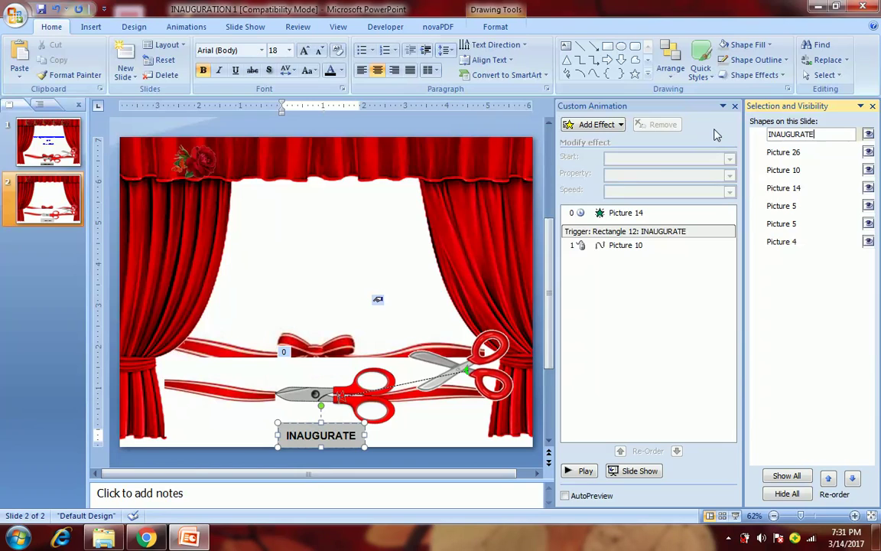
left_click(692, 301)
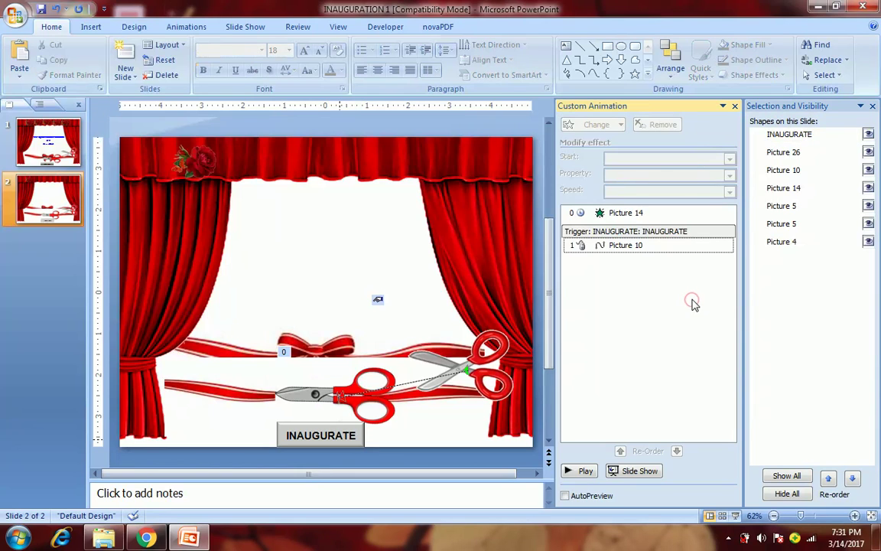
double_click(617, 246)
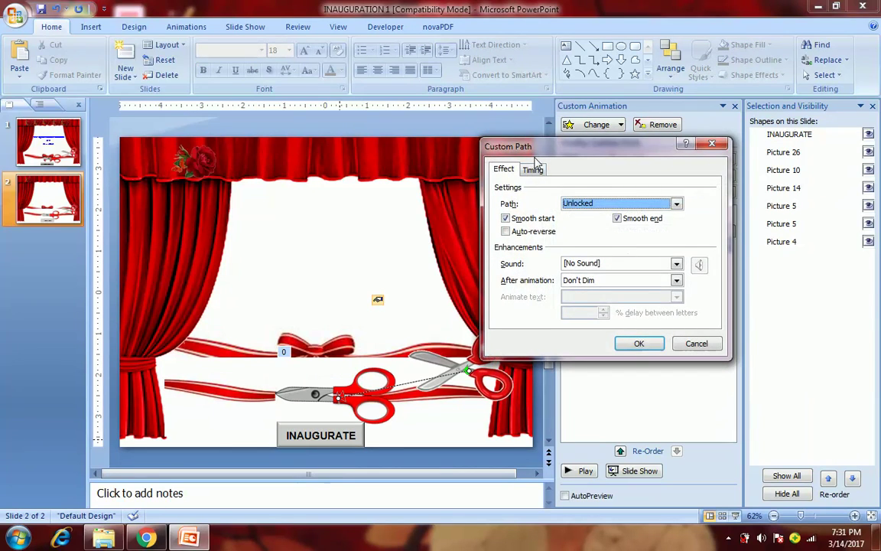
Confirm INAUGURATE as the trigger on the Custom Path Timing tab.
left_click(533, 169)
left_click(515, 269)
left_click(516, 269)
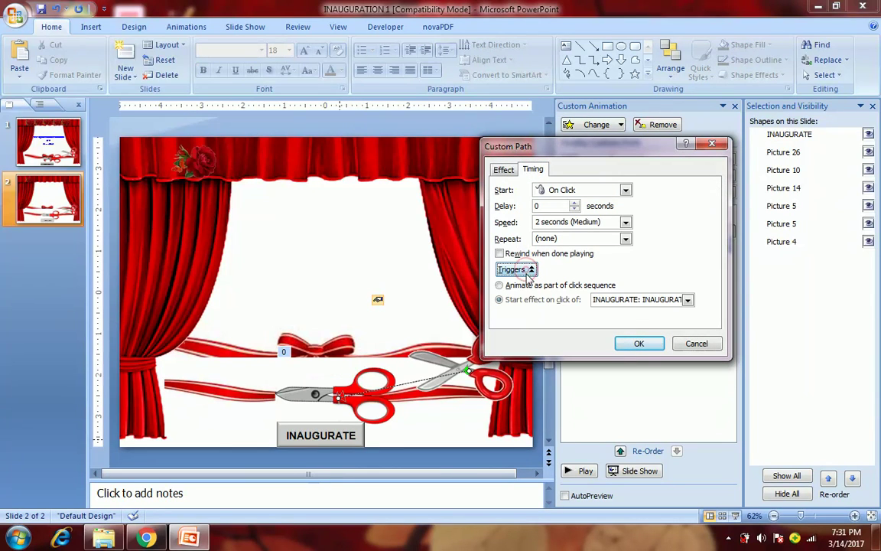
left_click(689, 302)
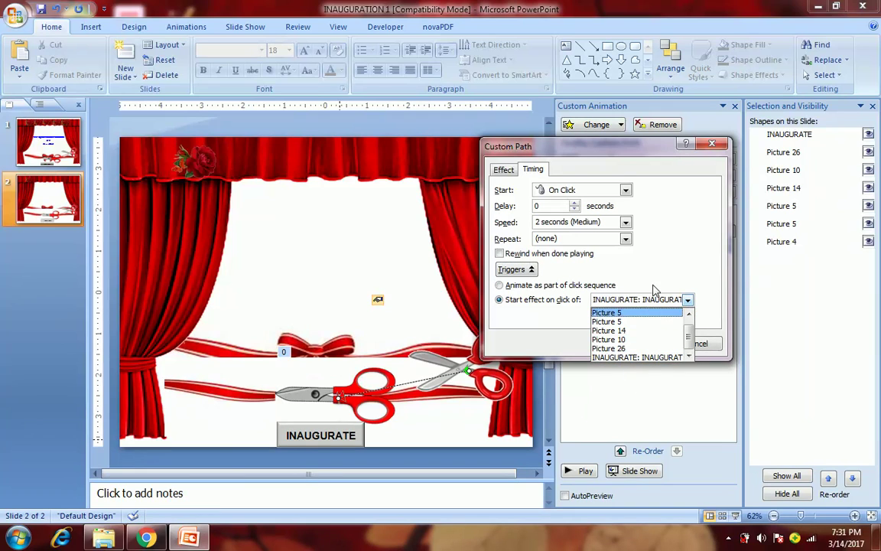
left_click(700, 129)
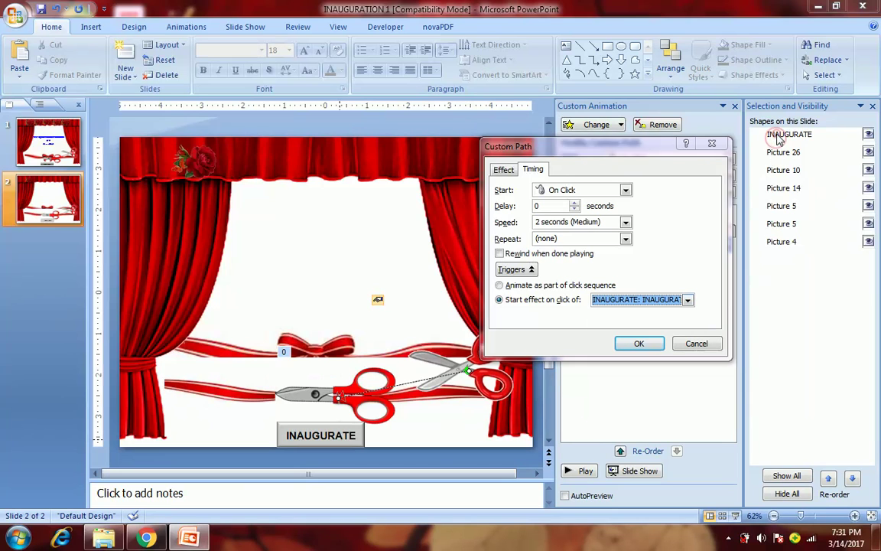
left_click(711, 143)
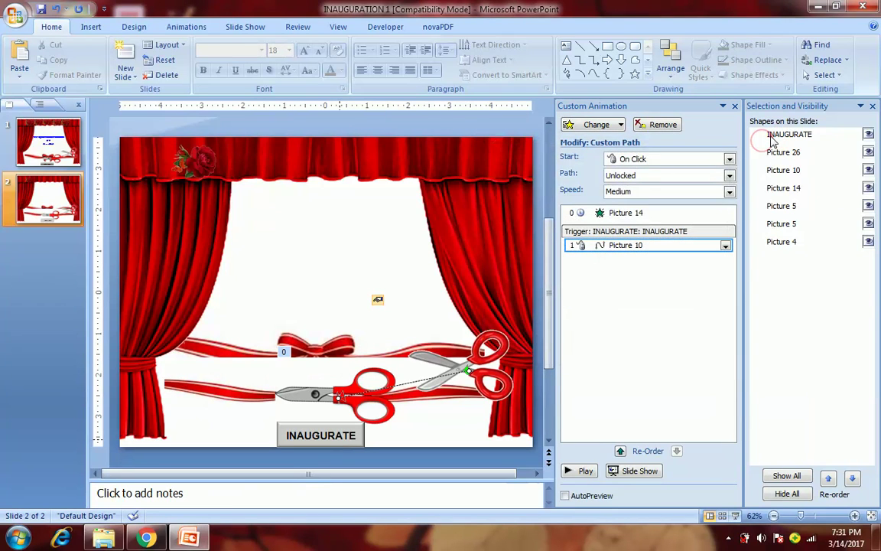
Rename the button shape to BUTTON in the Selection pane.
left_click(771, 136)
left_click(779, 137)
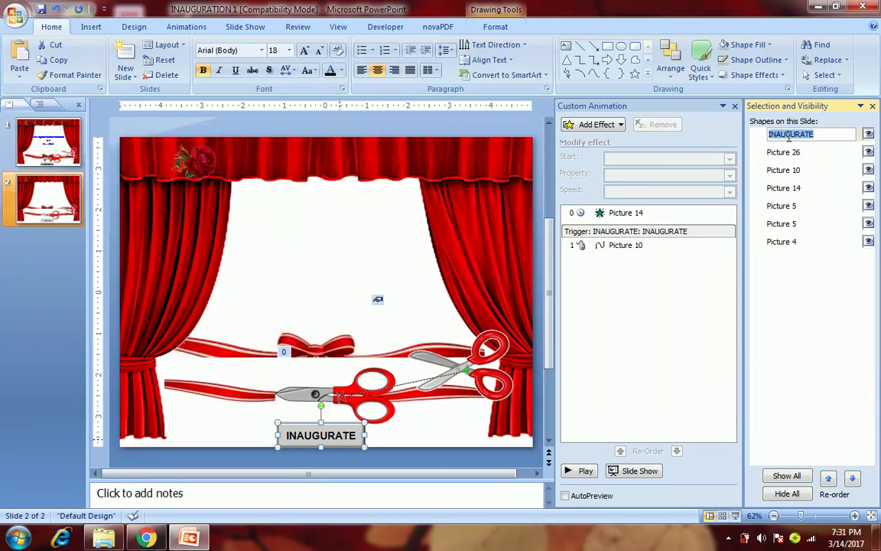
type("BUTTON")
key("Return")
Recheck Picture 10's path timing and move Picture 14's Appear effect below it.
double_click(613, 245)
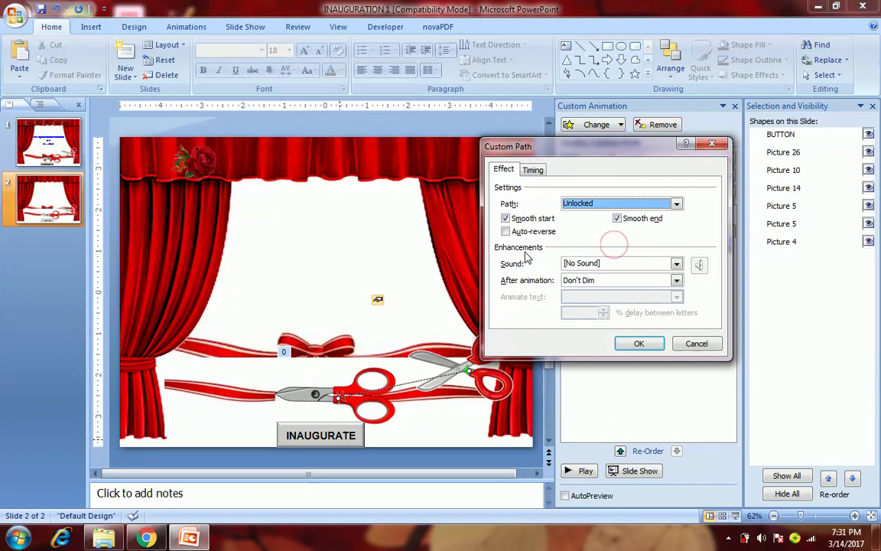
left_click(533, 169)
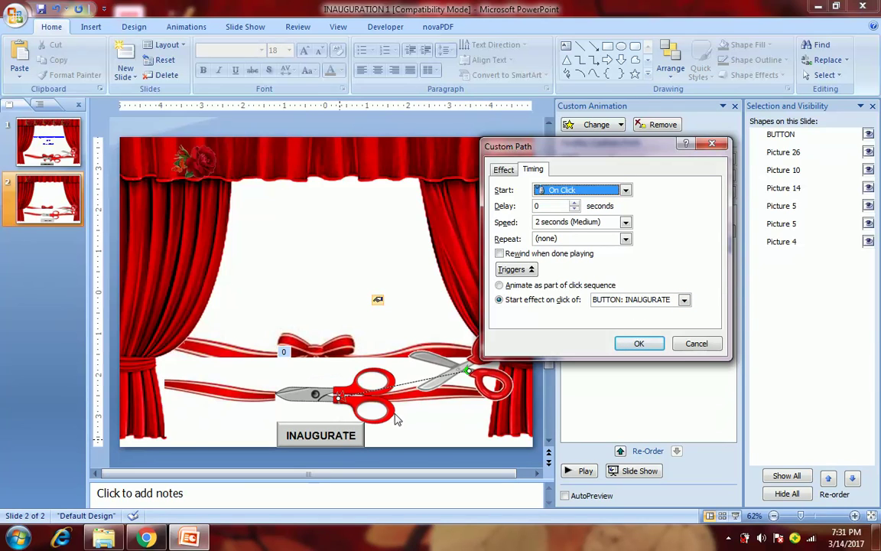
left_click(637, 344)
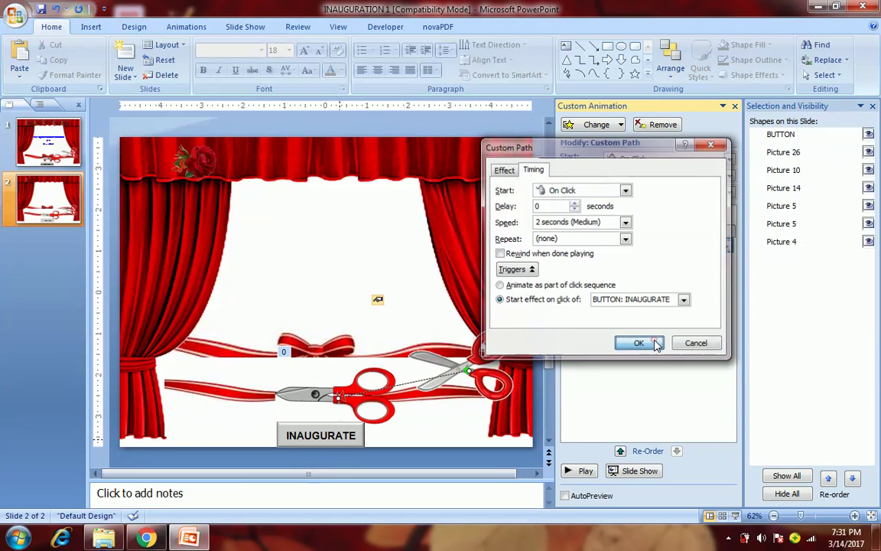
left_click(626, 215)
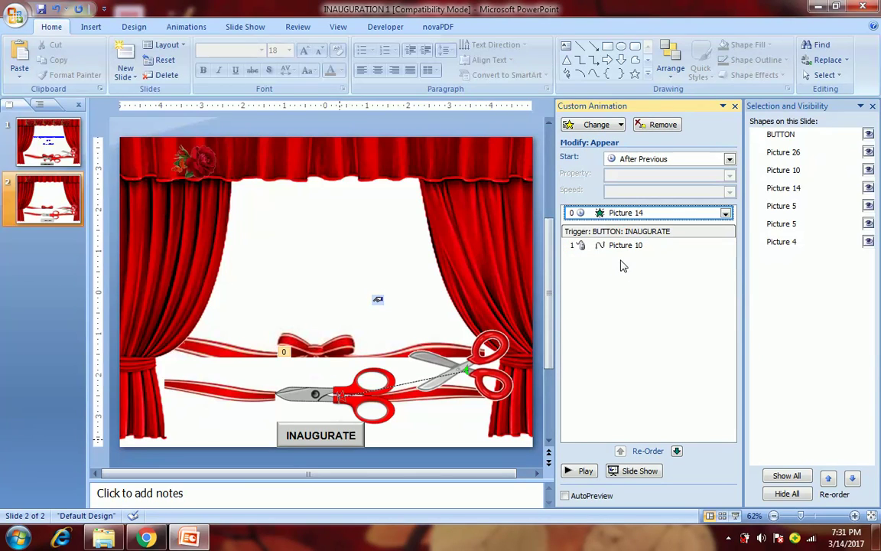
left_click(677, 451)
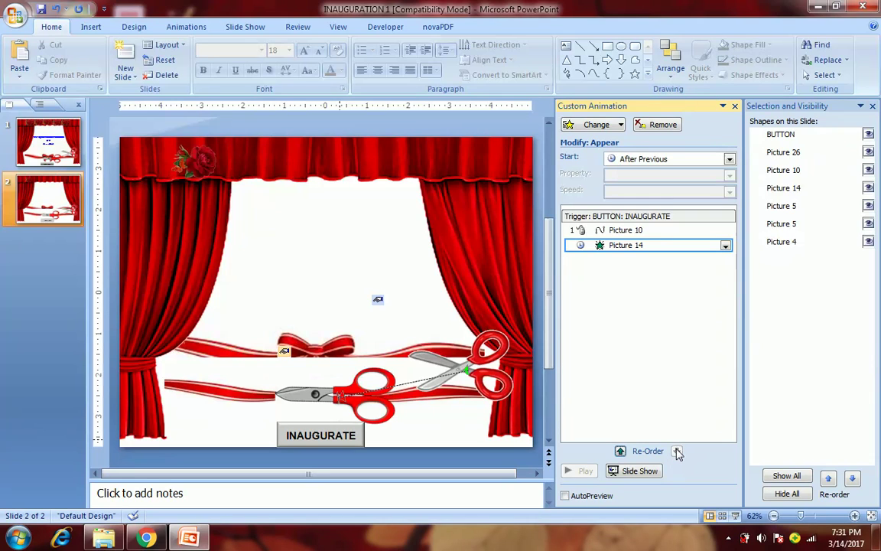
Close the Selection and Visibility pane.
left_click(872, 106)
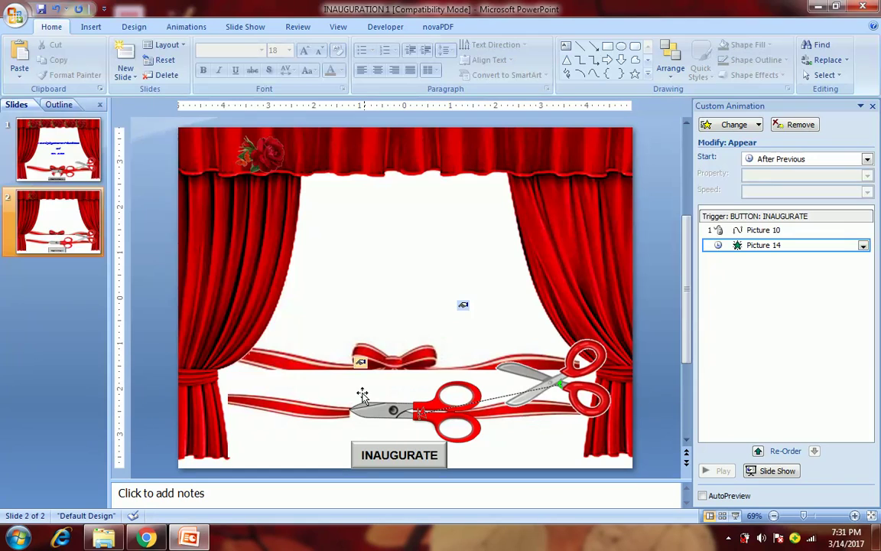
left_click(314, 394)
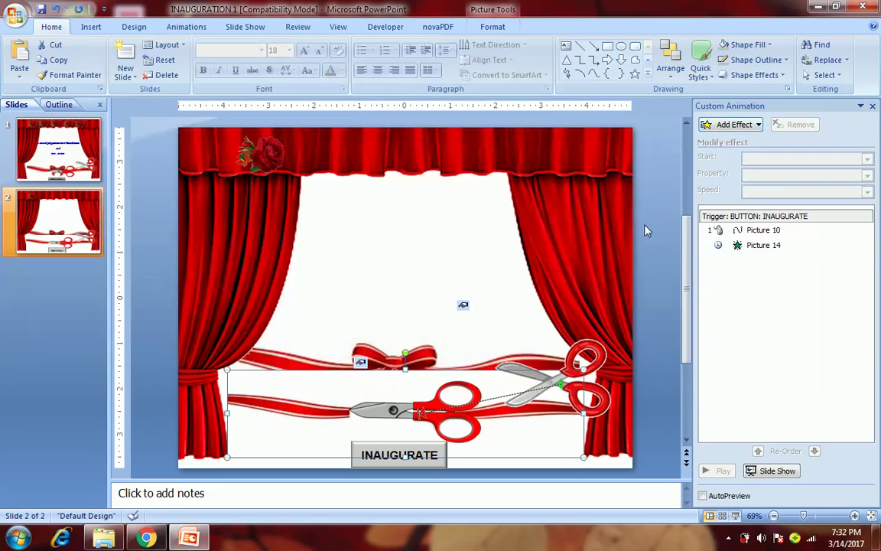
Add an Appear entrance effect to the ribbon-halves picture (Picture 5).
left_click(733, 124)
mouse_move(723, 143)
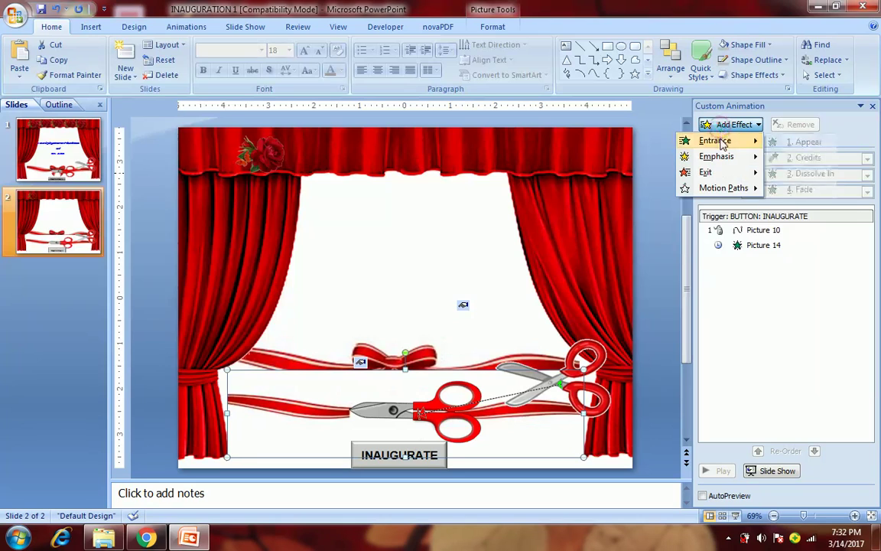
left_click(788, 144)
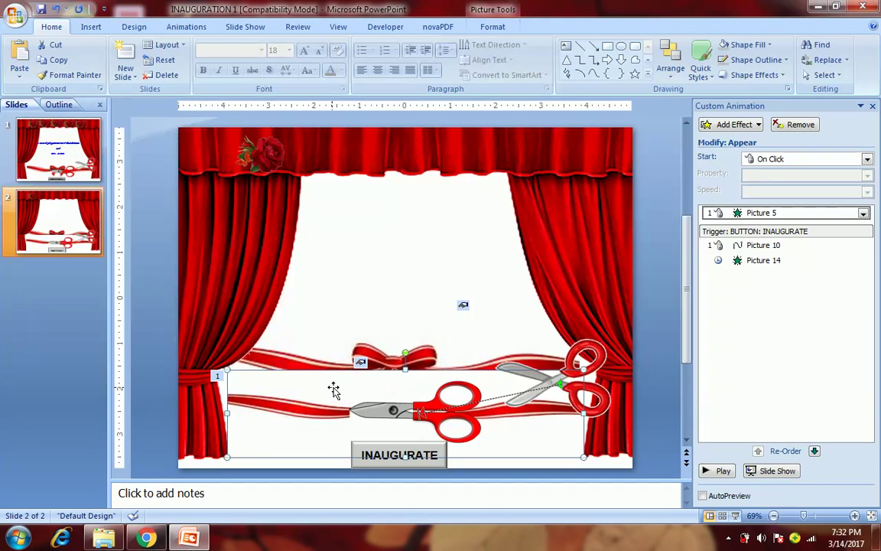
left_click(308, 359)
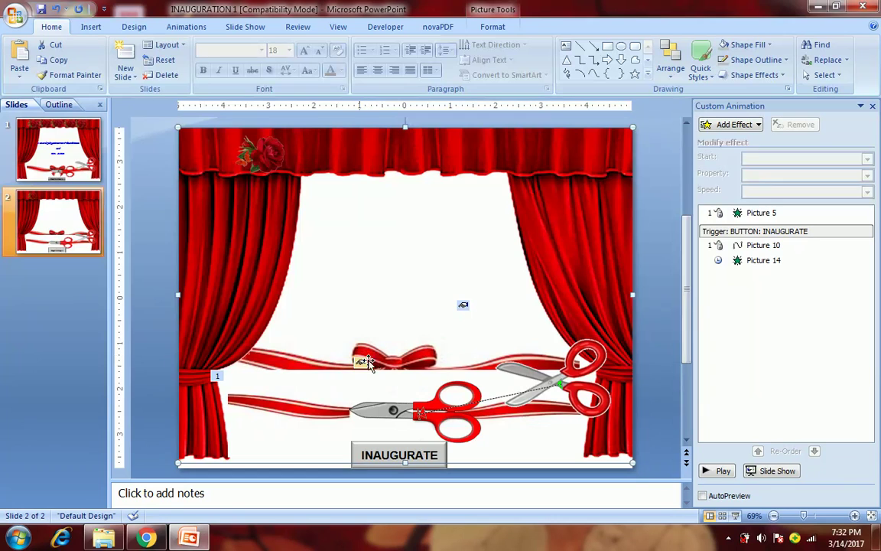
Give the top-left rose picture a custom Curve motion path bending down the left curtain to the slide bottom.
left_click(326, 409)
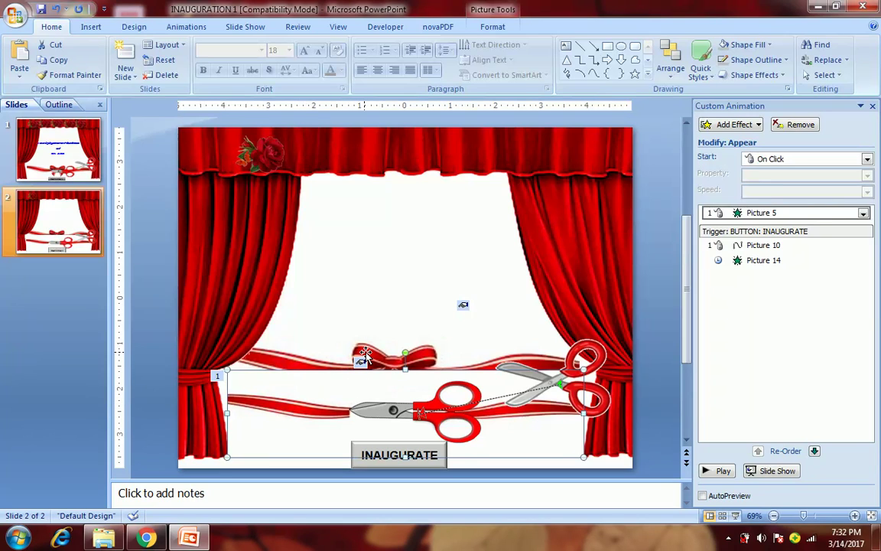
left_click(397, 310)
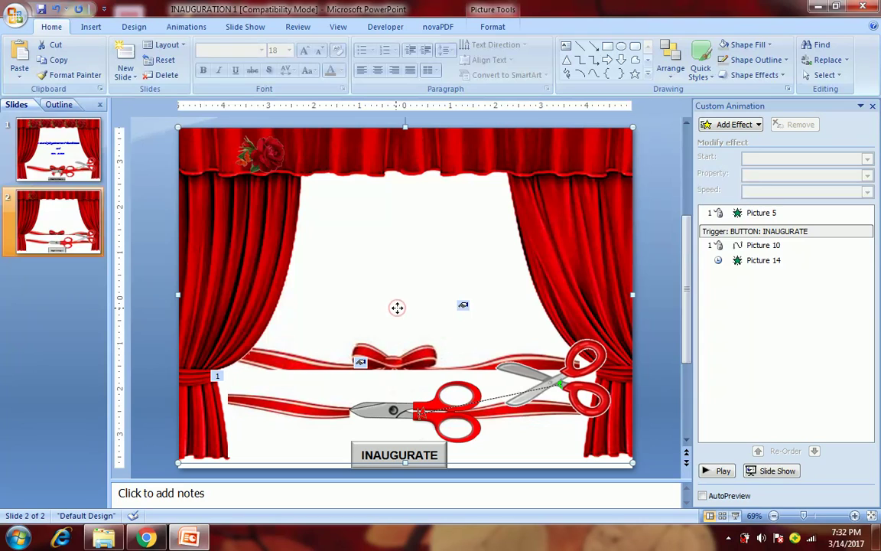
left_click(281, 154)
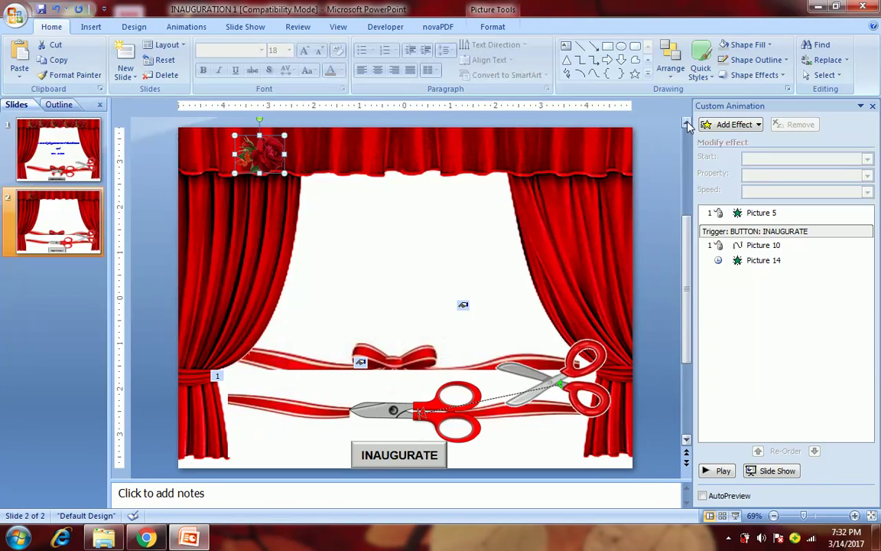
left_click(733, 127)
mouse_move(735, 190)
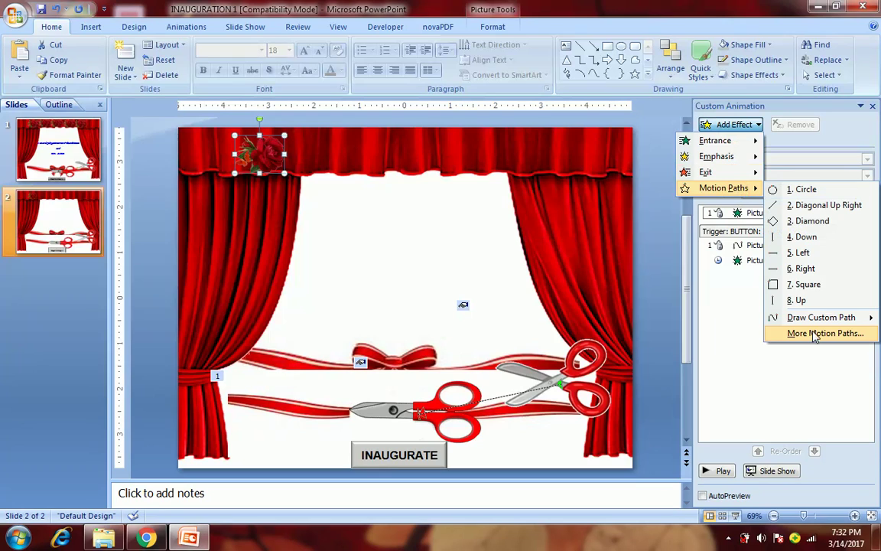
mouse_move(813, 325)
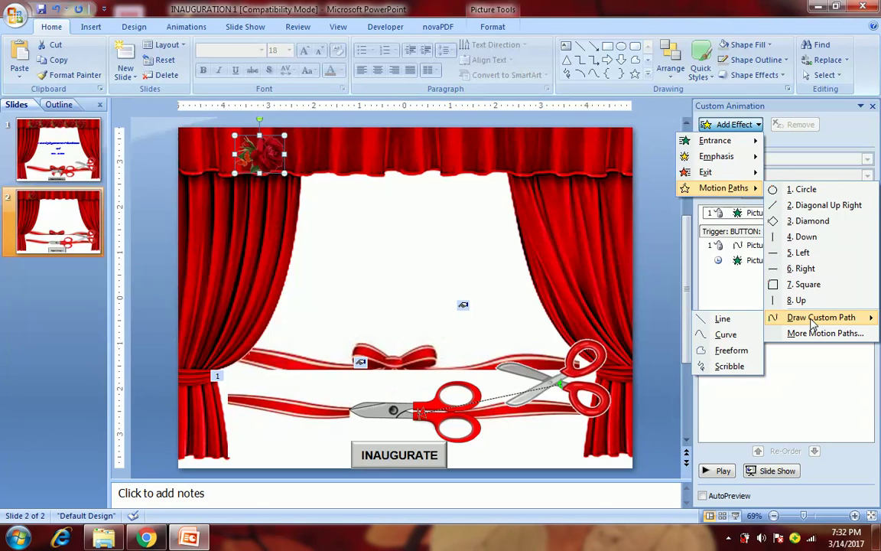
left_click(726, 335)
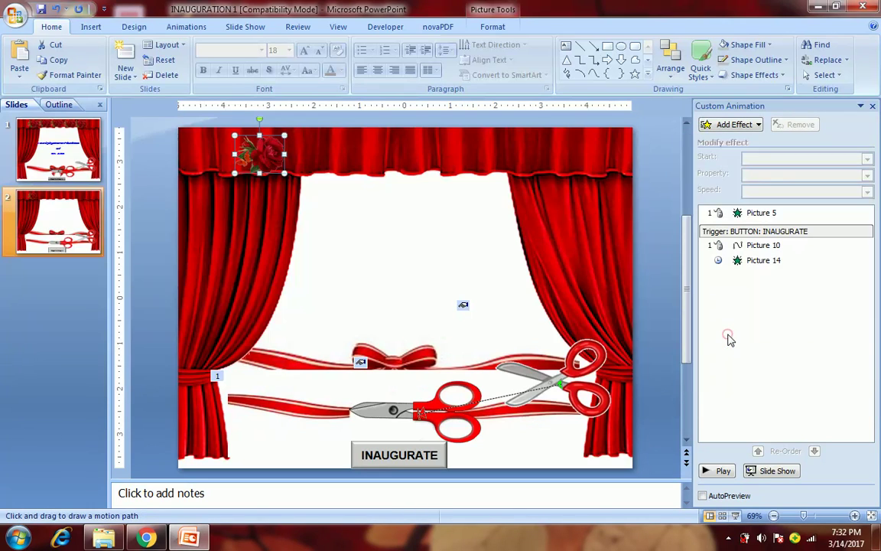
left_click(261, 156)
left_click(218, 270)
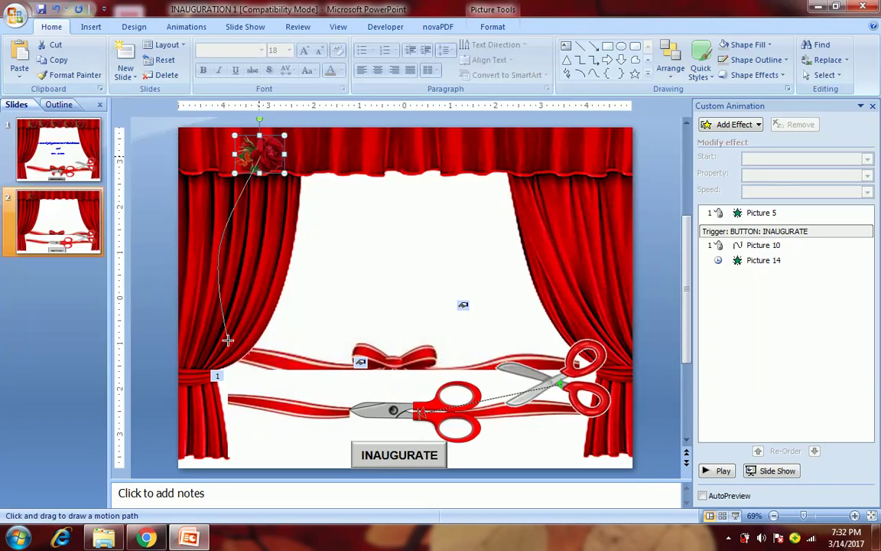
double_click(260, 441)
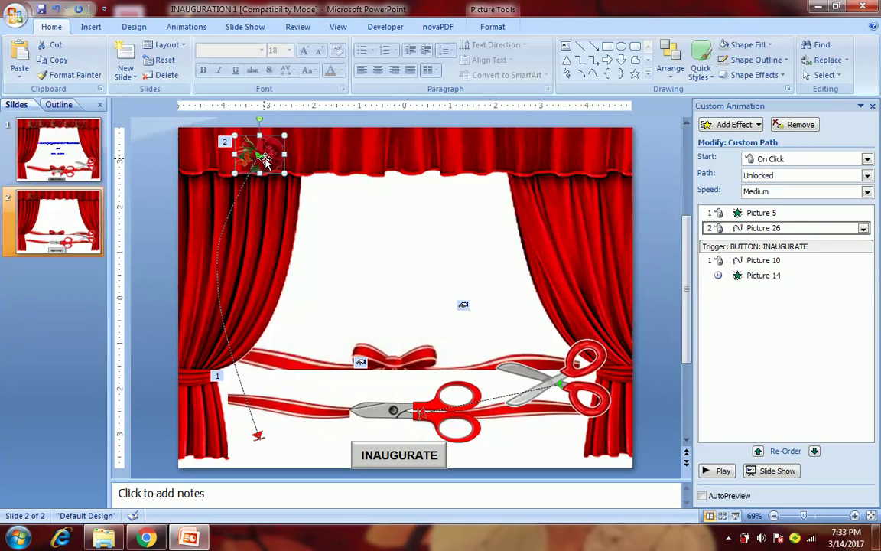
Duplicate the rose's curved path three times with Ctrl+D, nudging each copy back into place.
key("ctrl+d")
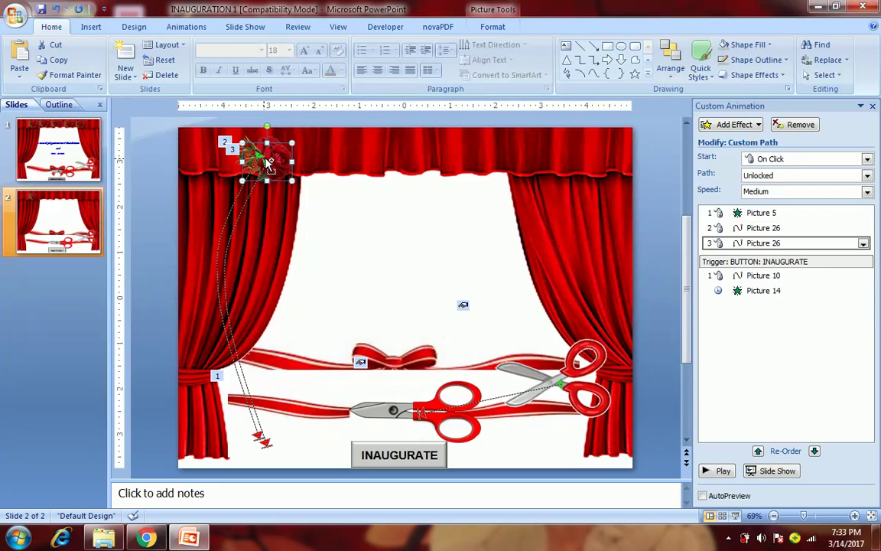
left_click_drag(267, 163, 264, 158)
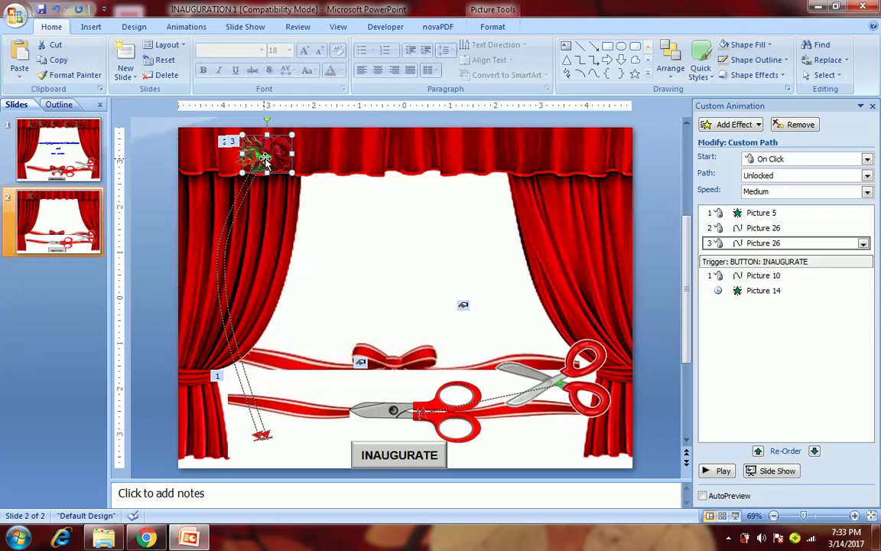
key("ctrl+d")
left_click_drag(267, 160, 265, 160)
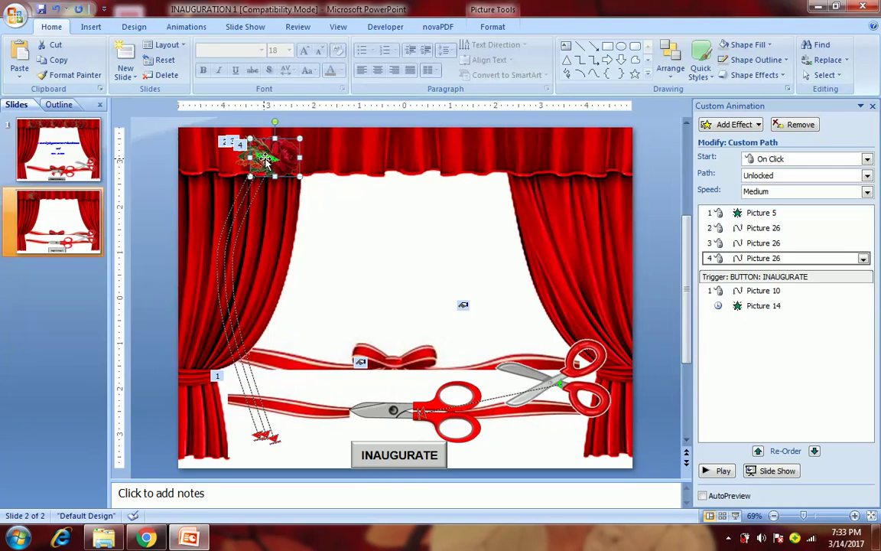
key("ctrl+d")
left_click_drag(267, 162, 266, 161)
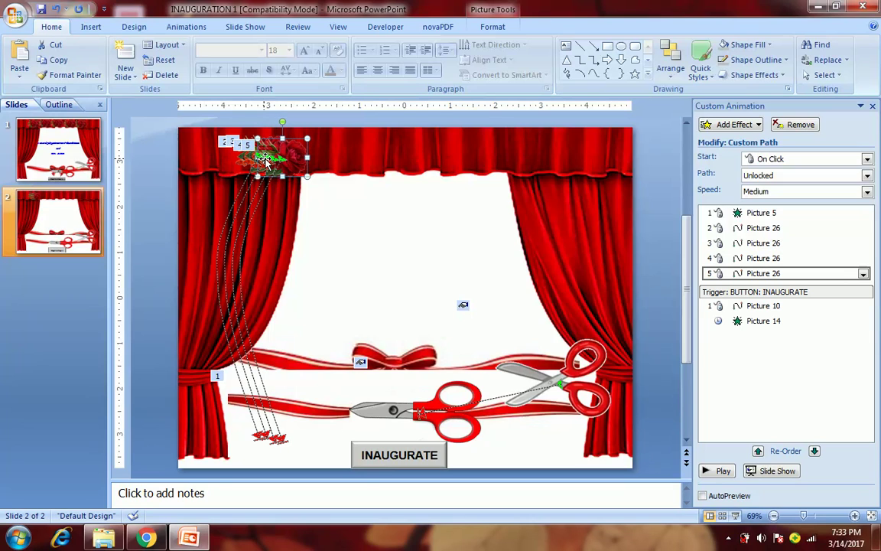
left_click(240, 267)
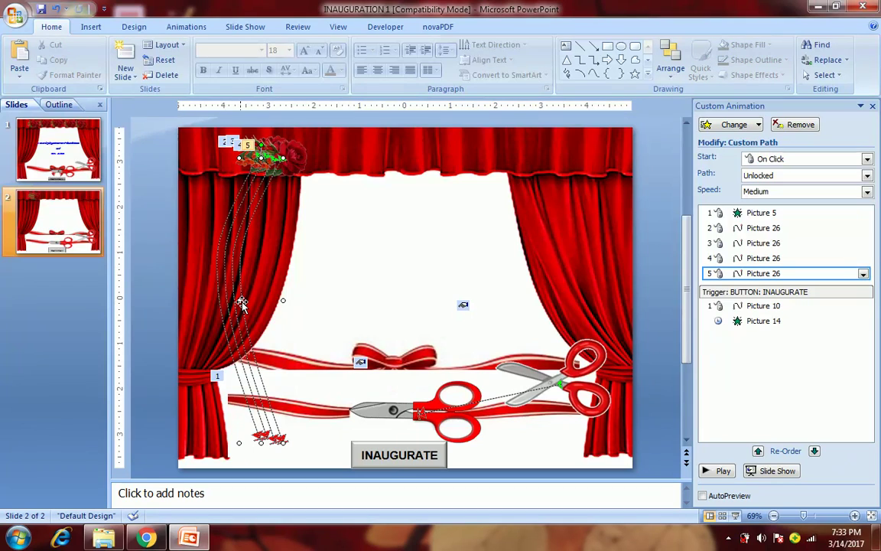
Widen the rose path curves to the right and extend the fourth and fifth paths lower.
left_click_drag(262, 294, 304, 297)
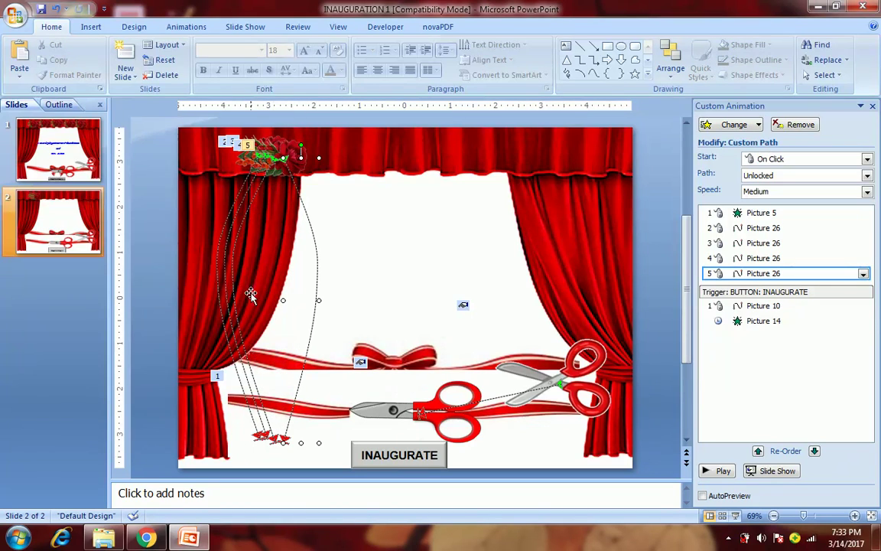
left_click(233, 291)
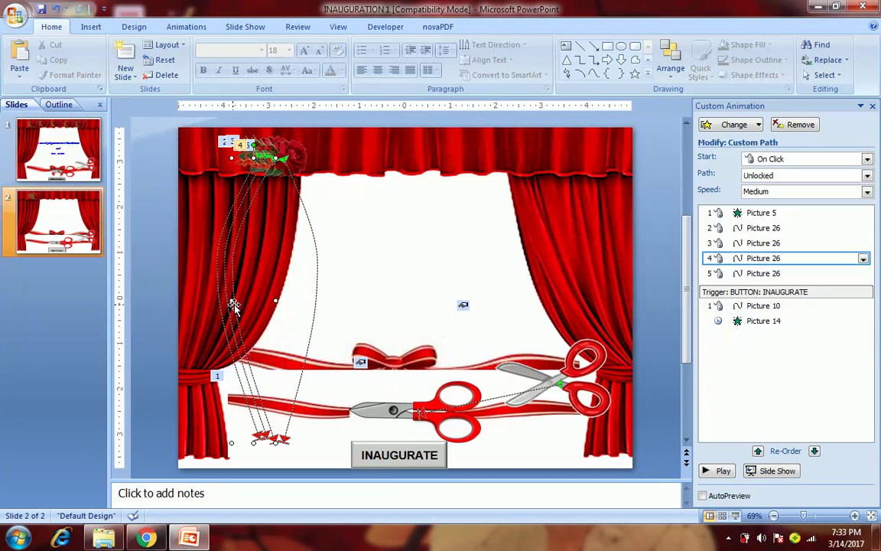
left_click_drag(242, 299, 309, 299)
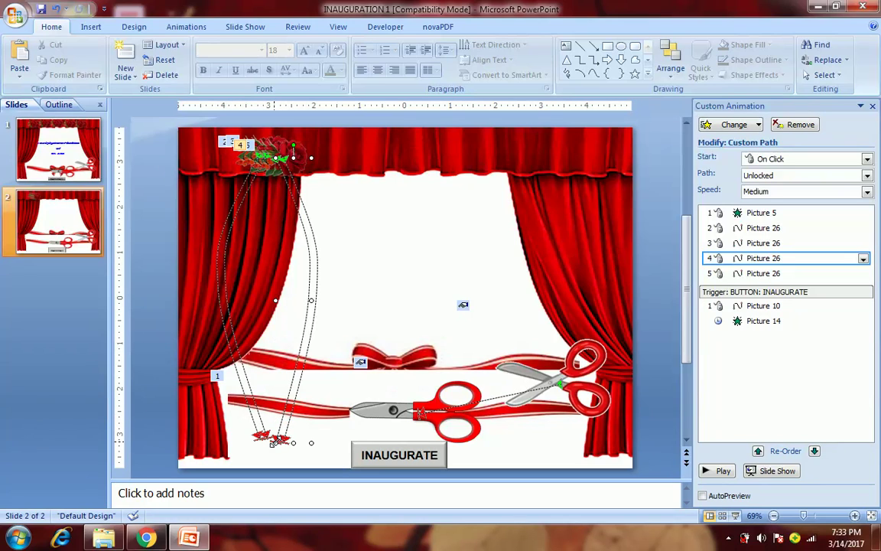
left_click_drag(275, 444, 275, 460)
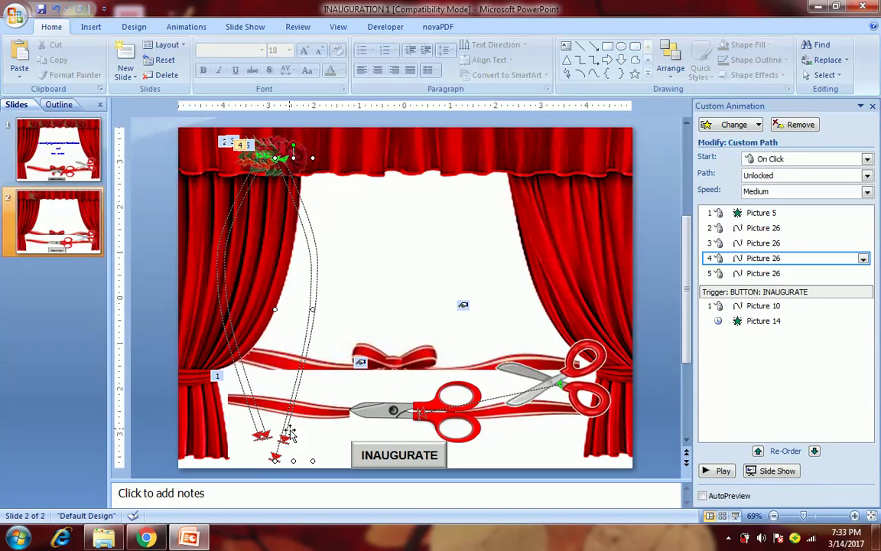
left_click(288, 433)
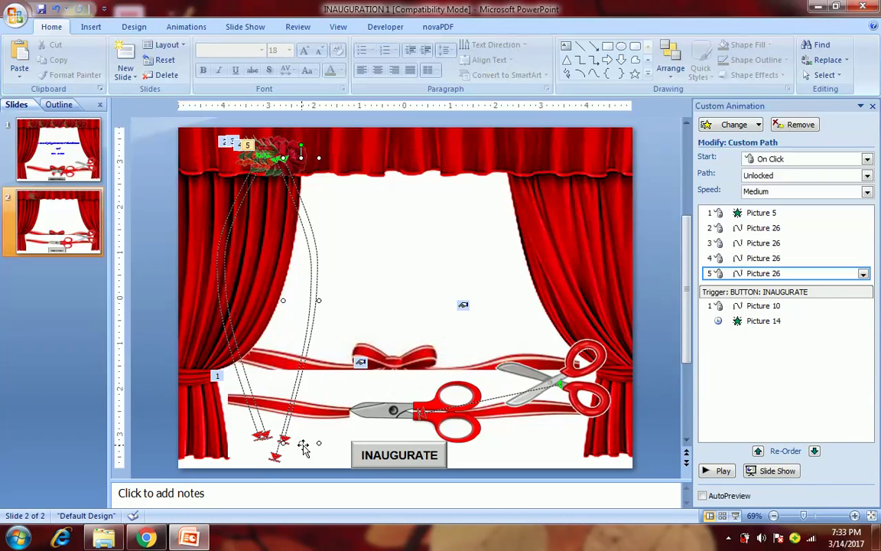
left_click_drag(302, 444, 300, 457)
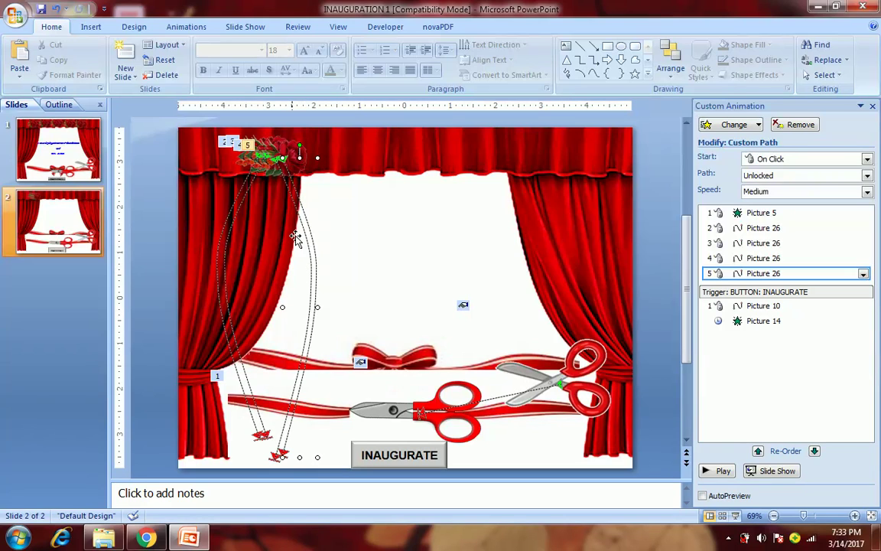
Nudge the rose picture right and back left with the arrow keys.
left_click(281, 149)
key("Right")
key("Right")
key("Right")
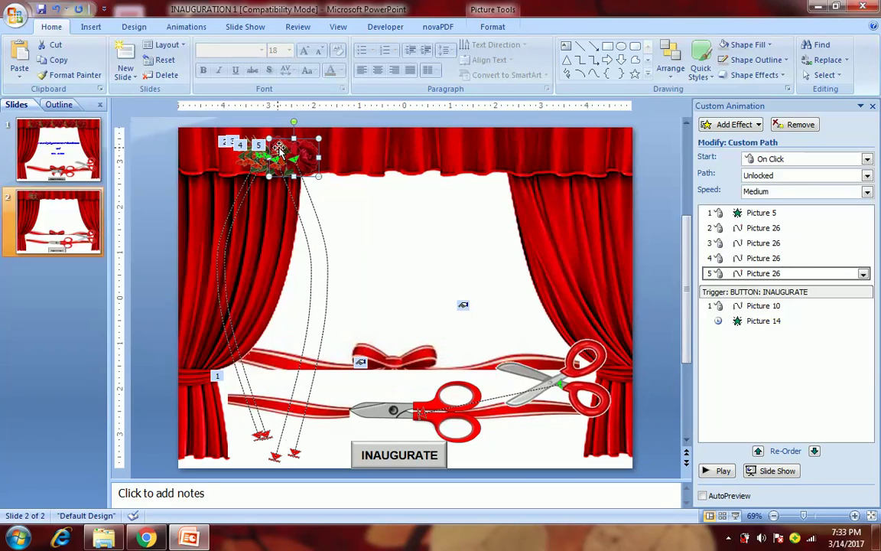
key("Left")
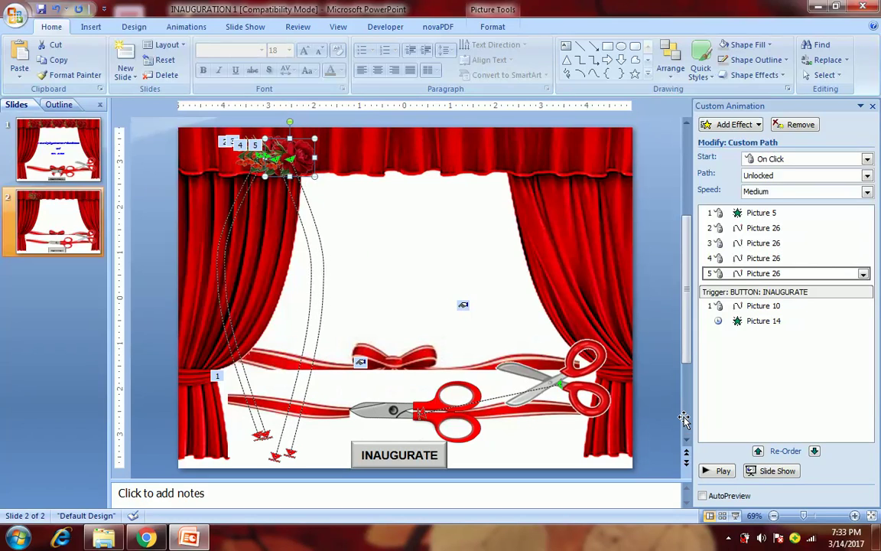
left_click(643, 299)
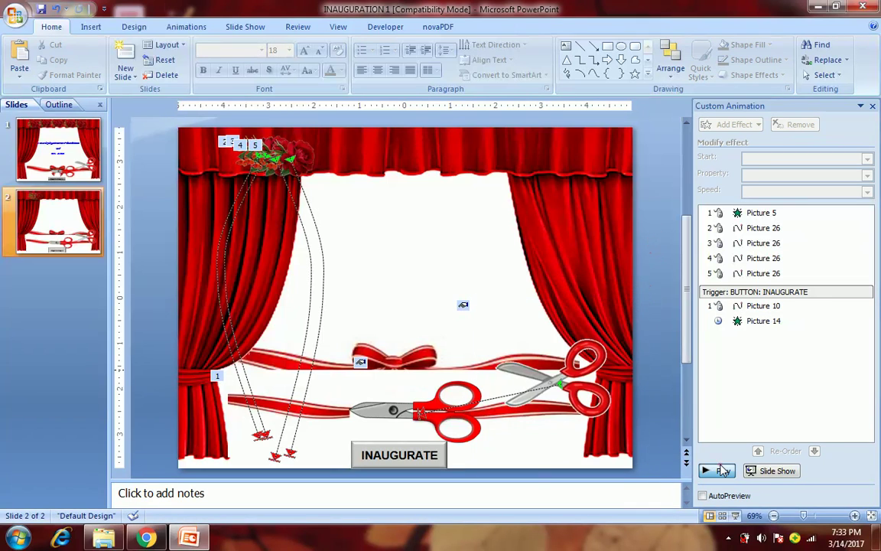
Preview the animations, then raise the last rose path's landing point slightly.
left_click(719, 470)
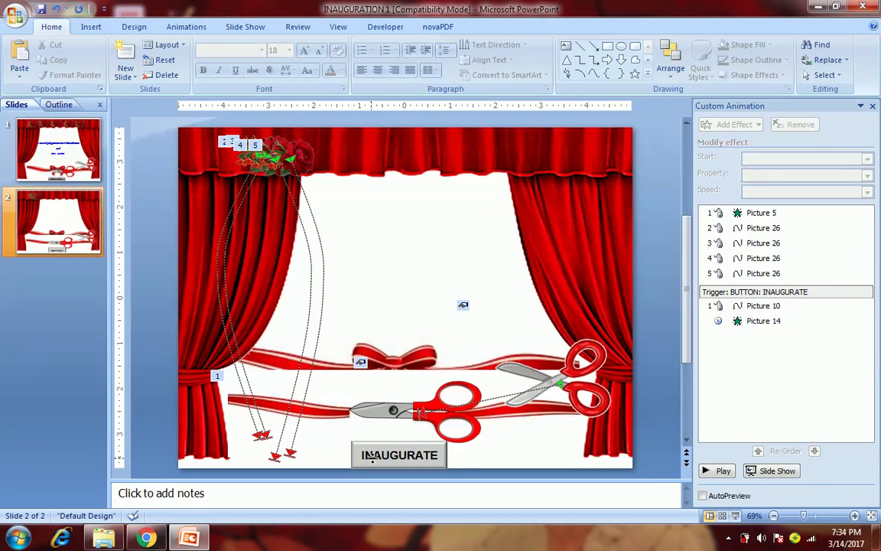
left_click(303, 160)
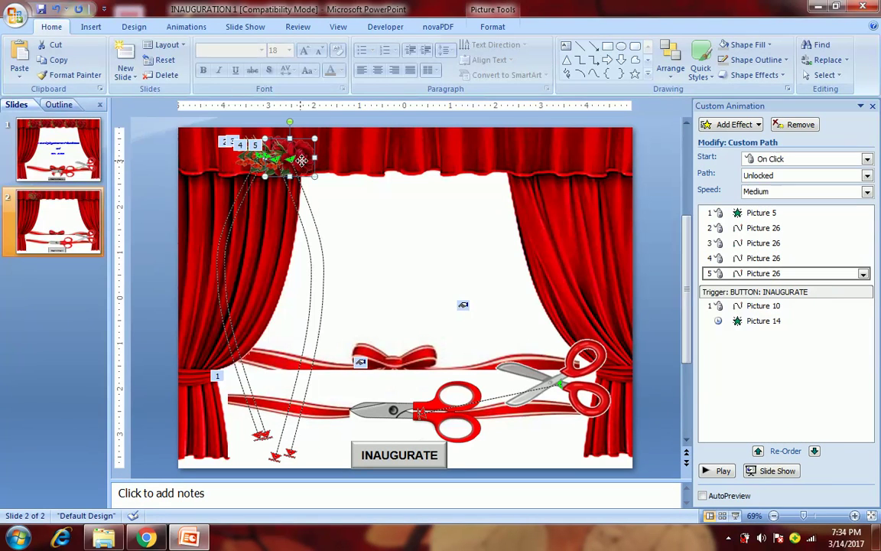
left_click(275, 451)
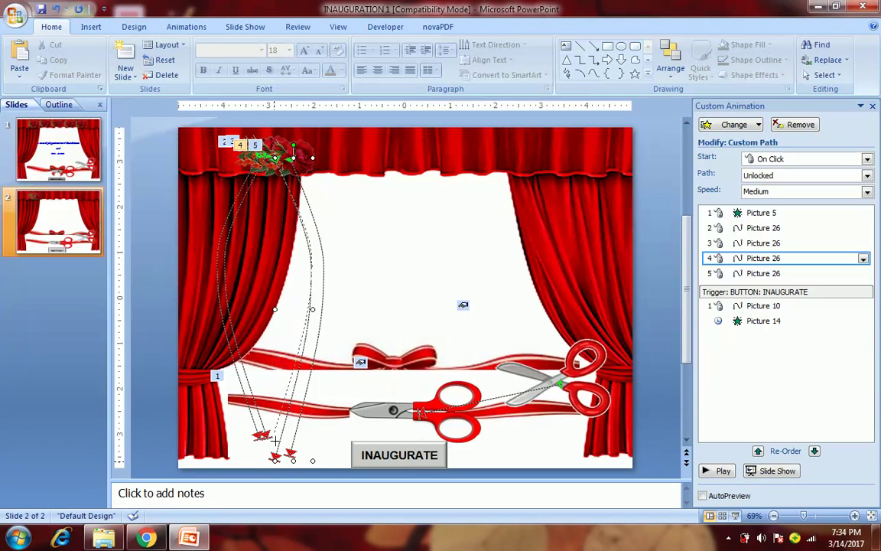
left_click(290, 452)
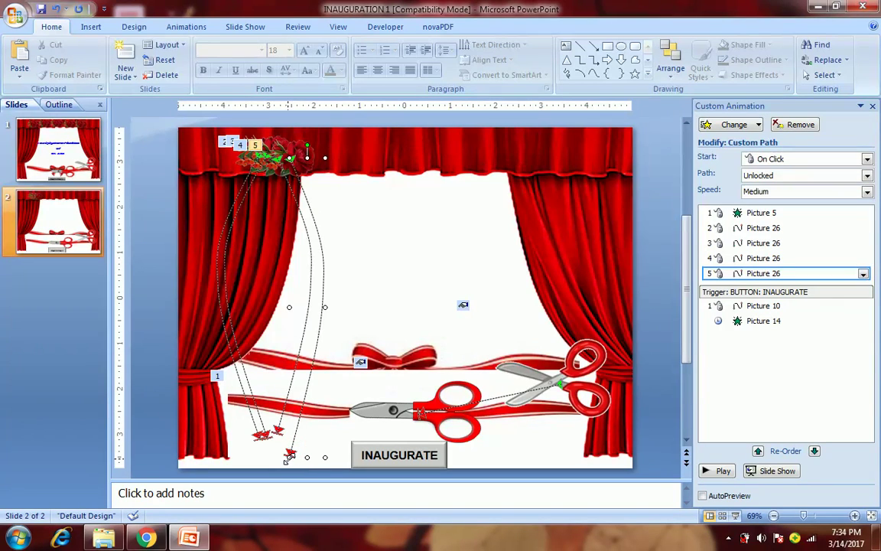
left_click_drag(290, 453, 290, 430)
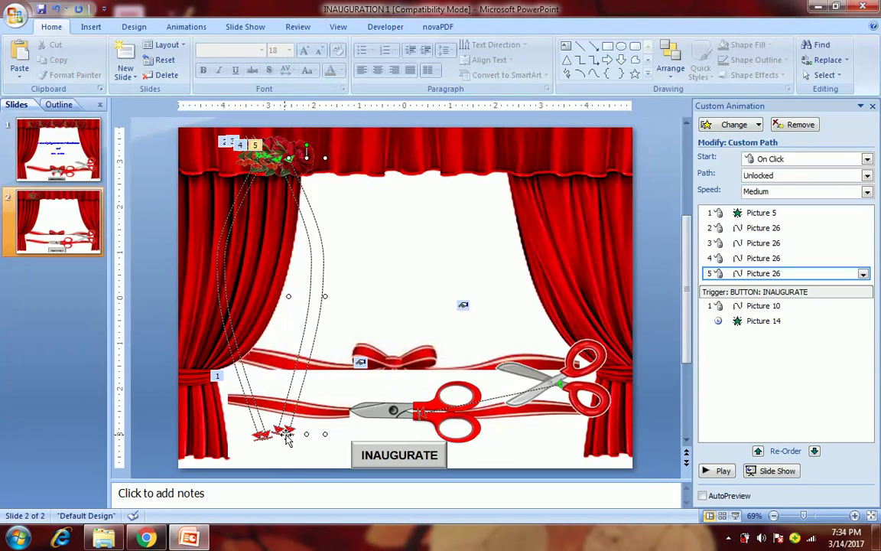
left_click(155, 215)
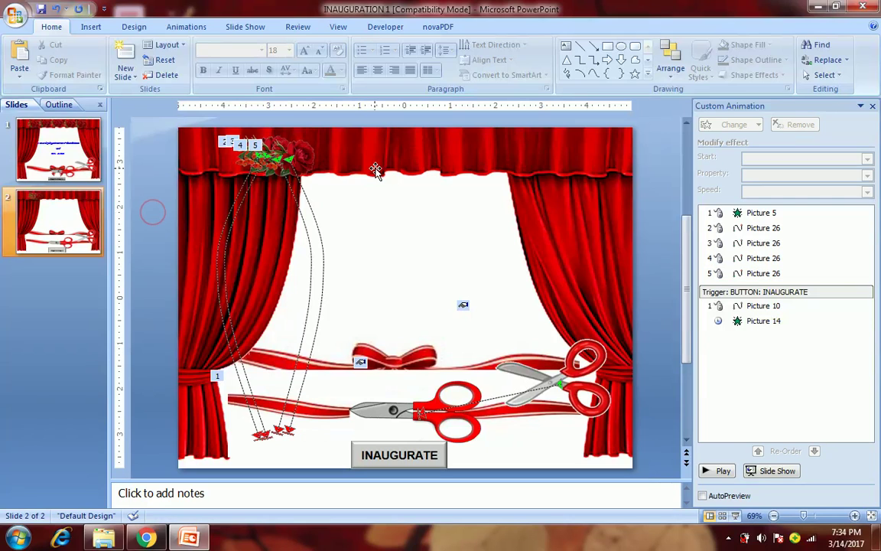
Set all four Picture 26 motion-path effects to start With Previous.
left_click(746, 227)
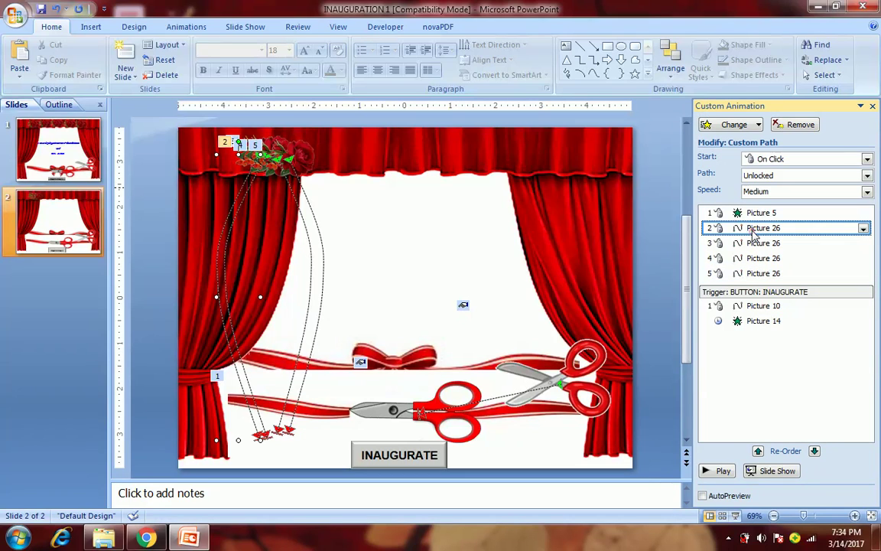
left_click(769, 159)
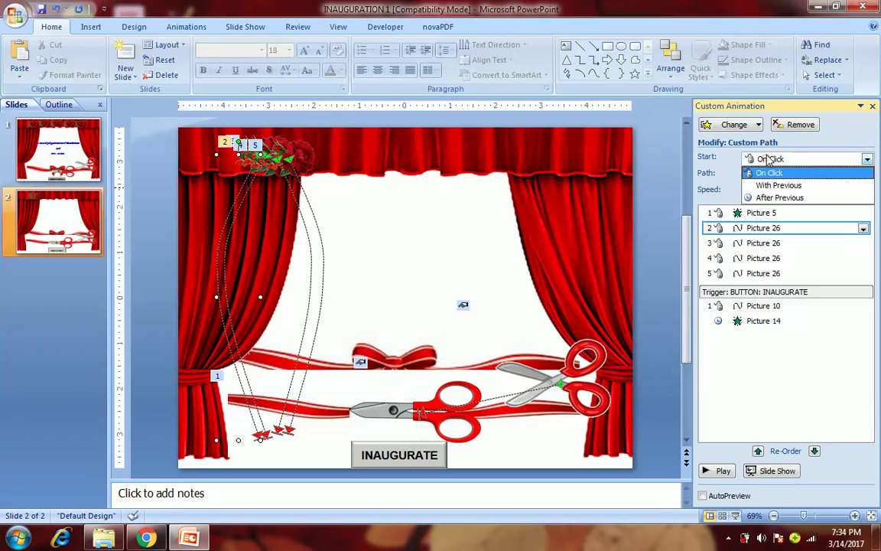
left_click(769, 187)
left_click(758, 243)
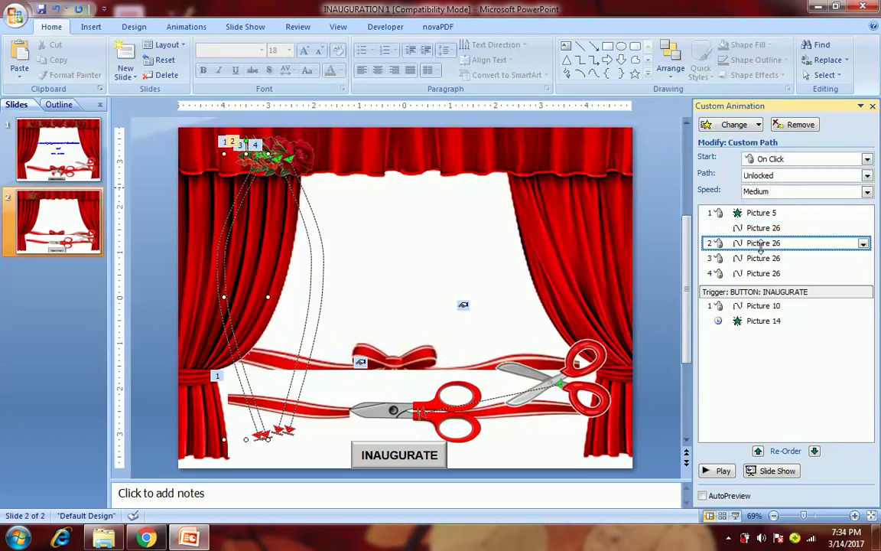
left_click(767, 158)
left_click(768, 185)
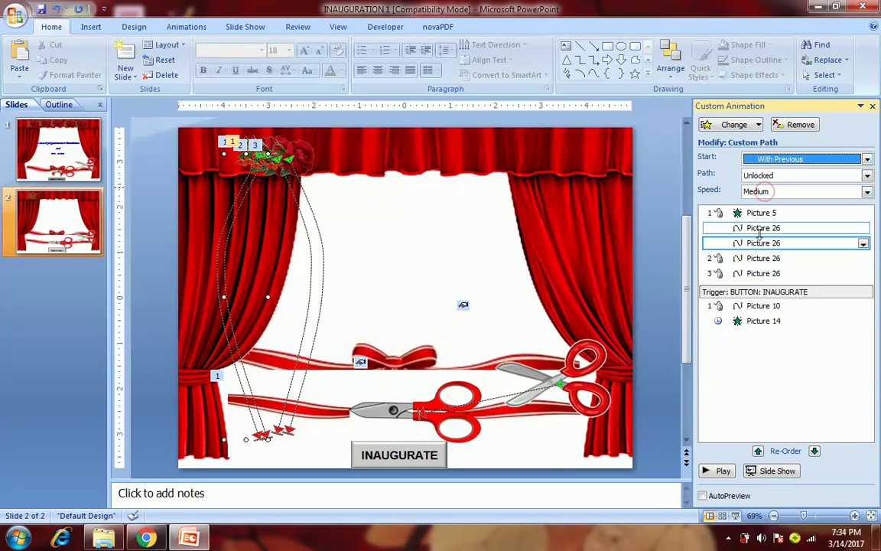
left_click(754, 258)
left_click(768, 158)
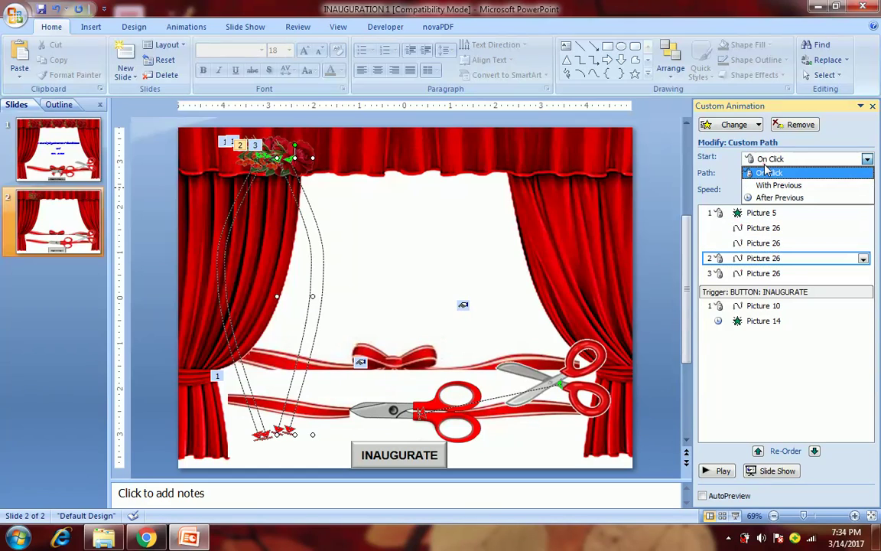
left_click(768, 185)
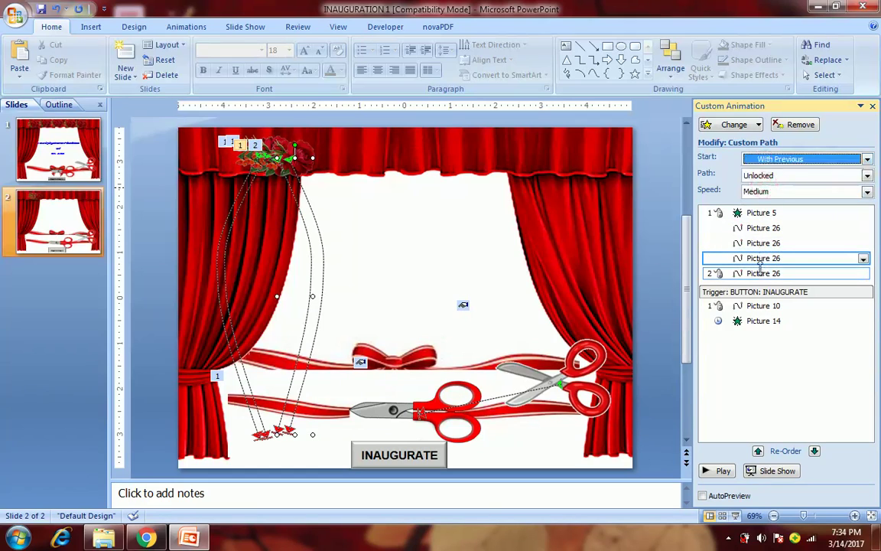
left_click(764, 273)
left_click(770, 159)
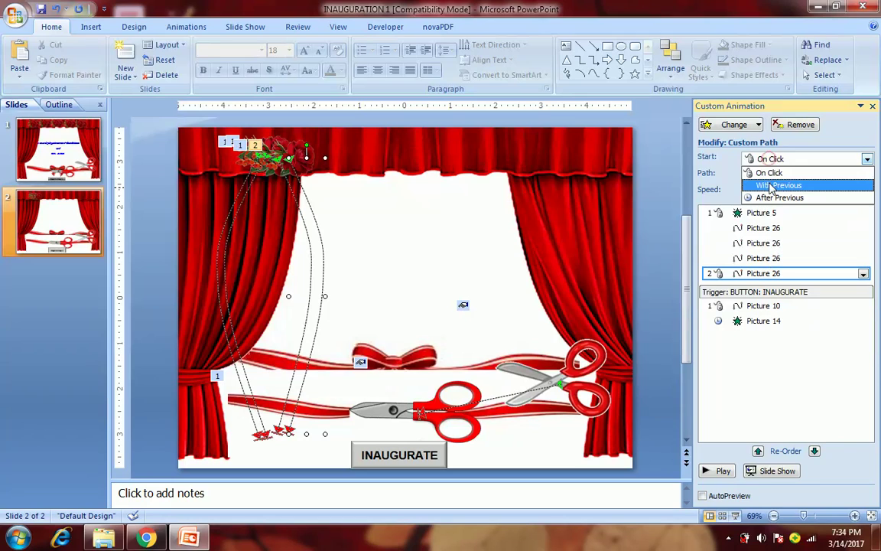
left_click(769, 185)
Set Picture 5's Appear effect to start After Previous.
left_click(765, 213)
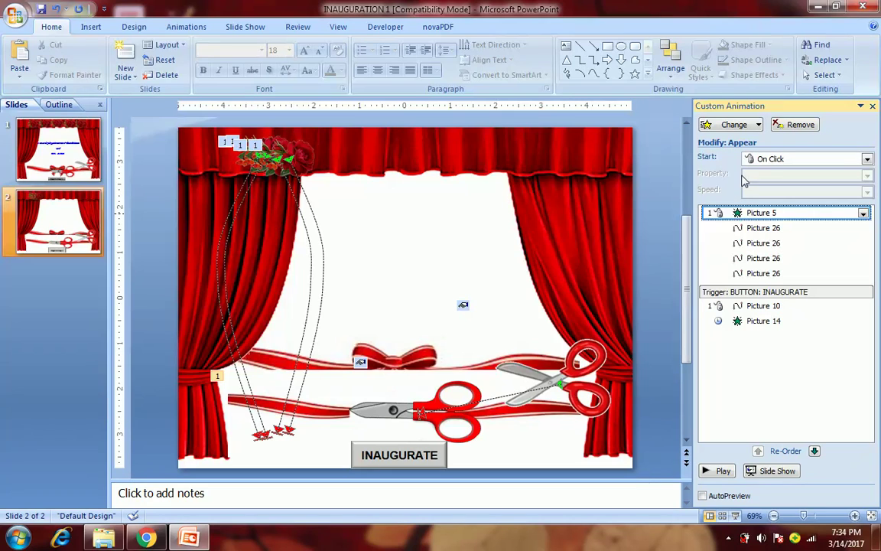
left_click(767, 159)
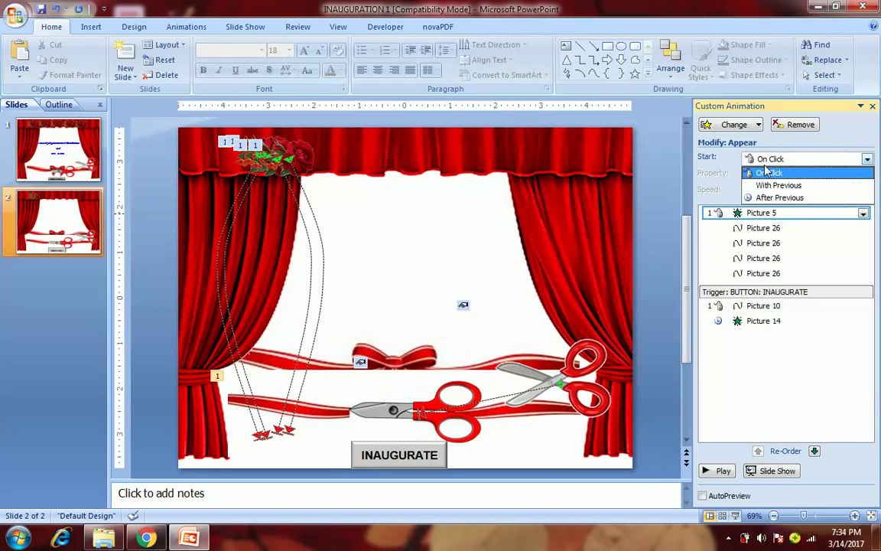
left_click(767, 199)
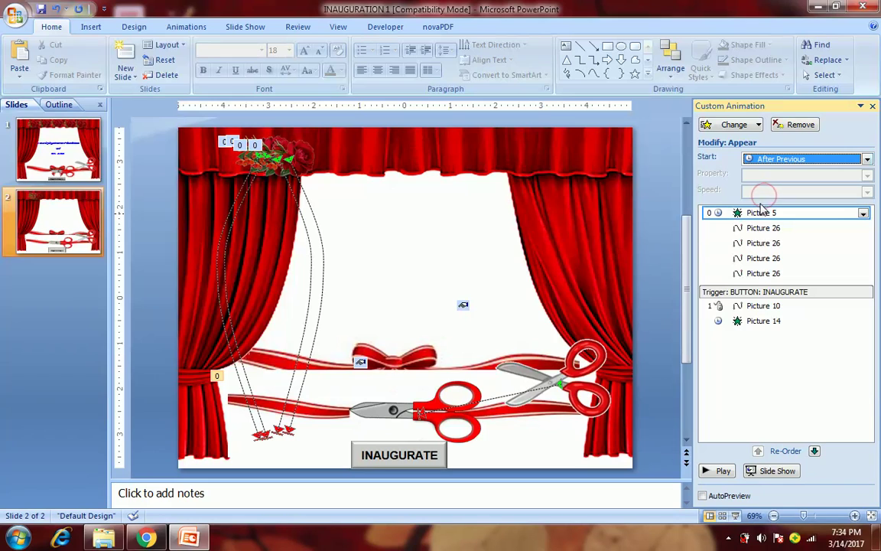
left_click(754, 228, "ctrl")
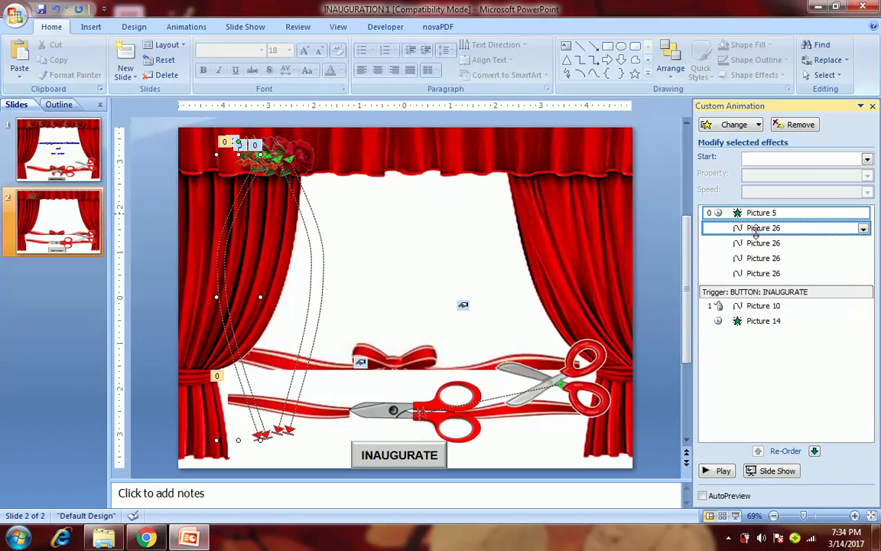
left_click(749, 243)
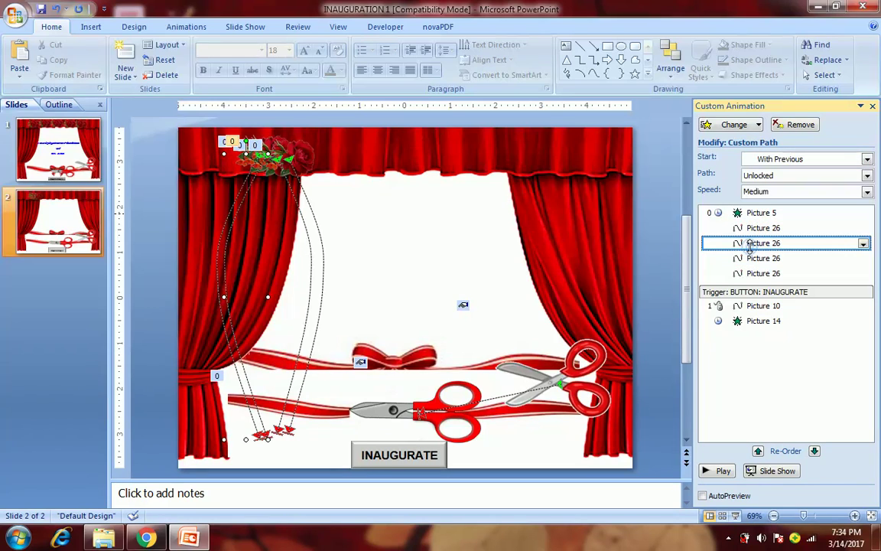
left_click(752, 214)
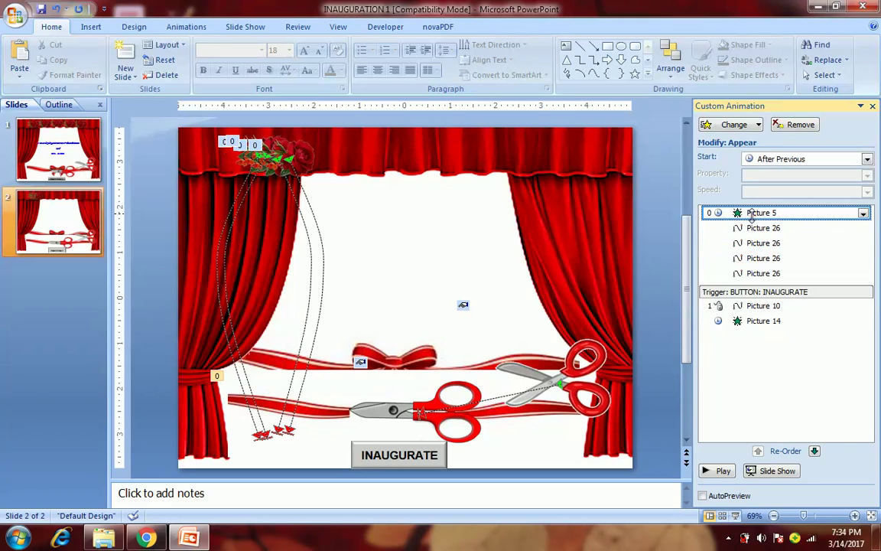
Re-order Picture 5 and the four rose paths into the INAUGURATE trigger, then select the four roses.
left_click(752, 228, "ctrl")
left_click(751, 244, "ctrl")
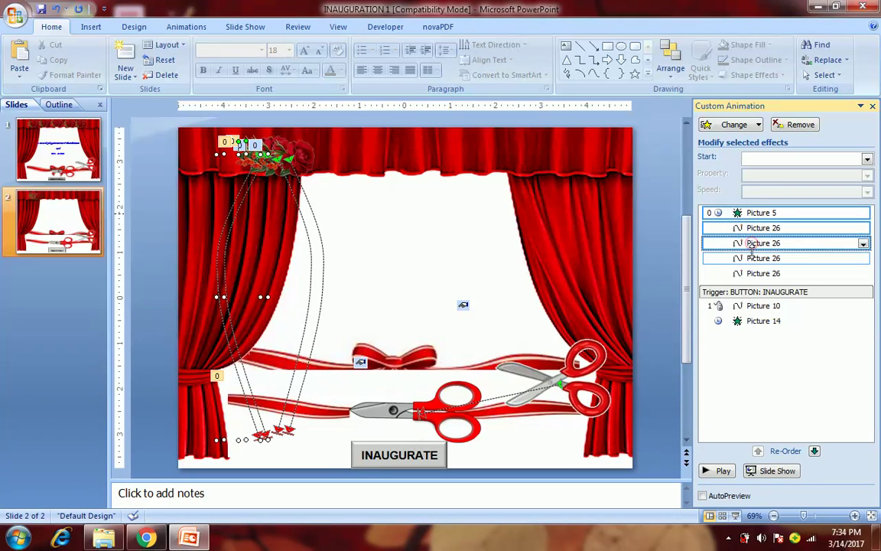
left_click(751, 257, "ctrl")
left_click(751, 274, "ctrl")
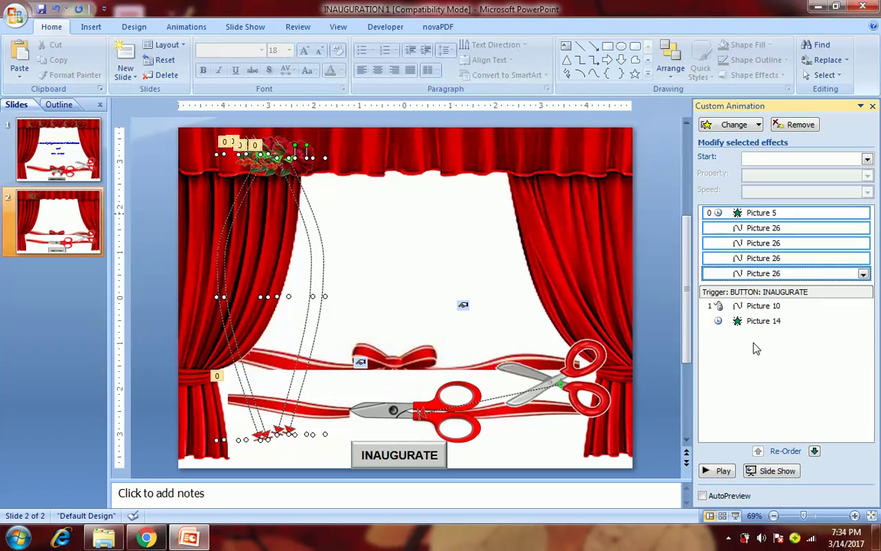
left_click(814, 451)
left_click(815, 451)
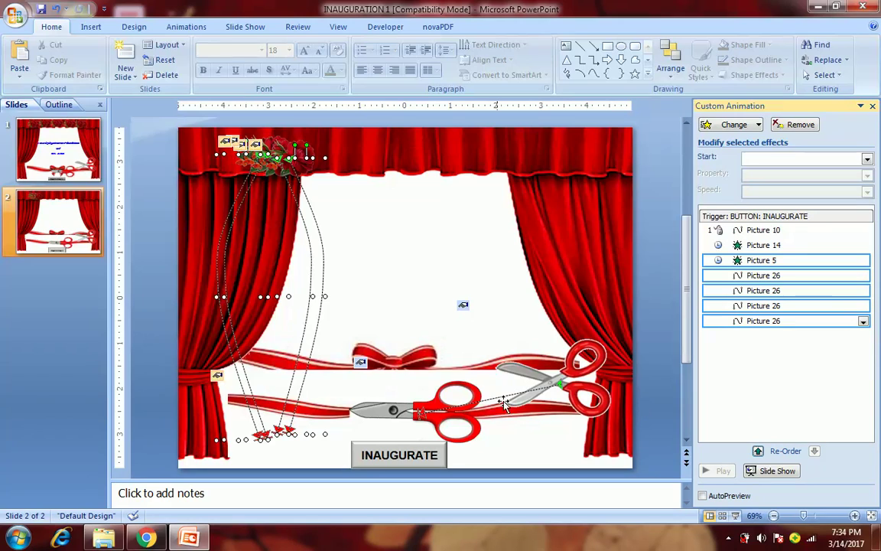
left_click(161, 151)
left_click_drag(162, 136, 333, 191)
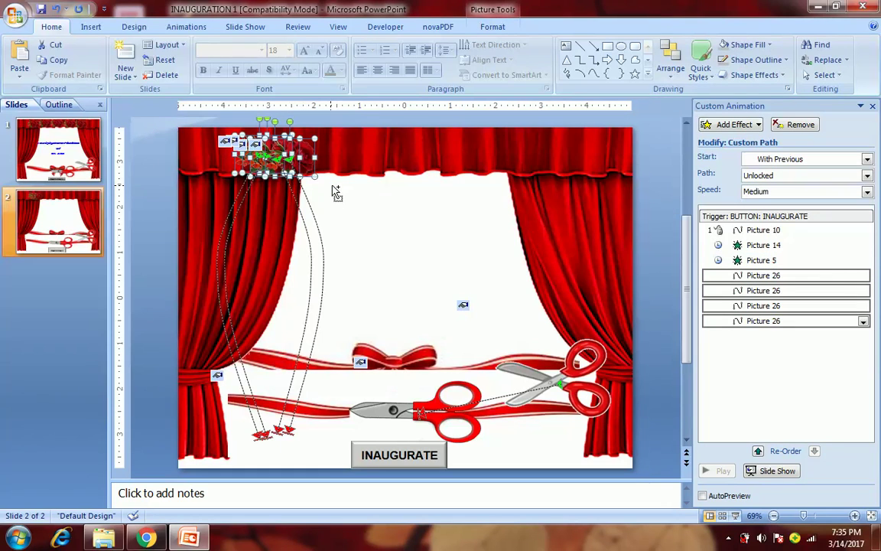
Paste three copies of the rose group, shifting each further right across the slide's top.
left_click(152, 267)
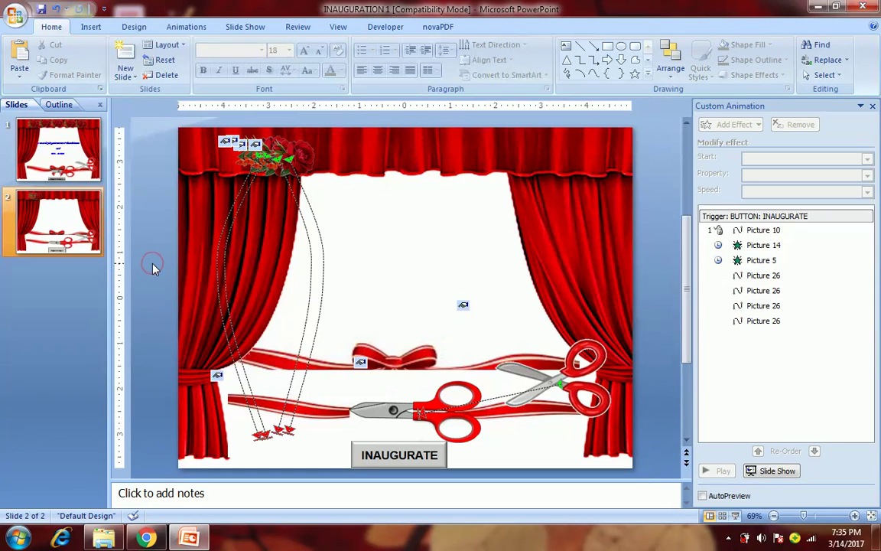
key("ctrl+v")
key("Right")
key("Right")
key("Right")
key("Right")
key("Right")
key("Right")
key("Right")
key("Right")
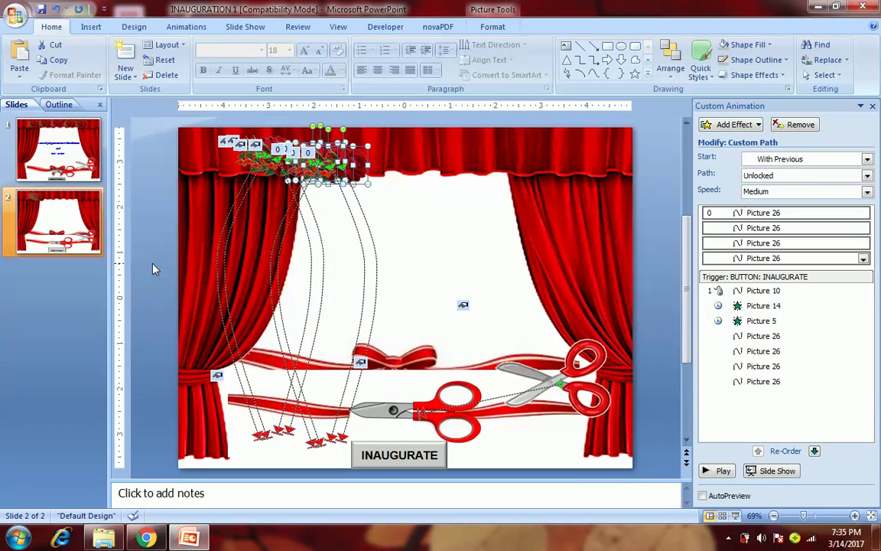
key("Right")
key("Right")
key("Right")
key("Right")
key("Right")
key("Right")
key("Right")
key("Right")
key("Right")
key("Right")
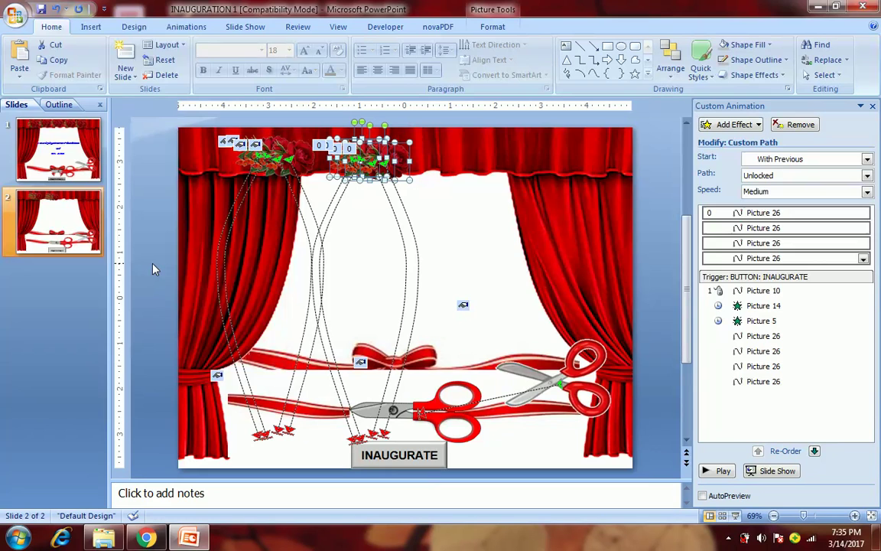
key("ctrl+v")
key("Right")
key("Right")
key("Right")
key("Right")
key("Right")
key("Right")
key("Right")
key("Right")
key("Right")
key("Right")
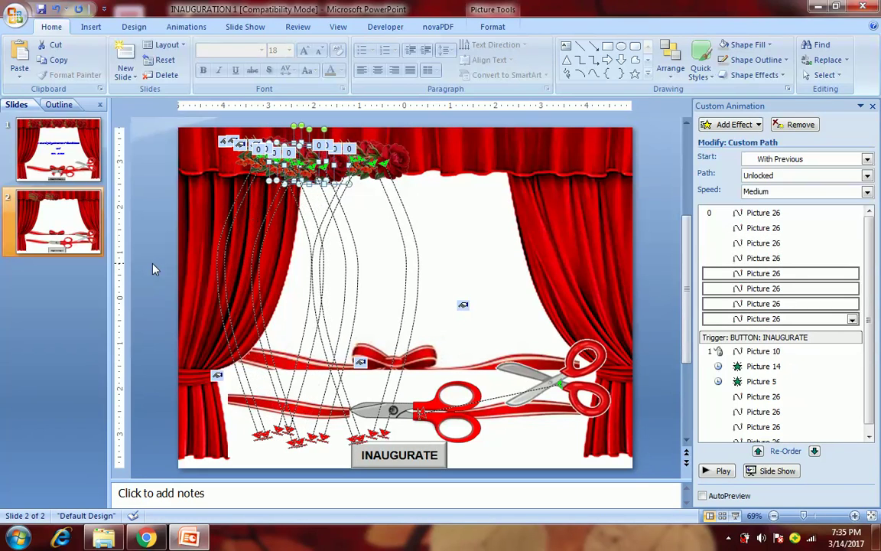
key("Right")
key("Right")
key("Right")
key("Right")
key("Right")
key("Right")
key("Right")
key("Right")
key("Right")
key("Right")
key("Right")
key("Right")
key("Right")
key("Right")
key("Right")
key("Right")
key("Right")
key("Right")
key("Right")
key("Right")
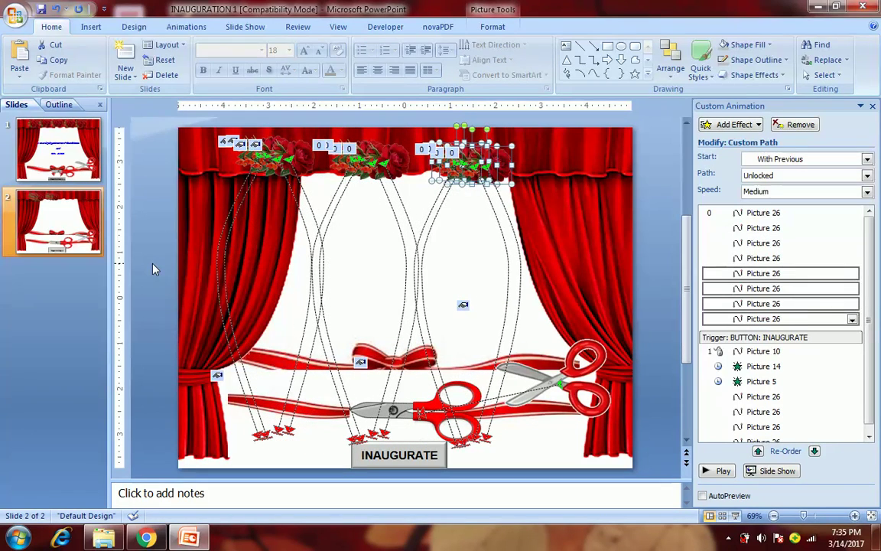
key("Right")
key("ctrl+v")
key("Right")
key("Right")
key("Right")
key("Right")
key("Right")
key("Right")
key("Right")
key("Right")
key("Right")
key("Right")
key("Right")
key("Right")
key("Right")
key("Right")
key("Right")
key("Right")
key("Right")
key("Right")
key("Right")
key("Right")
key("Right")
key("Right")
key("Right")
key("Right")
key("Right")
key("Right")
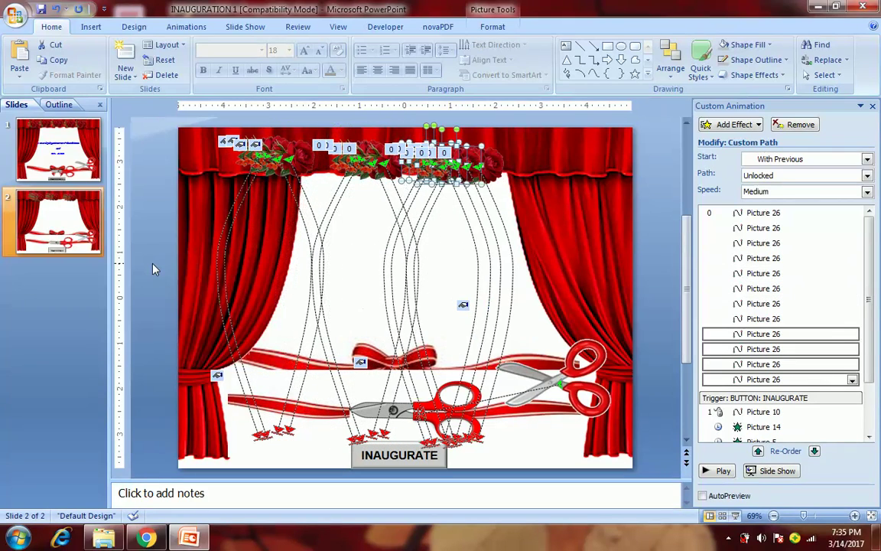
key("Right")
key("Right")
key("Right")
key("Right")
key("Right")
key("Right")
key("Right")
key("Right")
key("Right")
key("Right")
key("Right")
key("Right")
key("Right")
key("Right")
key("Right")
key("Right")
key("Right")
key("Right")
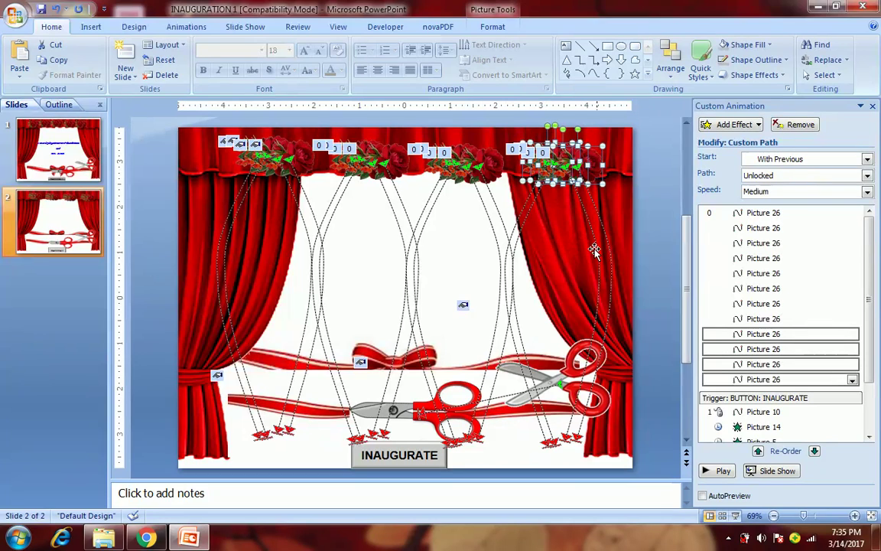
left_click(642, 260)
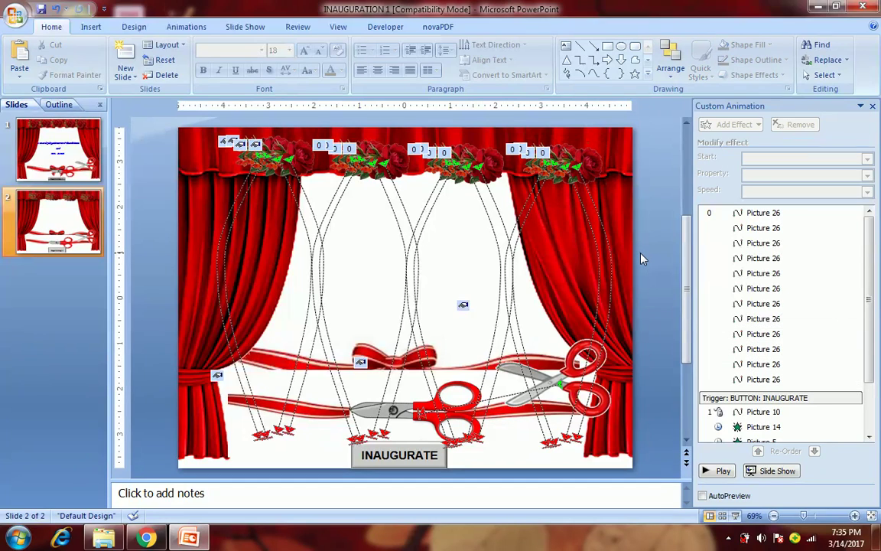
Move the twelve copied rose-path effects to the end of the INAUGURATE trigger sequence.
left_click(738, 214)
key("shift+Down")
key("shift+Down")
key("shift+Down")
key("shift+Down")
key("shift+Down")
key("shift+Down")
key("shift+Down")
key("shift+Down")
key("shift+Down")
key("shift+Down")
key("shift+Down")
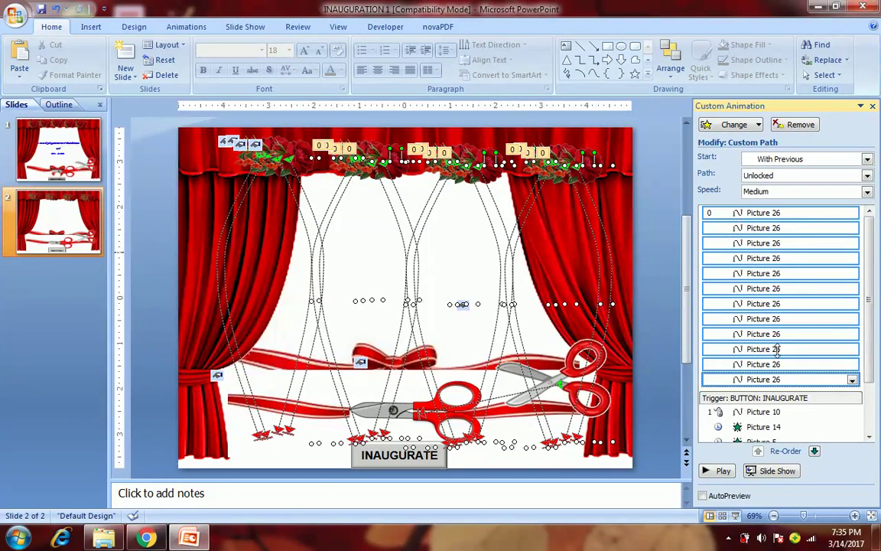
left_click(815, 452)
left_click(815, 452)
left_click(815, 452)
left_click(815, 452)
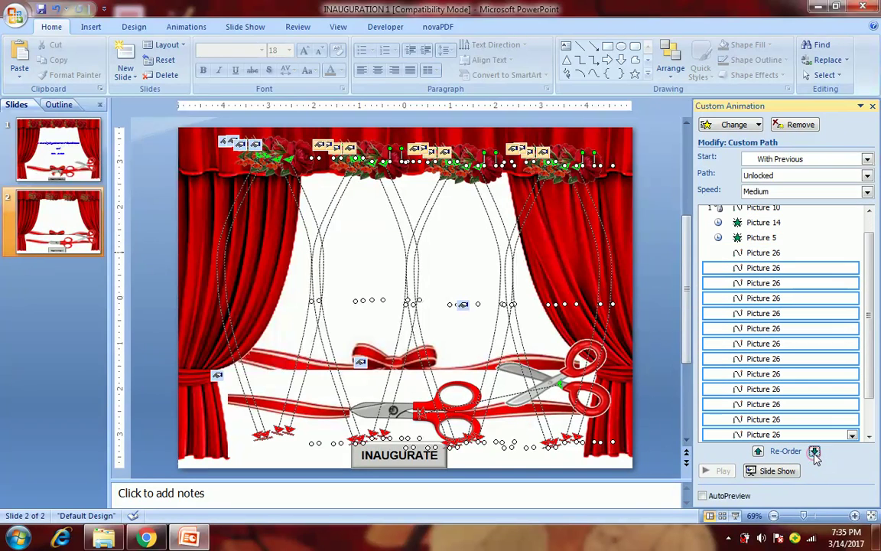
scroll(868, 373, "down", 2)
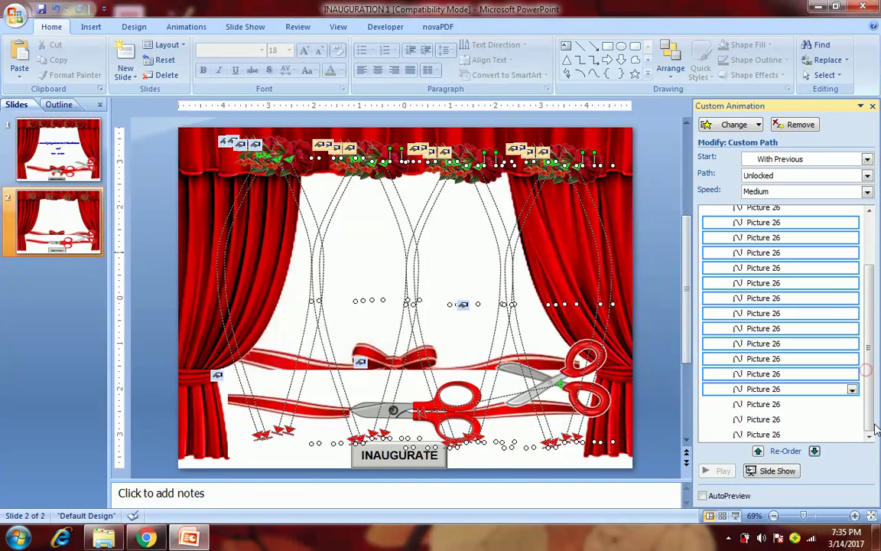
left_click(814, 452)
left_click(815, 452)
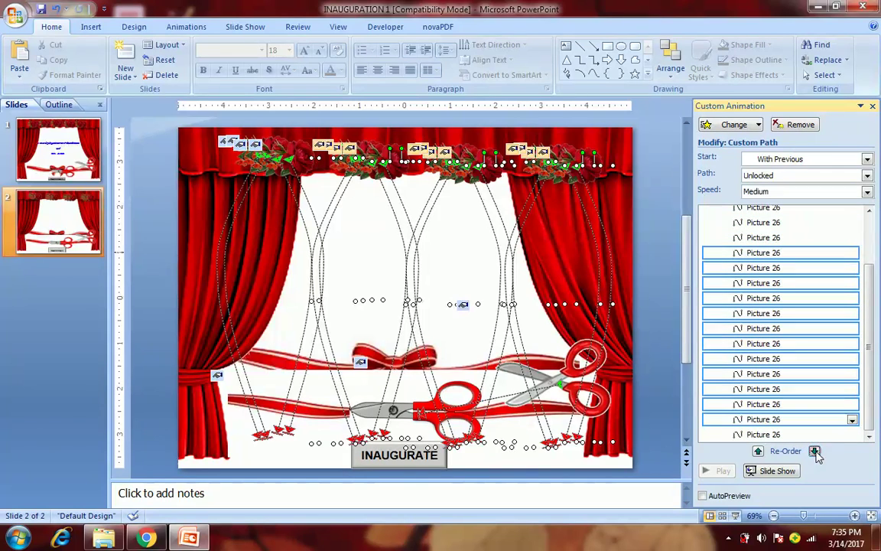
left_click(815, 452)
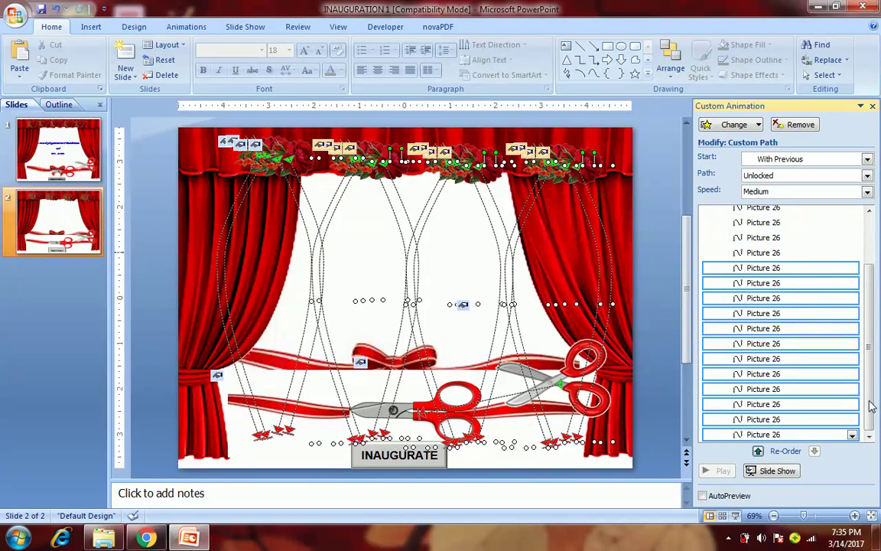
scroll(781, 365, "up", 5)
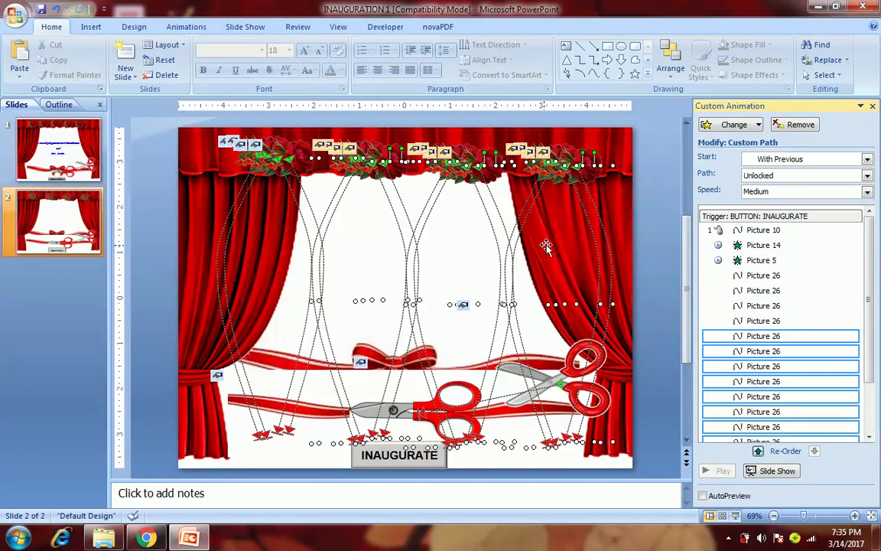
left_click(641, 260)
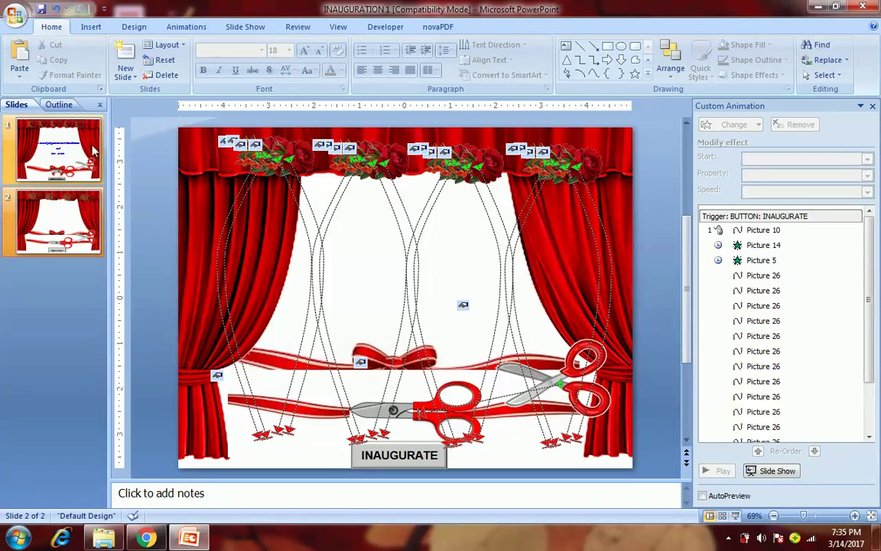
Copy the inauguration title text box from slide 1 onto slide 2.
left_click(61, 142)
left_click(322, 251)
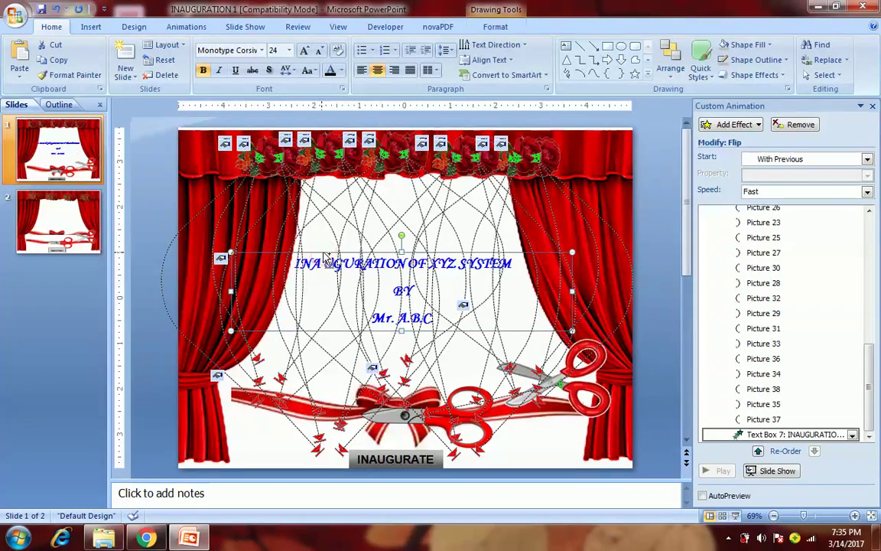
left_click(61, 185)
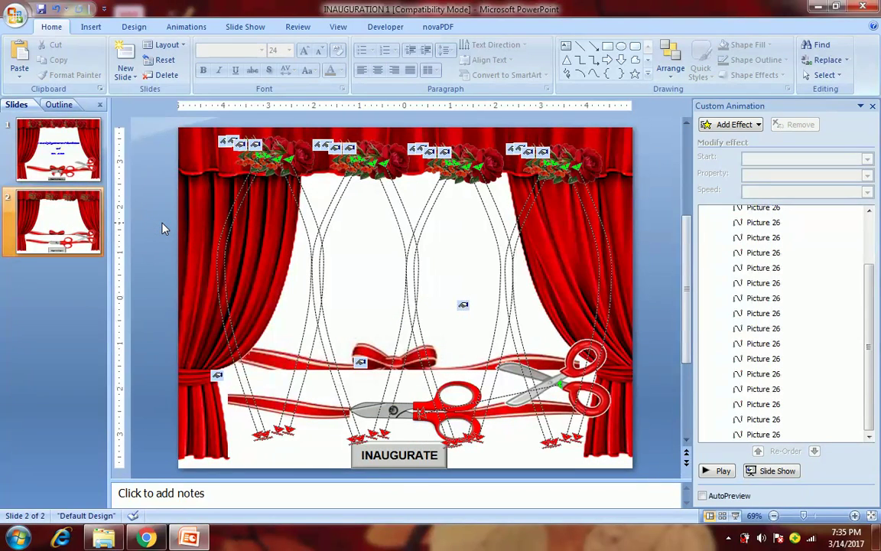
key("ctrl+z")
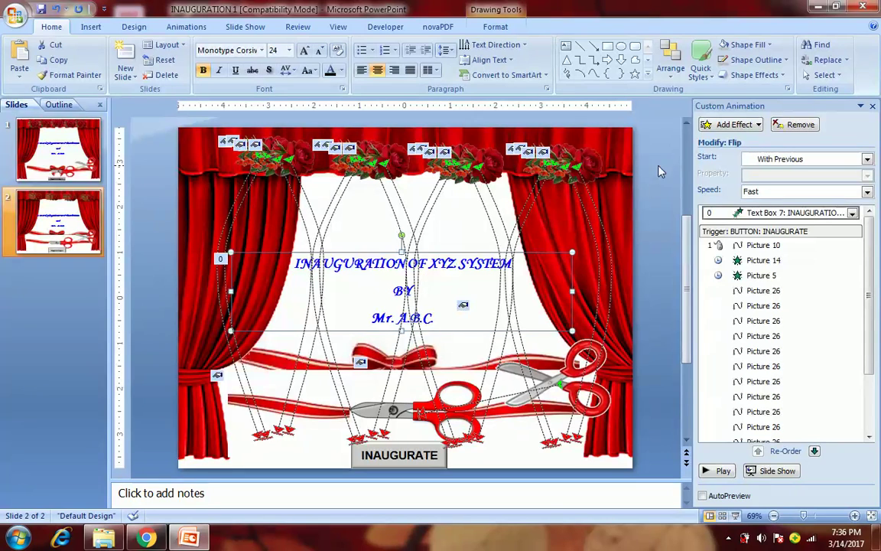
Move the title's Flip effect down into the INAUGURATE trigger sequence with Re-Order.
left_click(743, 127)
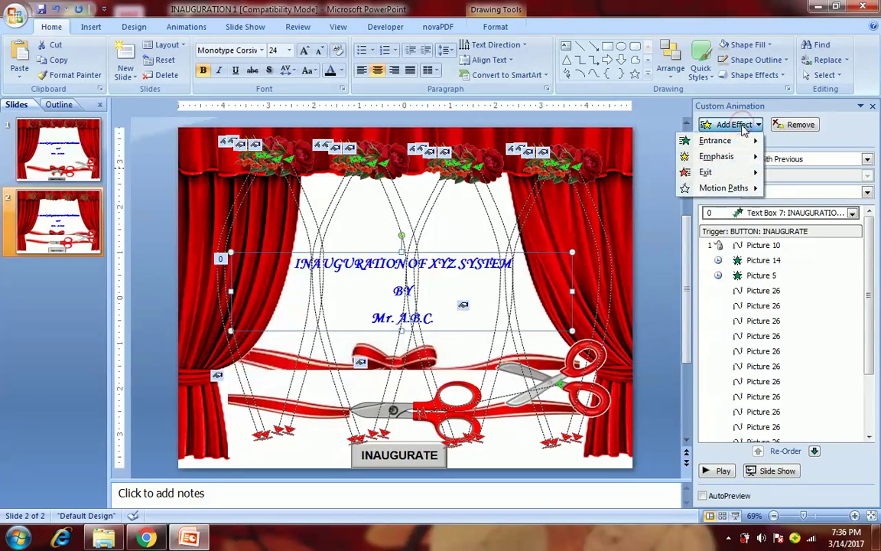
mouse_move(743, 143)
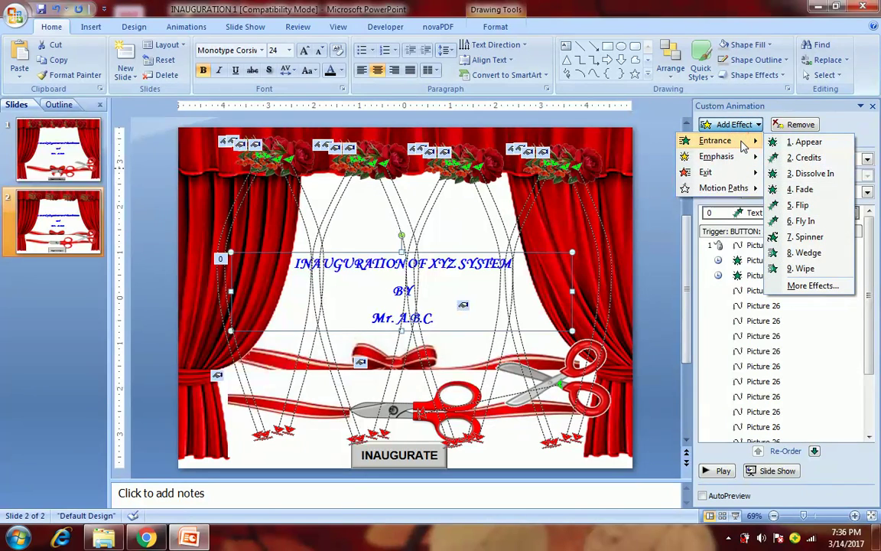
left_click(669, 241)
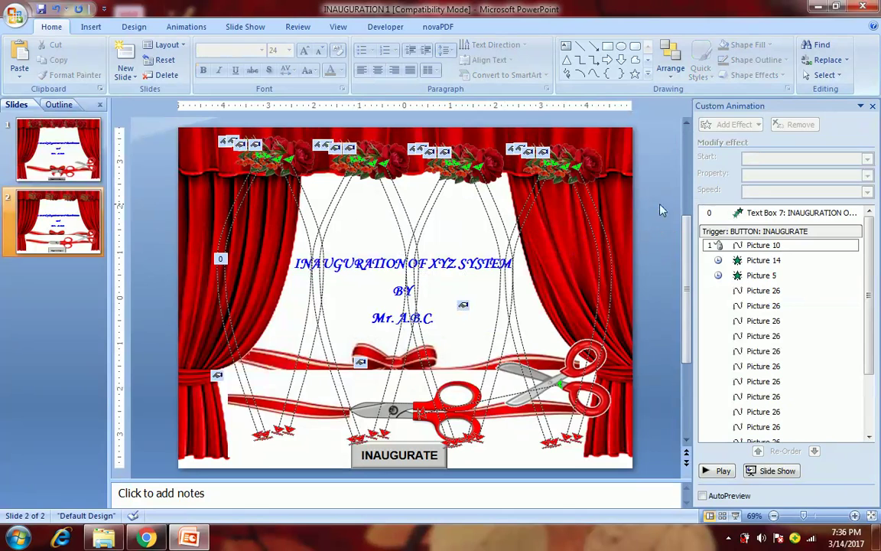
left_click(749, 215)
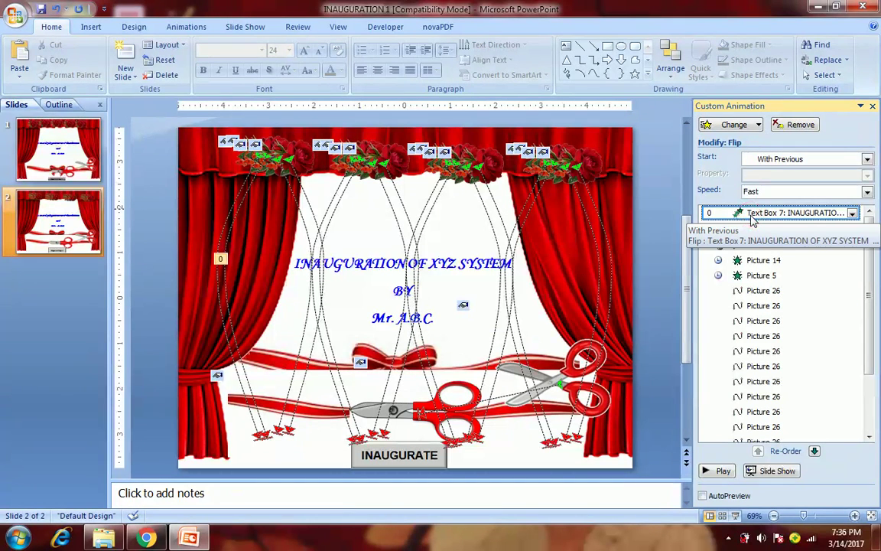
left_click(815, 450)
left_click(814, 450)
left_click(815, 450)
left_click(815, 450)
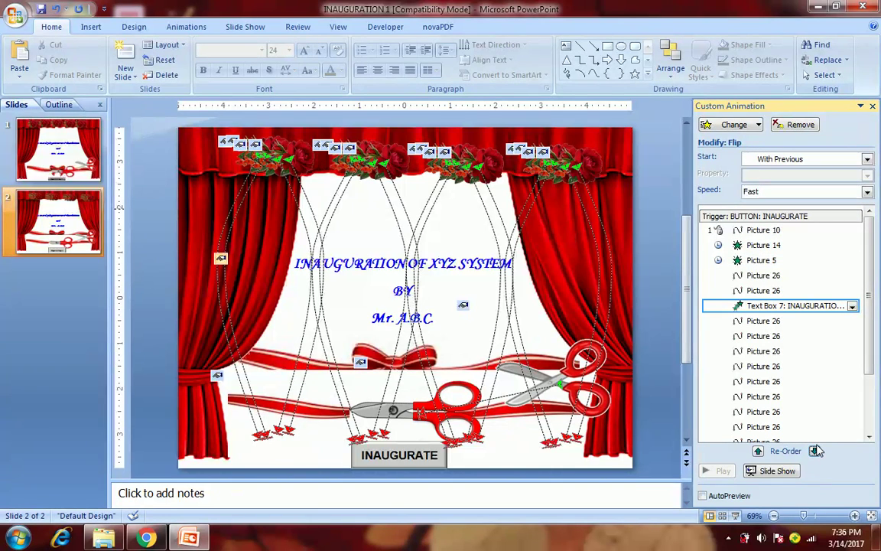
left_click(815, 450)
left_click(814, 451)
left_click(815, 451)
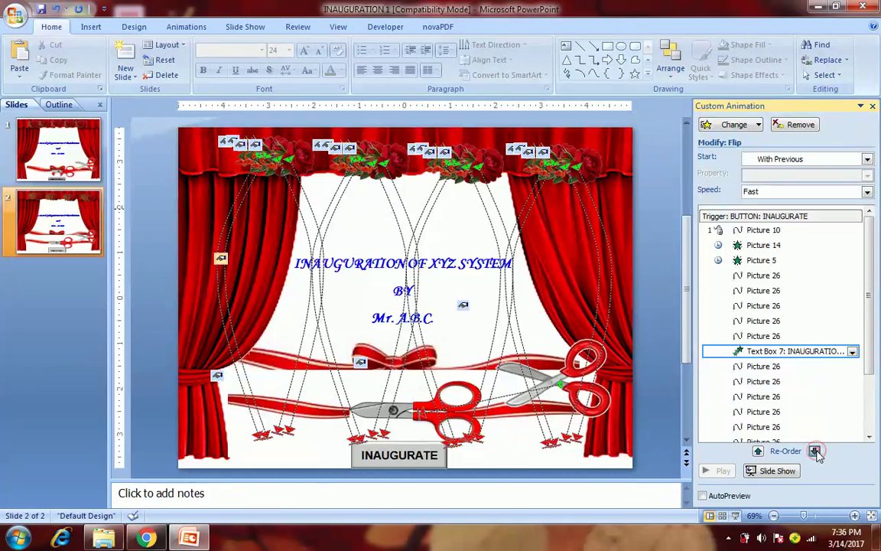
left_click(815, 450)
Drag the Flip effect to the bottom of the list, after all rose paths.
left_click(869, 363)
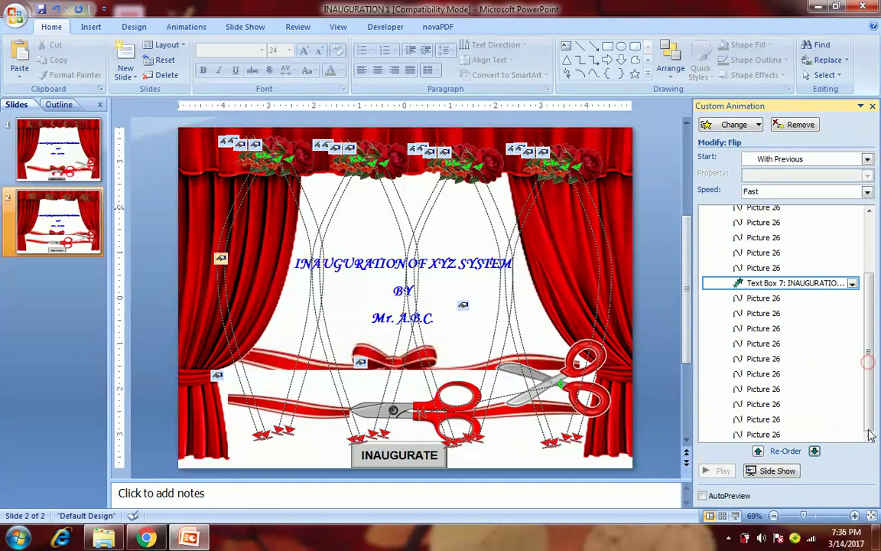
left_click_drag(806, 286, 812, 442)
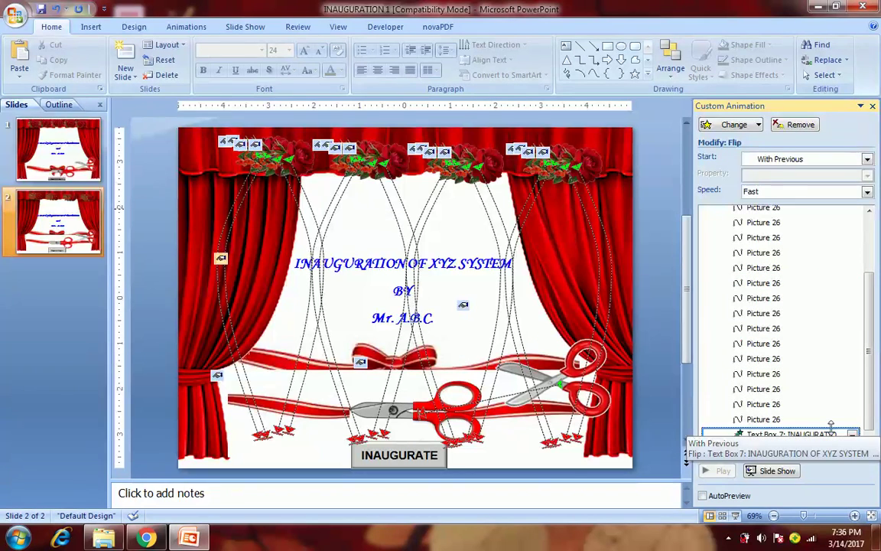
left_click_drag(870, 398, 872, 344)
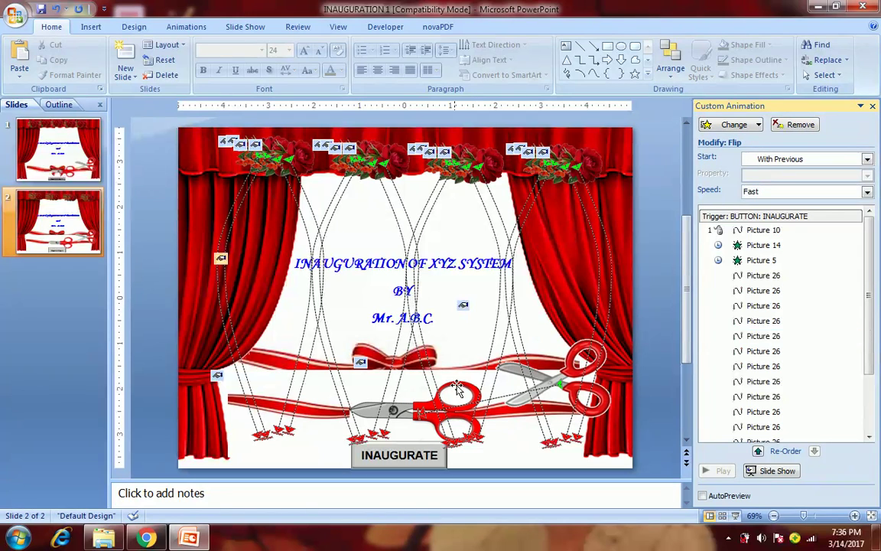
Give Picture 5's Appear effect the Applause sound and confirm the effect options.
left_click(355, 383)
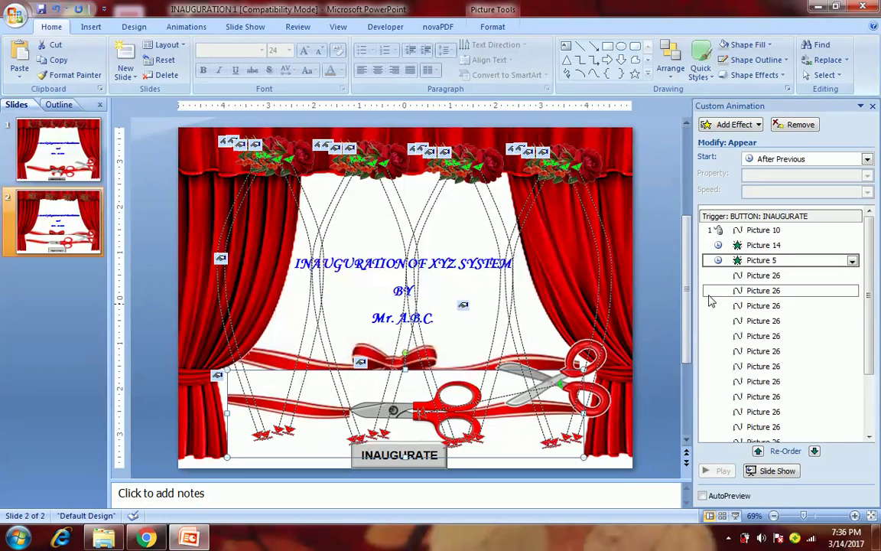
left_click(755, 261)
double_click(756, 264)
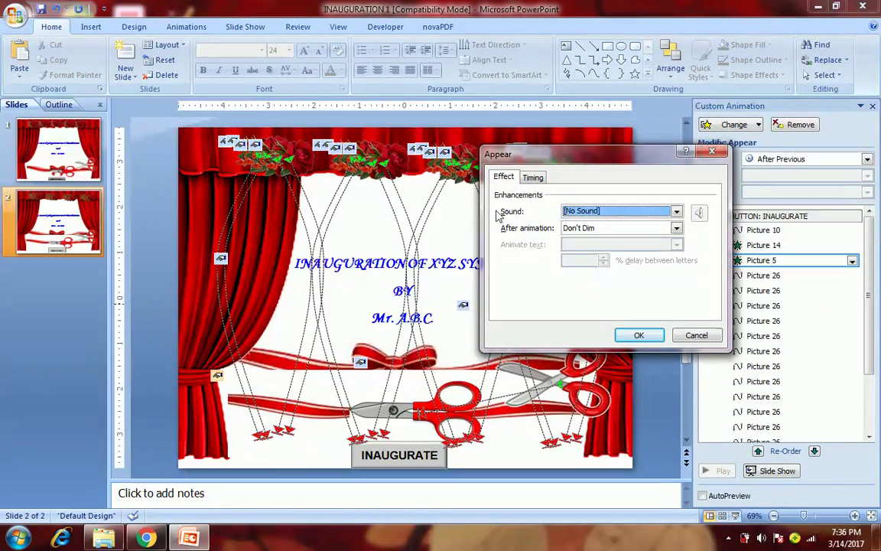
left_click(676, 213)
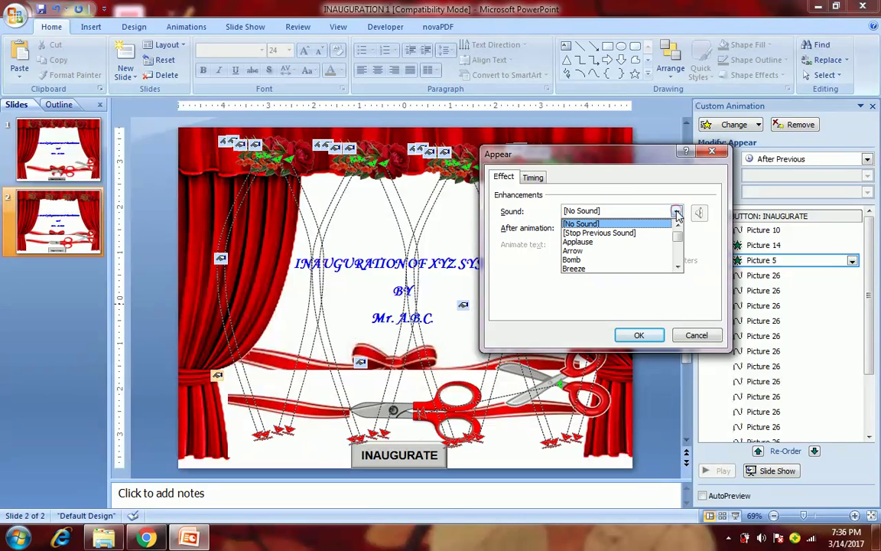
left_click(606, 242)
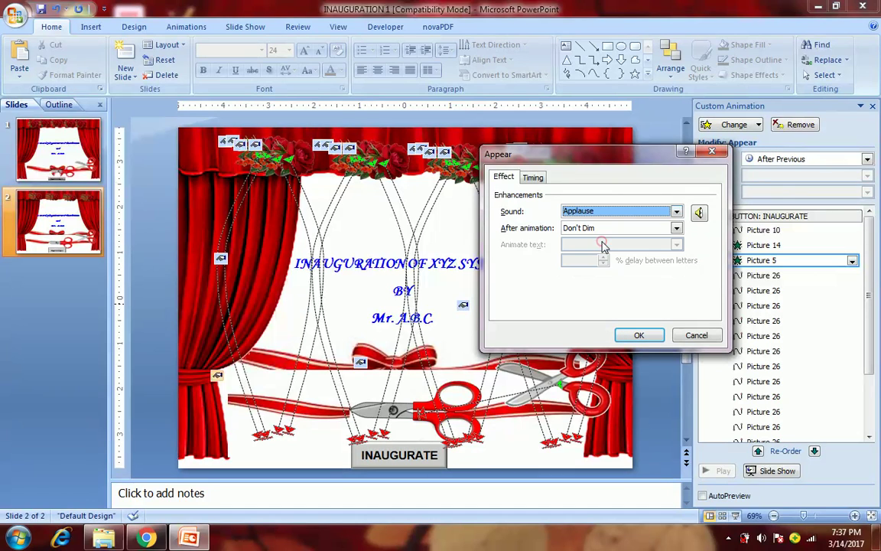
left_click(640, 335)
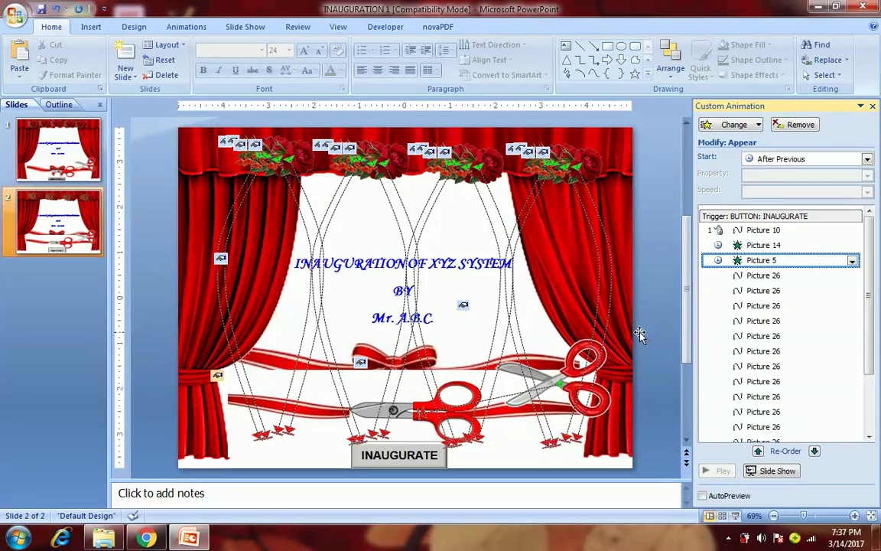
scroll(874, 309, "down", 5)
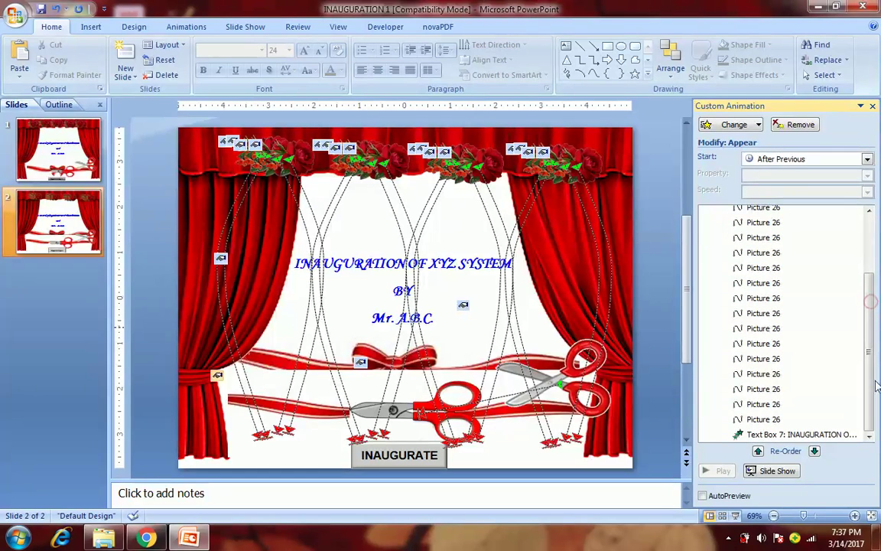
scroll(877, 295, "up", 5)
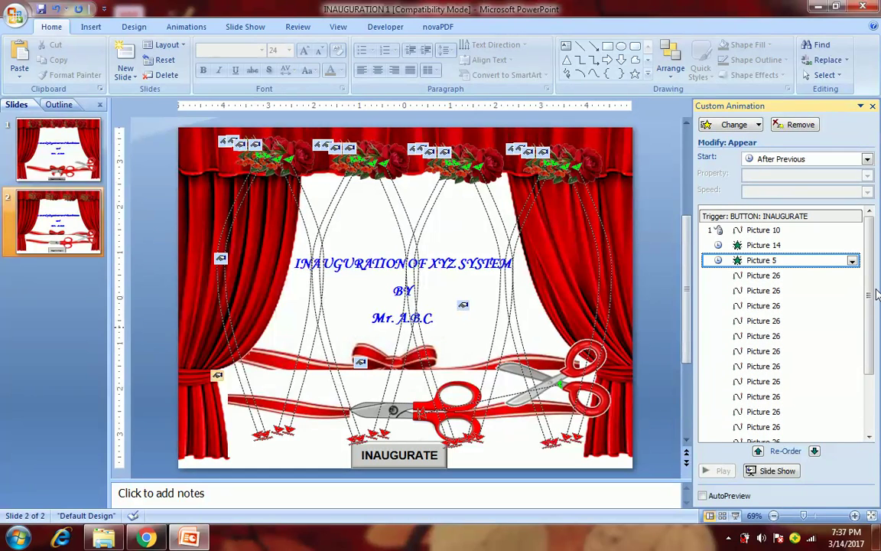
left_click(661, 250)
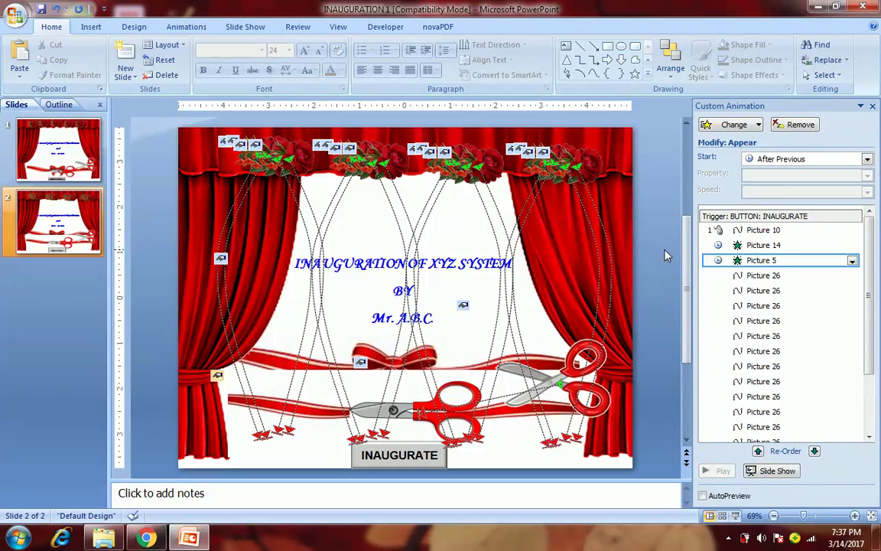
Pick Picture 4 in the Selection Pane, nudge it down behind the cut ribbon, and close the pane.
left_click(373, 358)
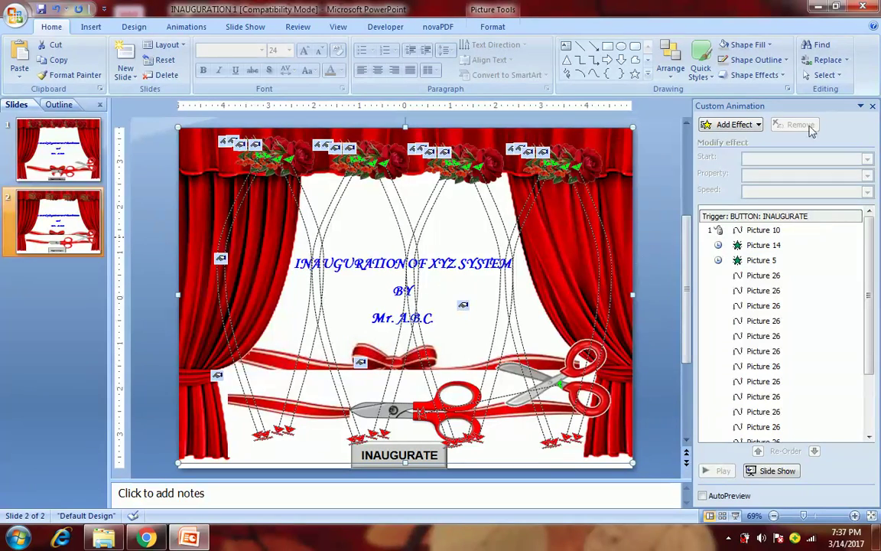
left_click(823, 75)
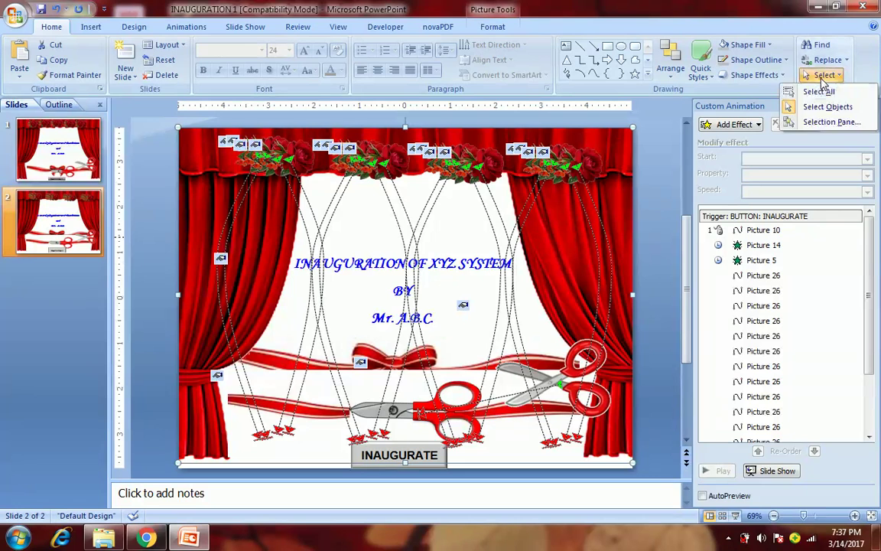
left_click(826, 121)
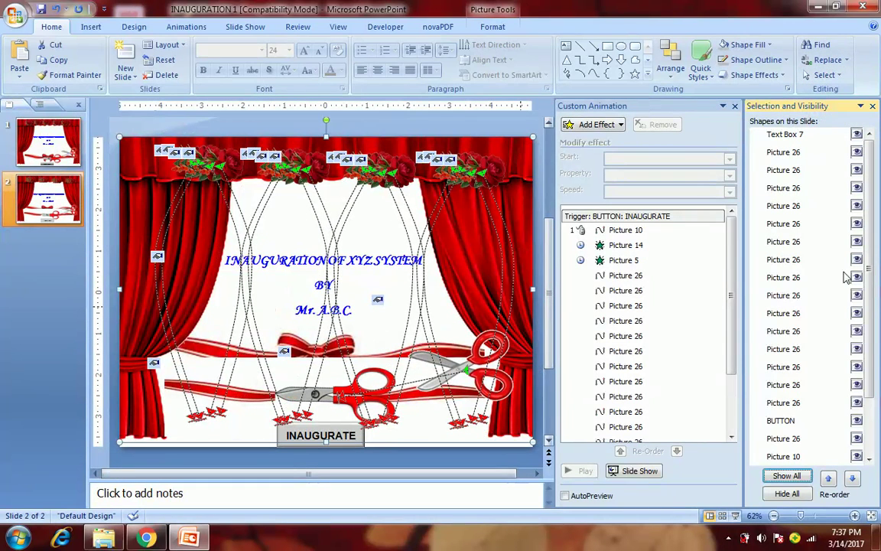
scroll(869, 268, "down", 2)
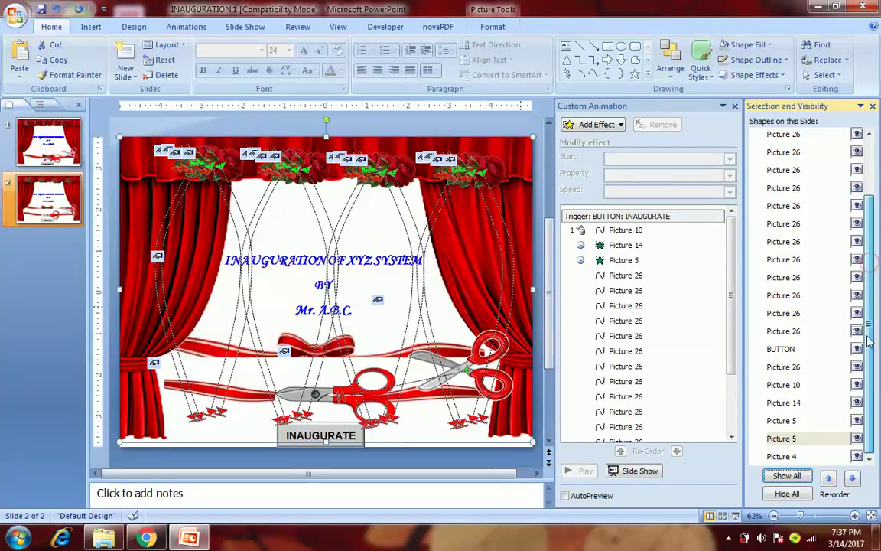
left_click(800, 457)
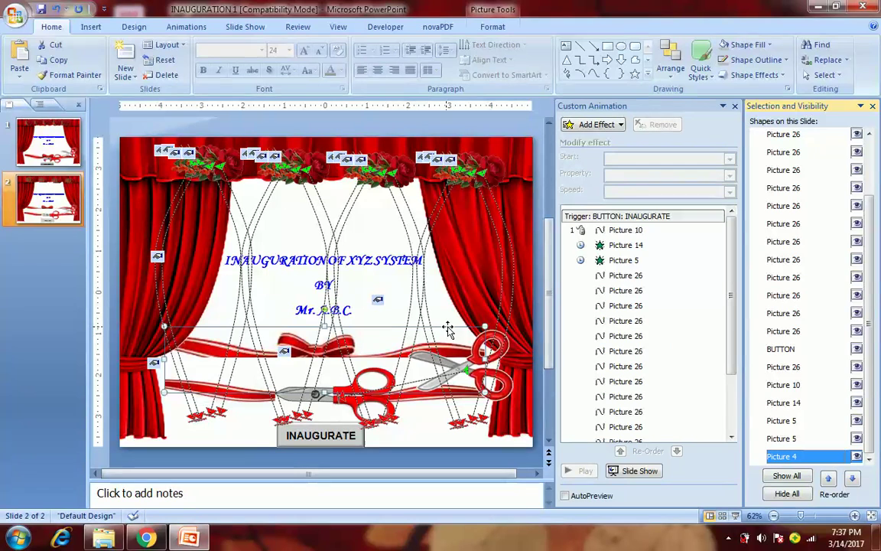
key("Down")
key("Down")
key("Down")
key("Down")
key("Down")
key("Down")
key("Down")
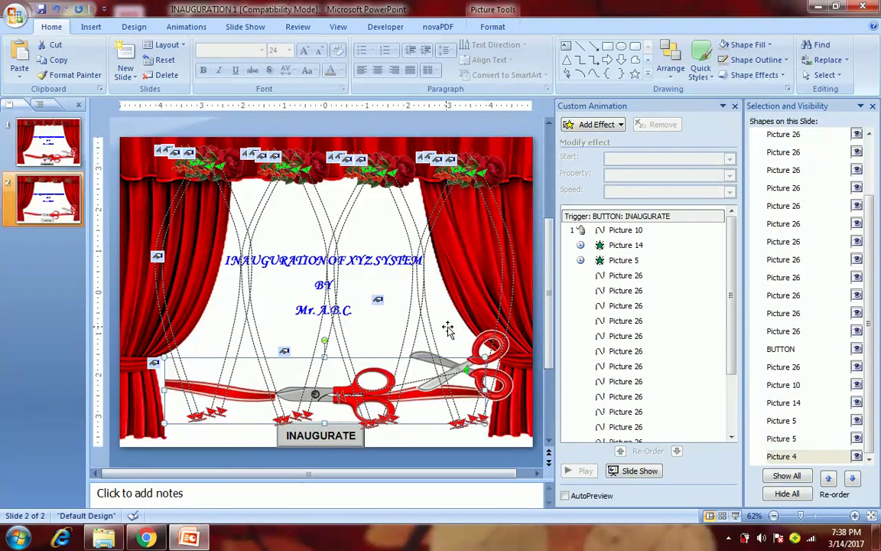
left_click(872, 107)
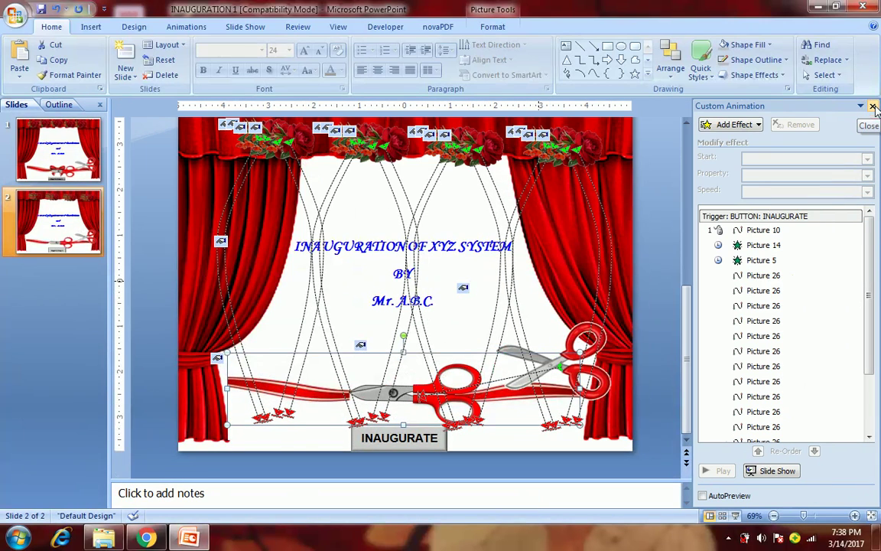
Close the Custom Animation pane and start the slide show from slide 2.
left_click(872, 107)
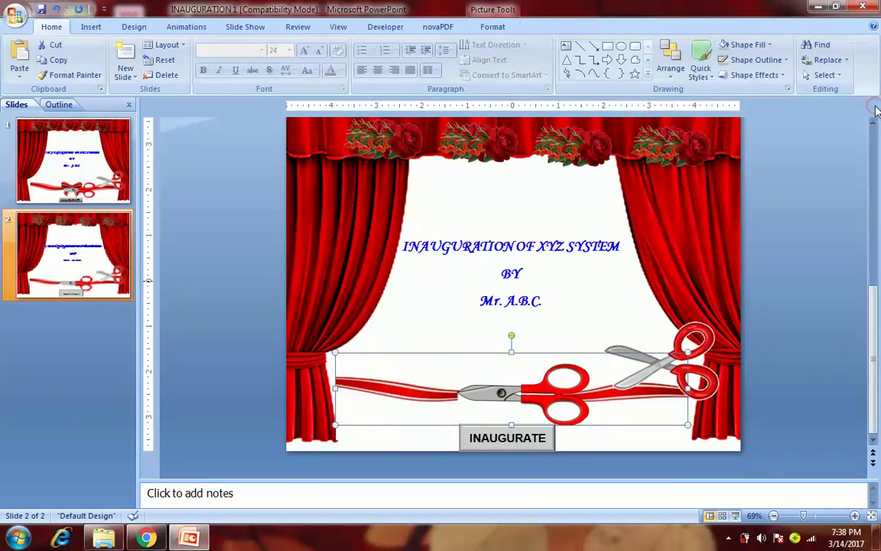
right_click(829, 195)
left_click(816, 162)
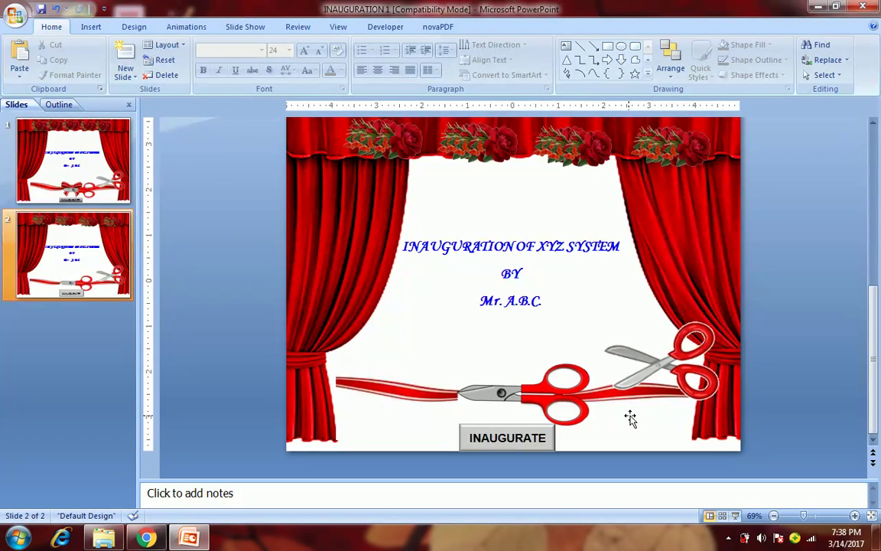
left_click(736, 516)
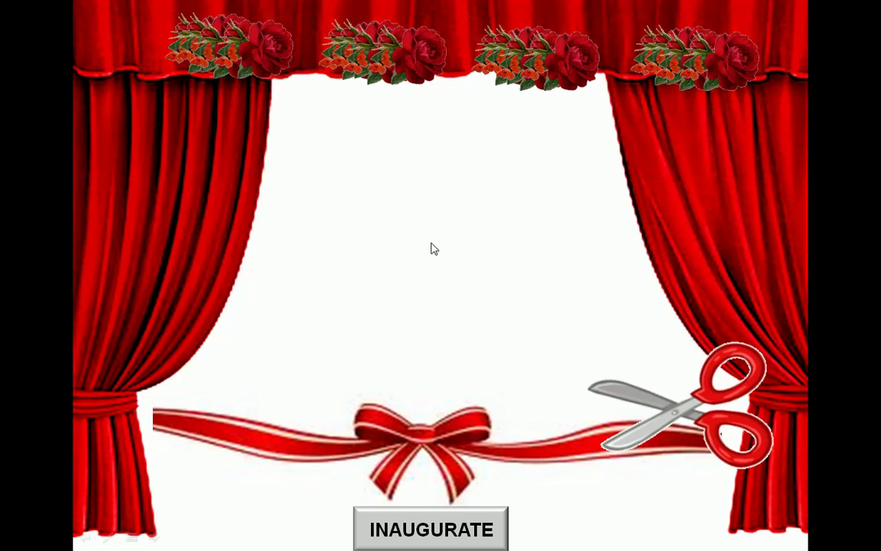
Play the INAUGURATE ribbon-cutting sequence in the show, then exit with Esc.
left_click(427, 533)
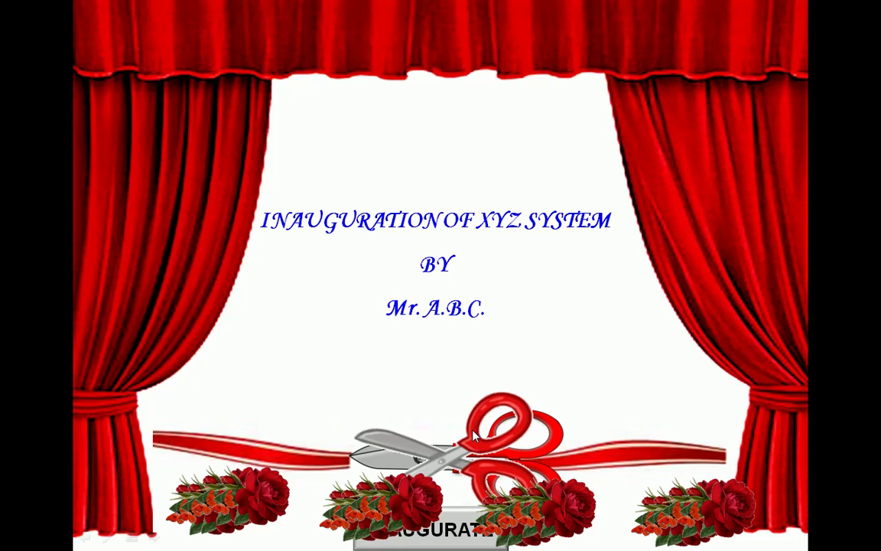
key("Escape")
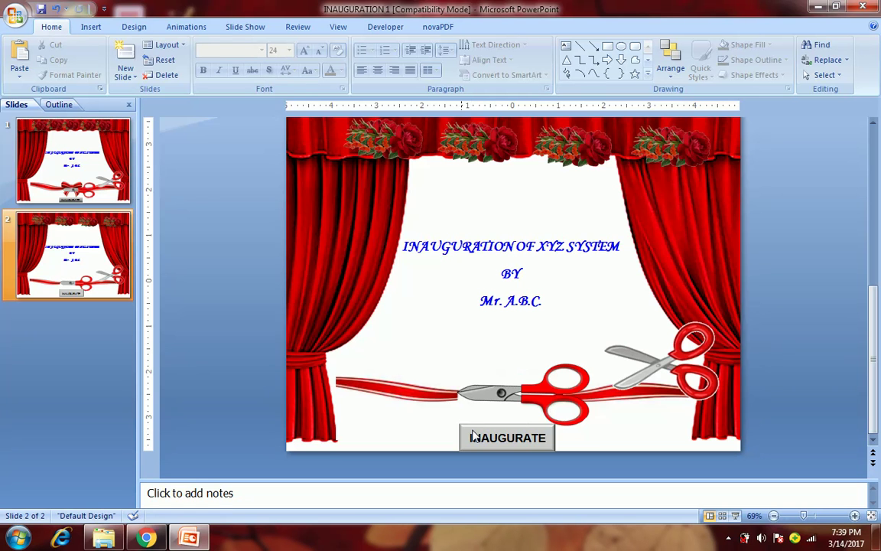
Give the right-hand scissors (Picture 10) a Disappear exit effect in Custom Animation.
left_click(186, 27)
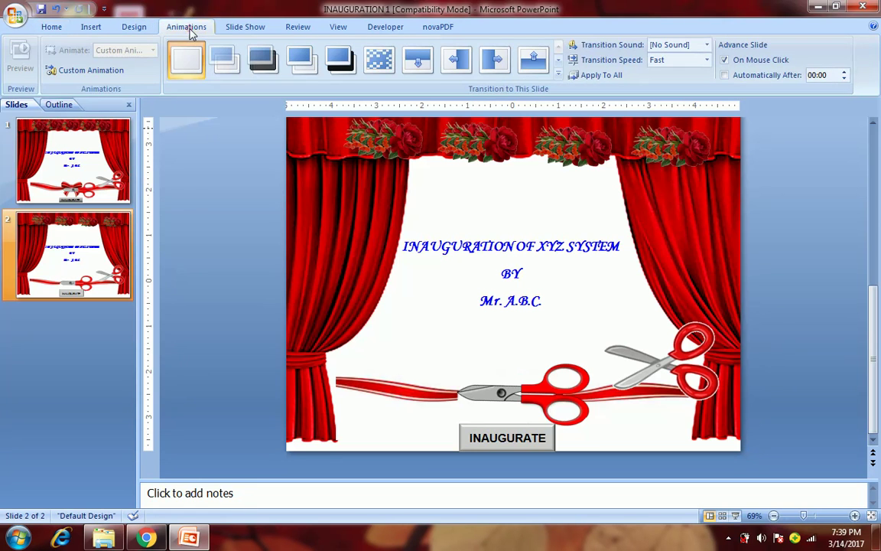
left_click(115, 70)
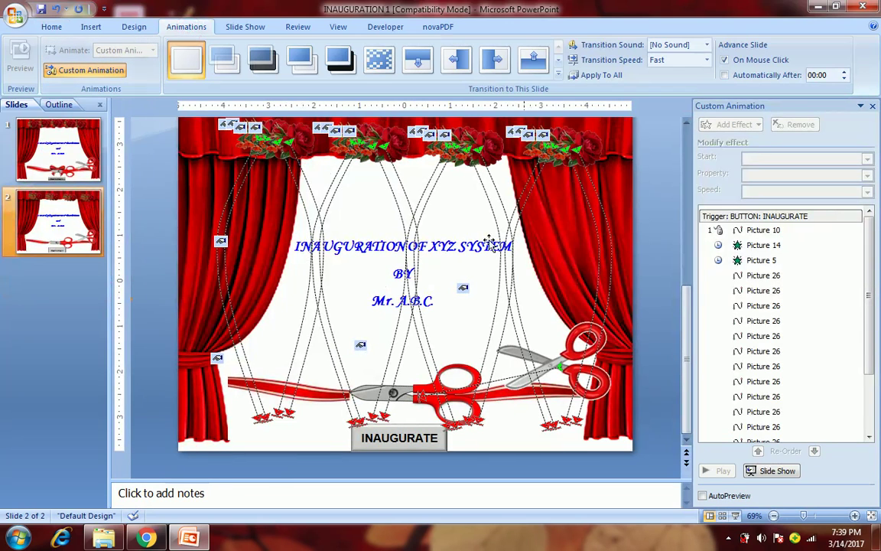
left_click(579, 342)
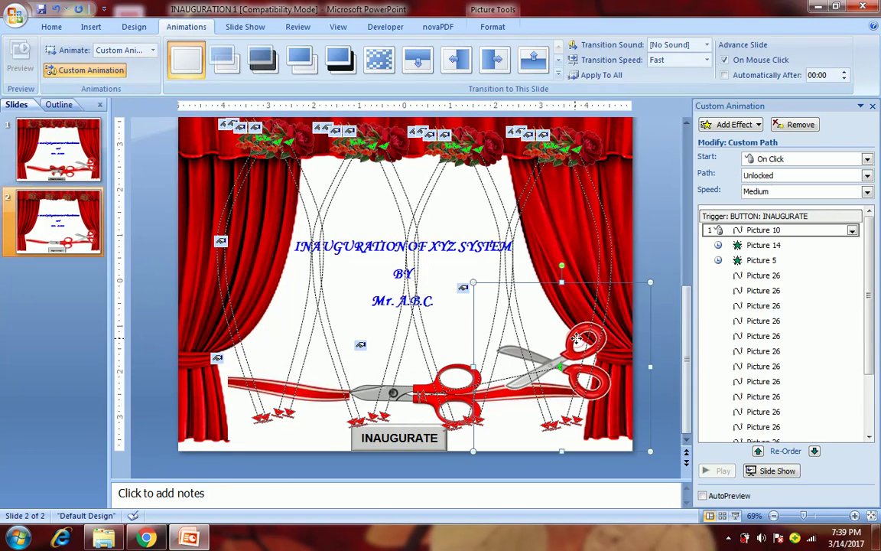
left_click(738, 124)
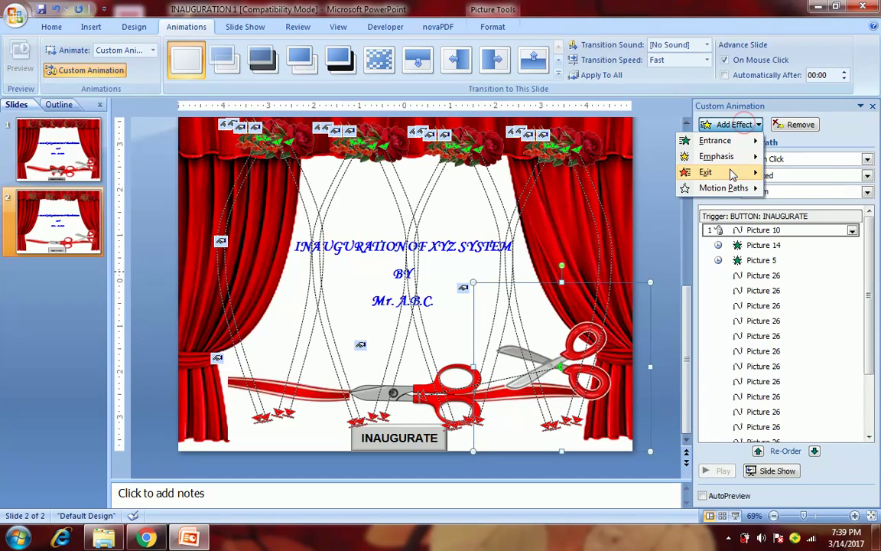
mouse_move(731, 176)
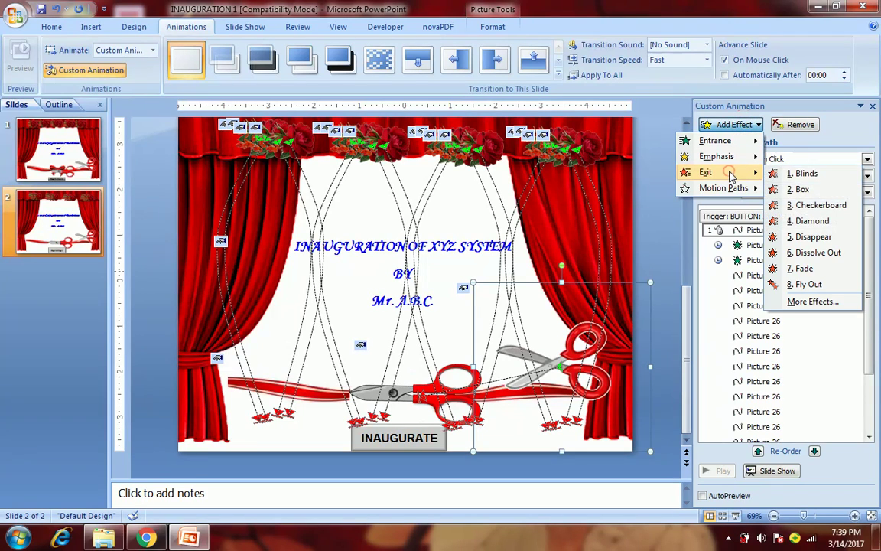
left_click(815, 238)
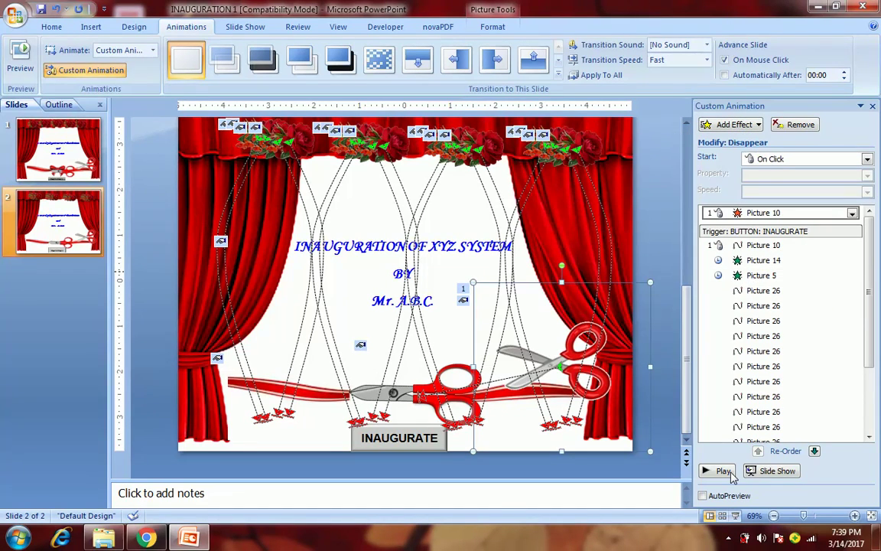
Move the Disappear below Picture 14, set it to After Previous, and launch the slide show.
left_click(814, 452)
left_click(815, 452)
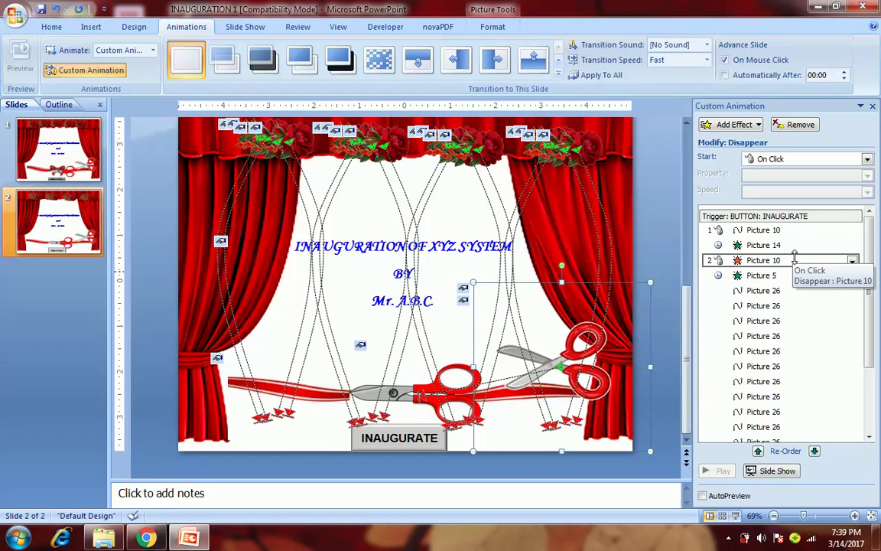
left_click(761, 246)
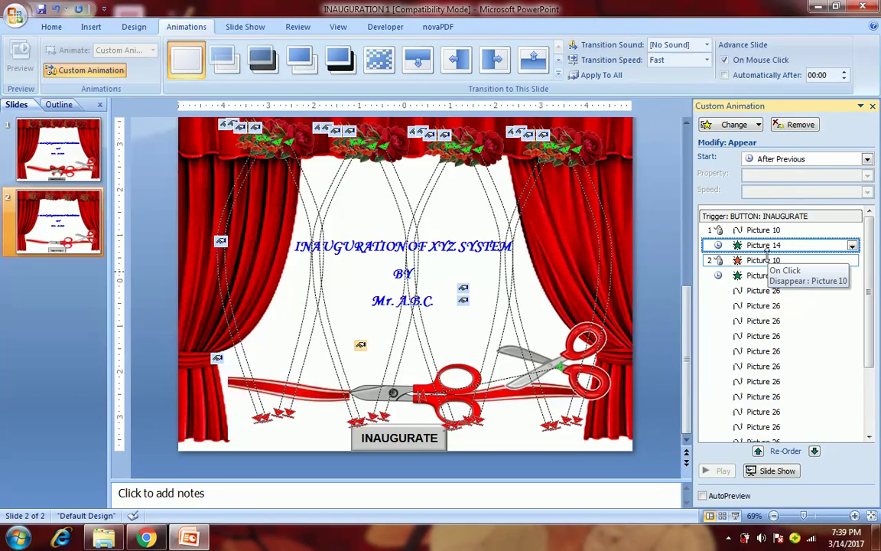
left_click(766, 260)
left_click(780, 158)
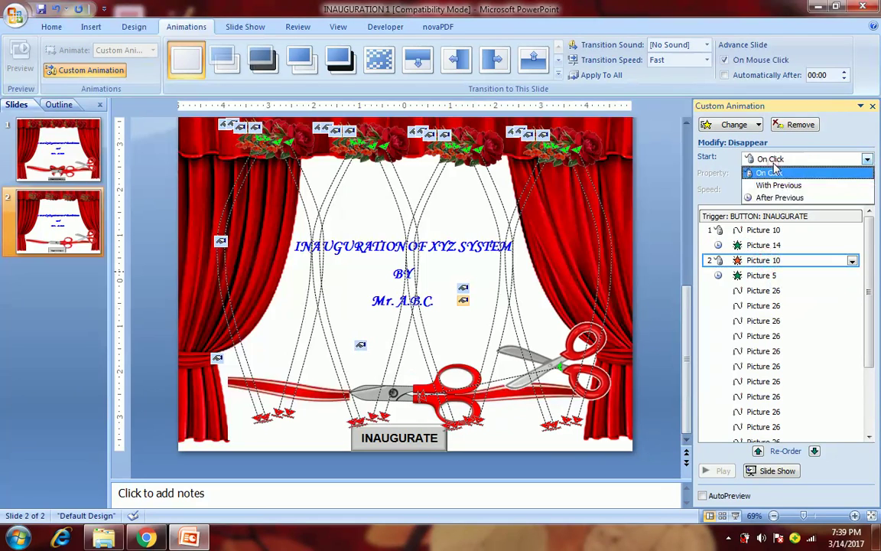
left_click(779, 197)
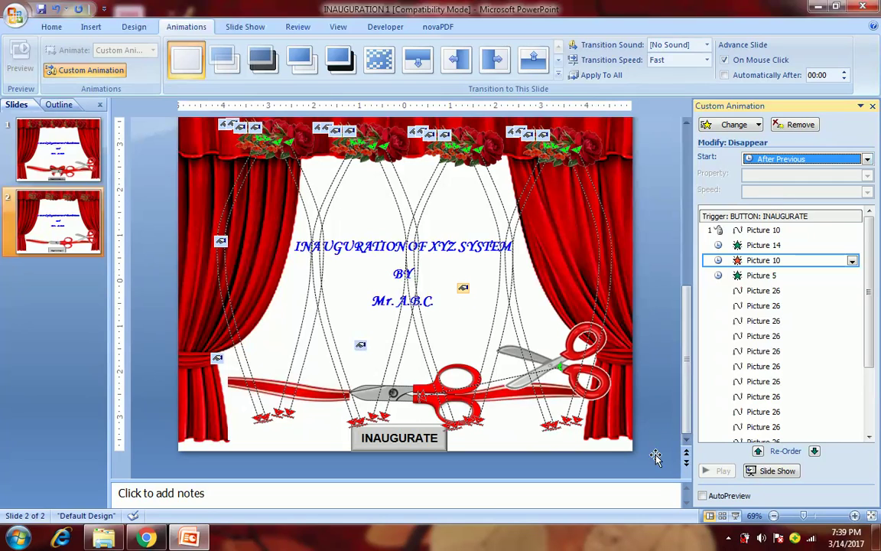
left_click(735, 516)
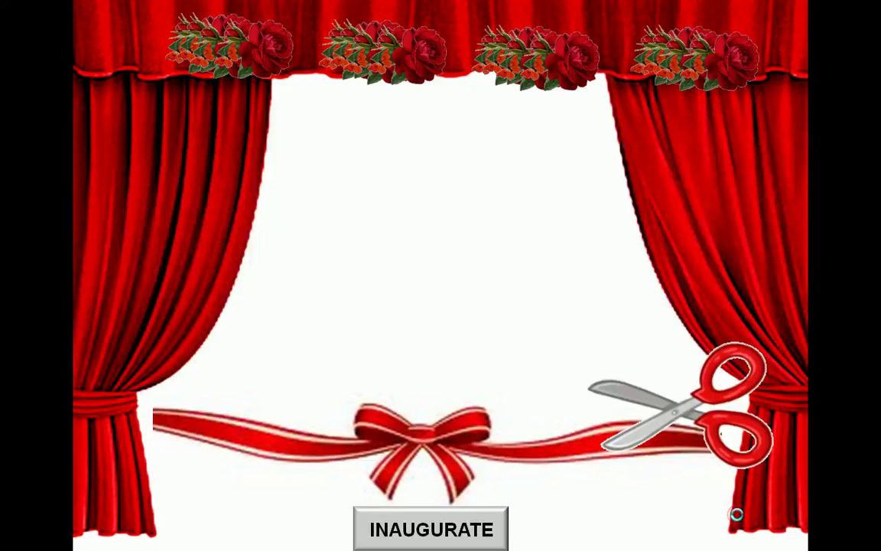
Replay the INAUGURATE sequence to check the scissors vanish after the cut, then press Esc.
left_click(463, 540)
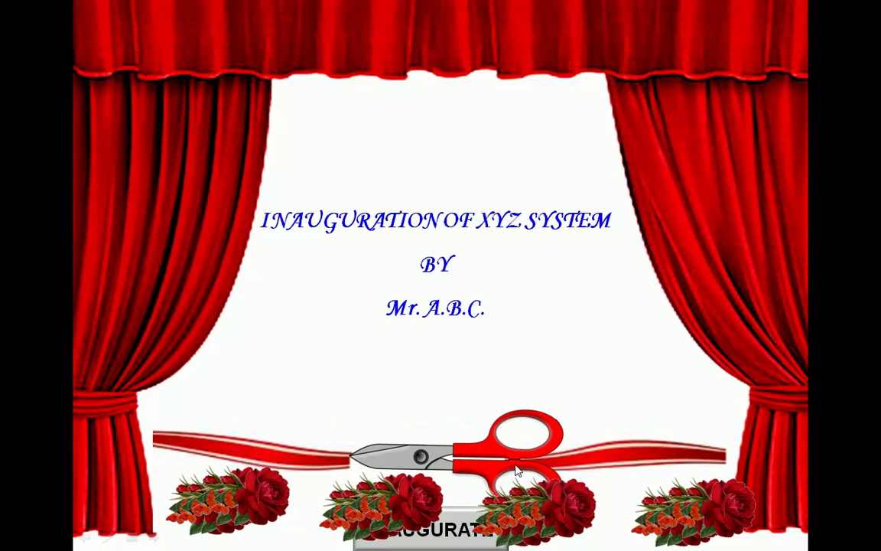
key("Escape")
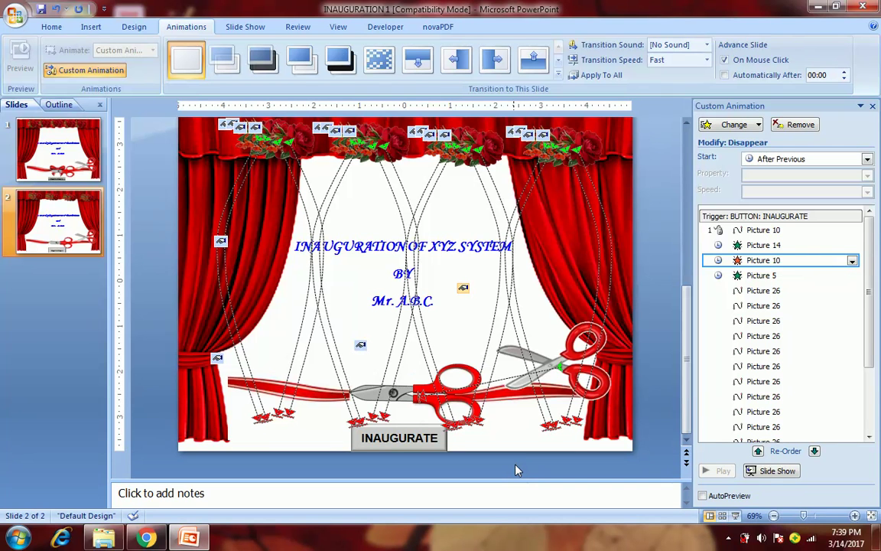
Add a Disappear exit effect to the large scissors picture.
left_click(452, 375)
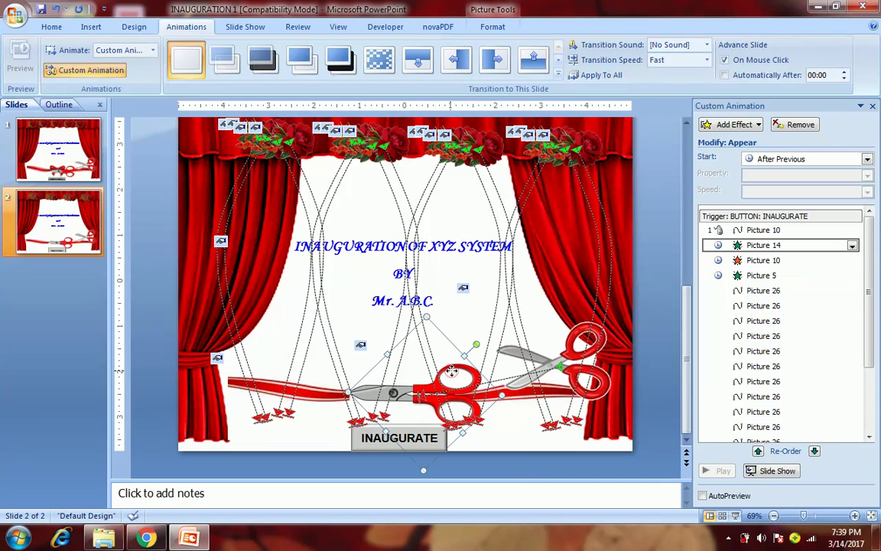
left_click(733, 124)
mouse_move(704, 173)
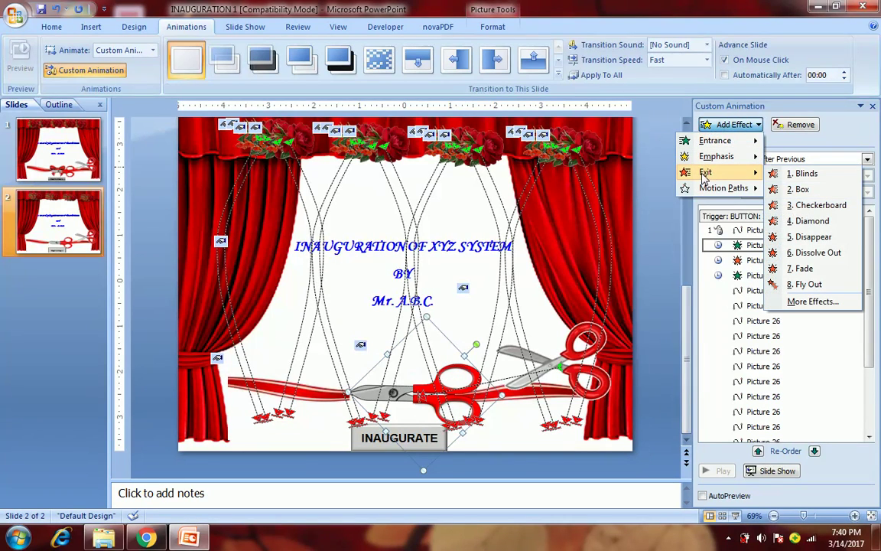
left_click(814, 239)
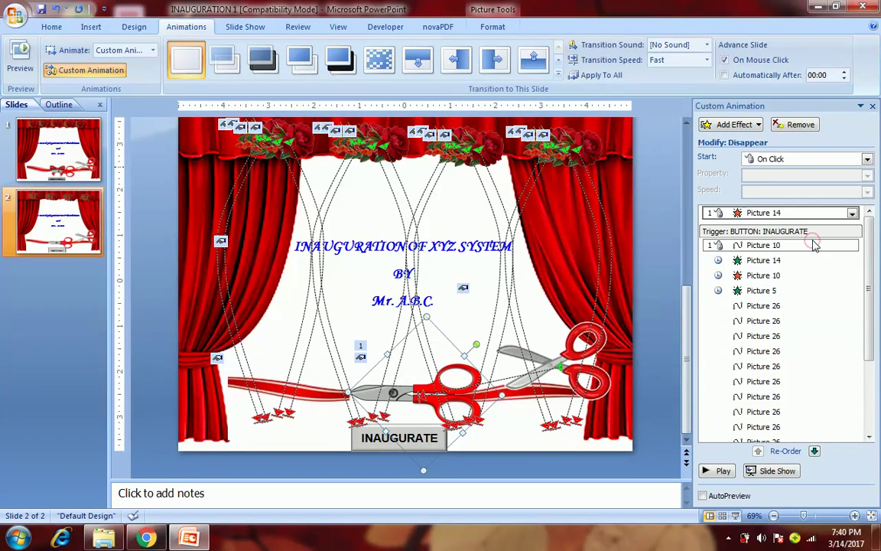
Re-order the Disappear four places down below Picture 5, set After Previous, and start the show.
left_click(816, 451)
left_click(815, 451)
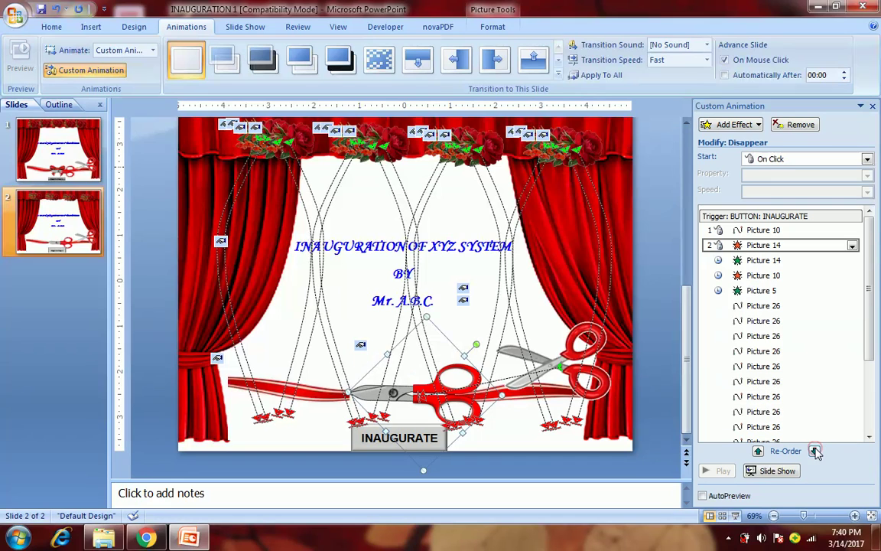
left_click(815, 451)
left_click(815, 451)
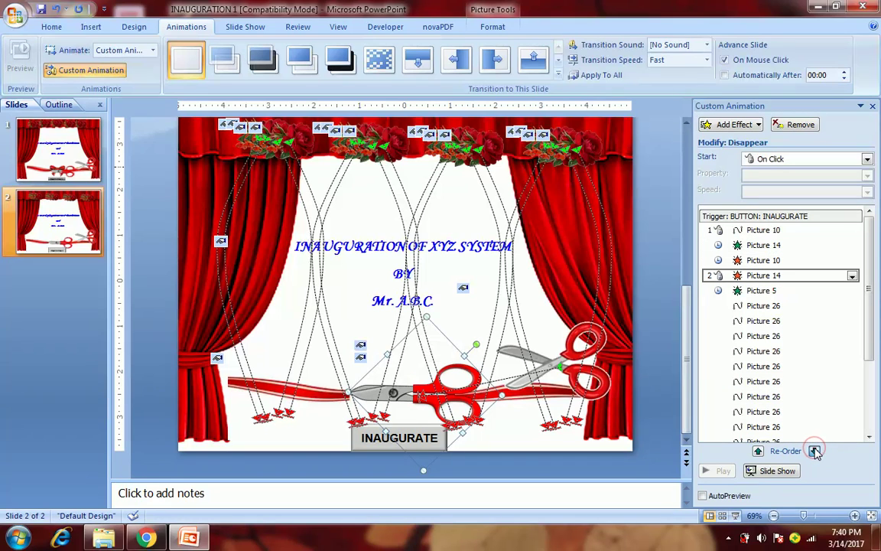
left_click(816, 451)
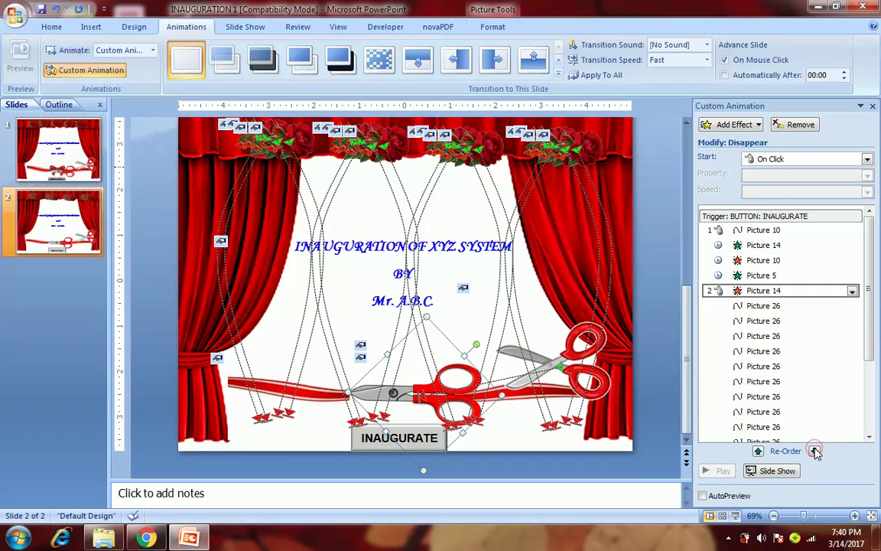
left_click(780, 160)
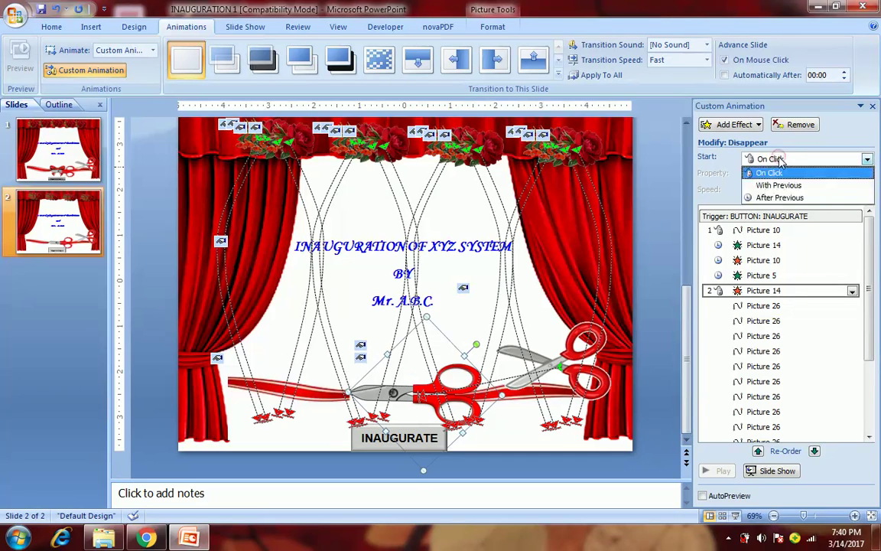
left_click(781, 196)
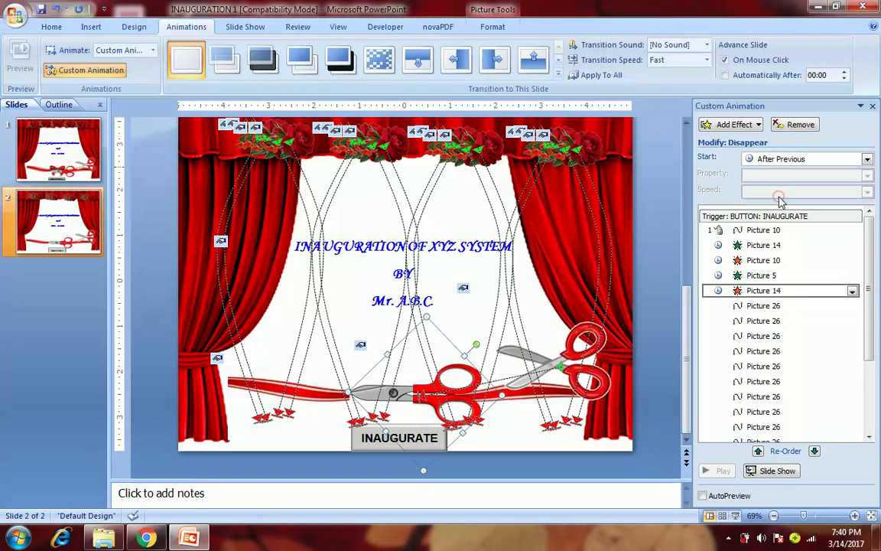
left_click(734, 517)
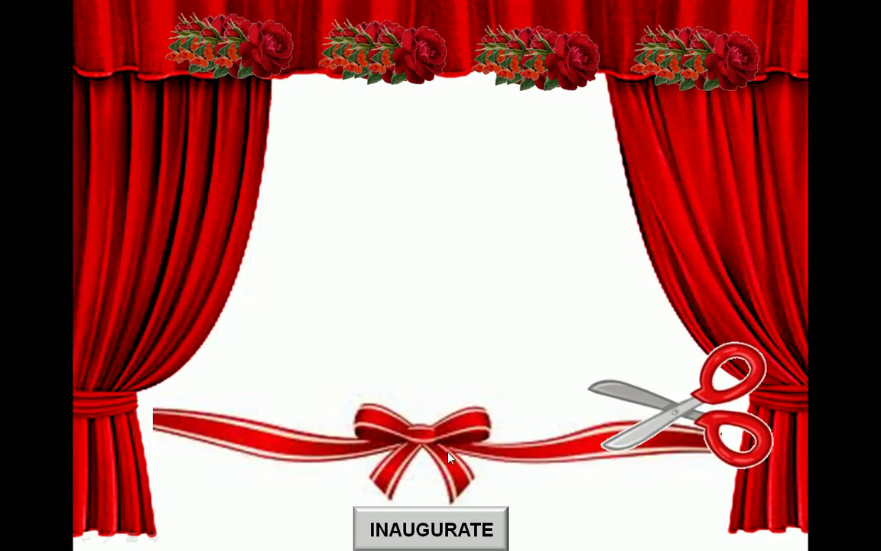
left_click(427, 526)
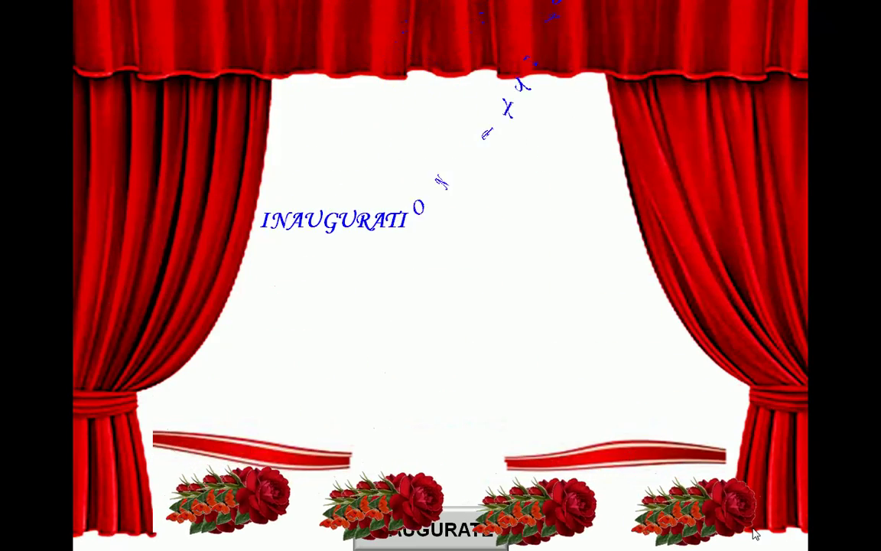
key("Escape")
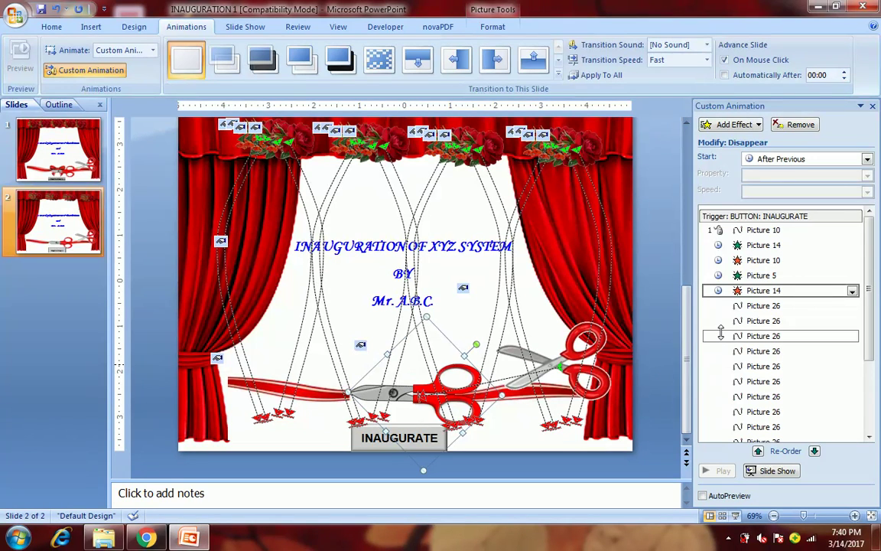
Try a 0.5-second delay on the scissors' Disappear timing, then leave it at 0.
left_click(752, 291)
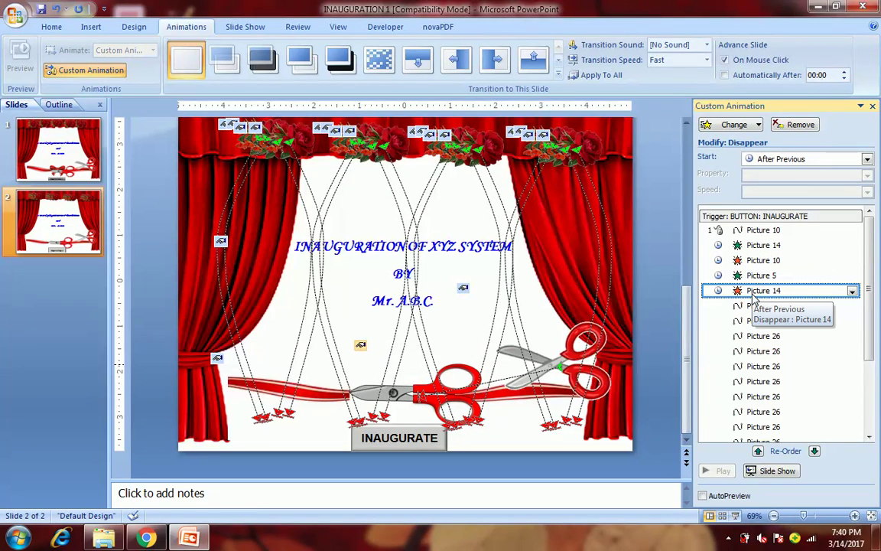
double_click(752, 292)
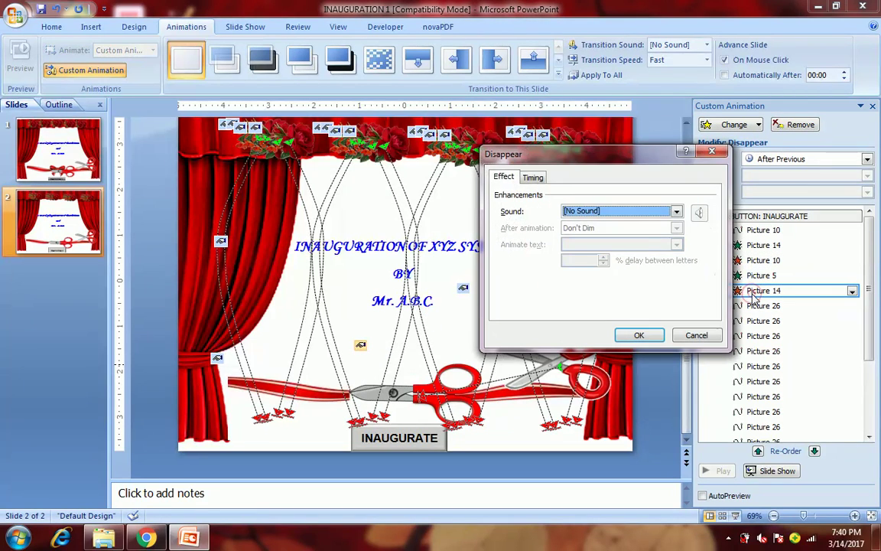
left_click(533, 177)
left_click(575, 211)
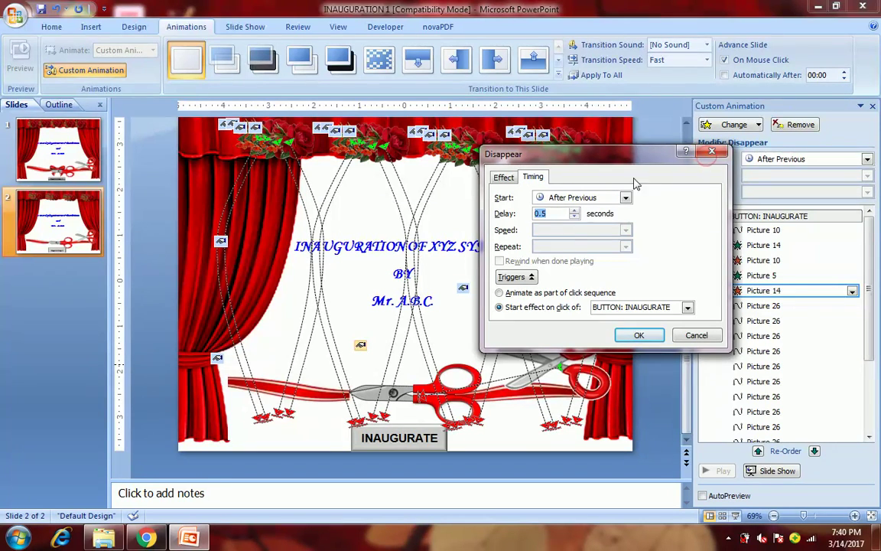
left_click(575, 217)
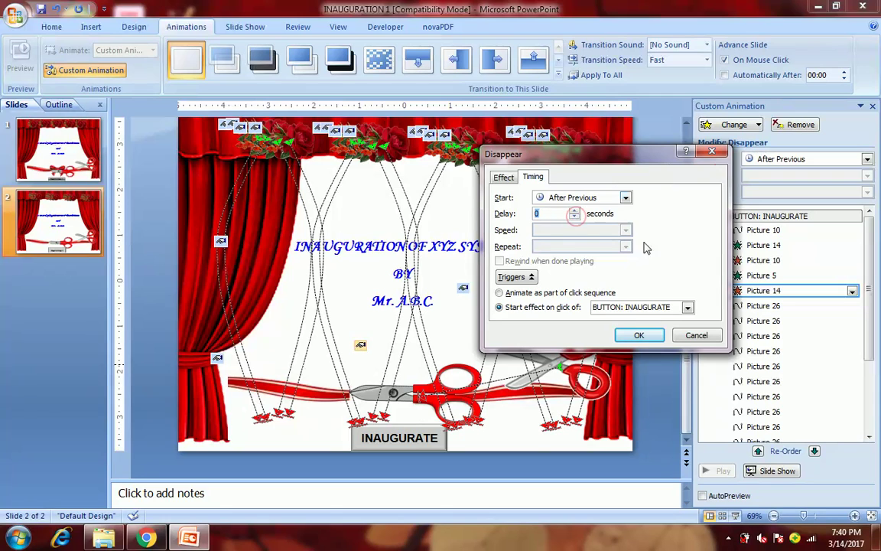
left_click(637, 337)
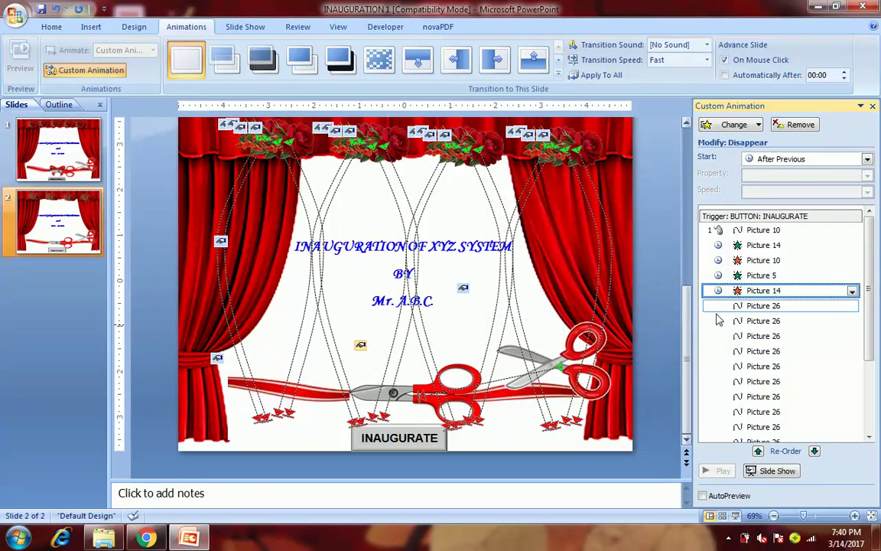
Drag Picture 14's Disappear below the first Picture 26 motion path and start the show.
left_click(749, 279)
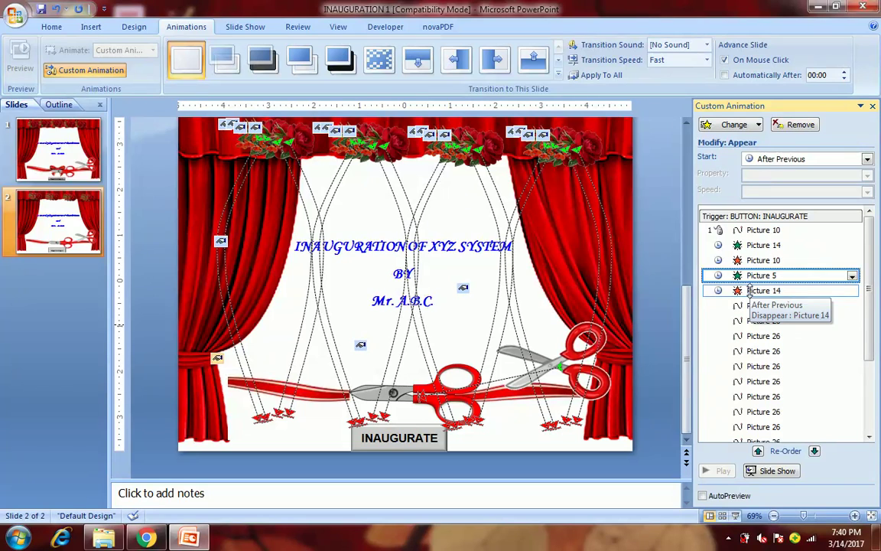
left_click(750, 290)
left_click_drag(750, 301, 750, 309)
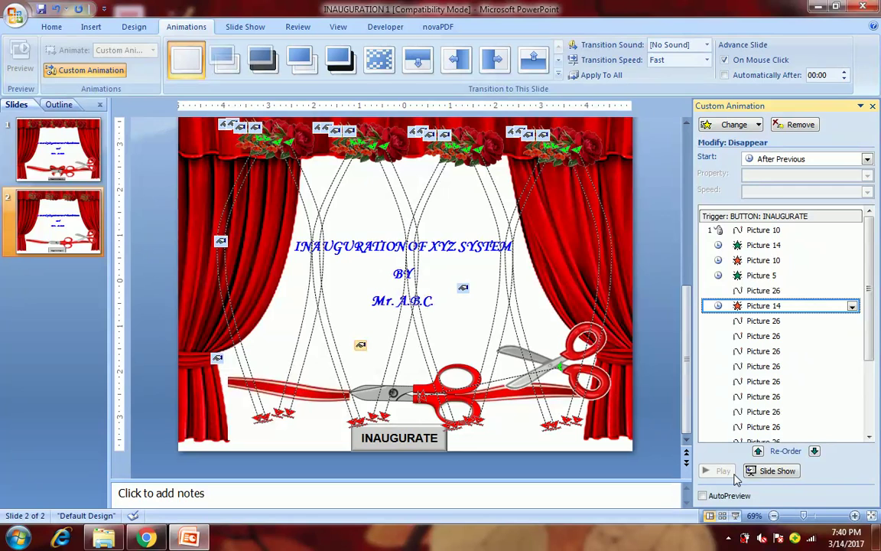
left_click(735, 517)
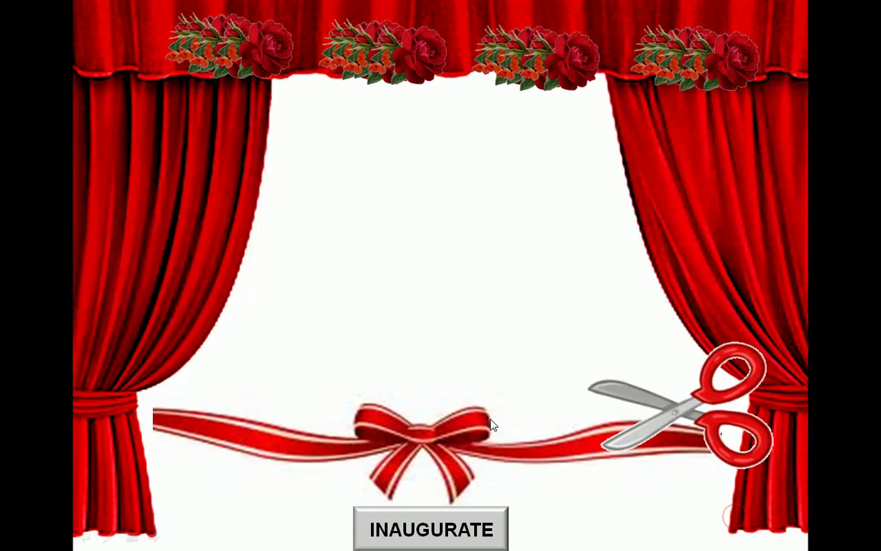
Test the sequence, exit the show, and drag Picture 14's Disappear back under Picture 5.
left_click(473, 519)
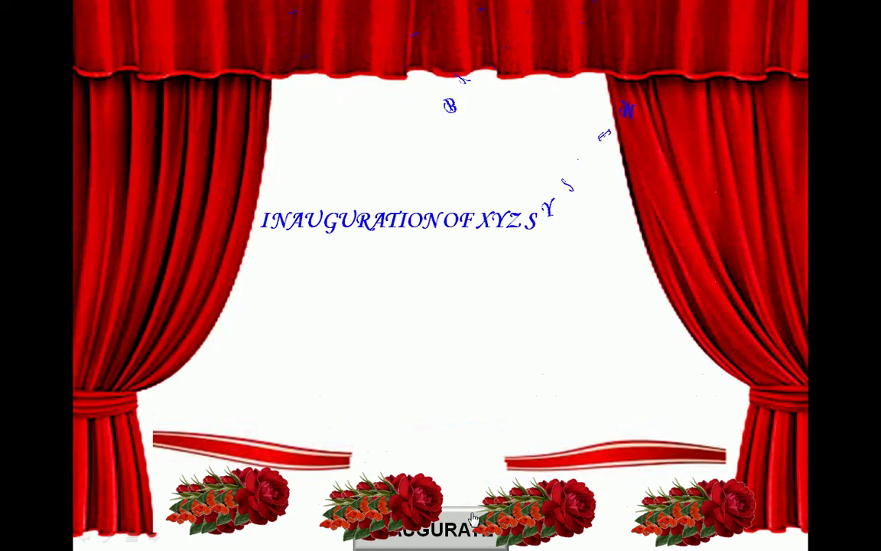
key("Escape")
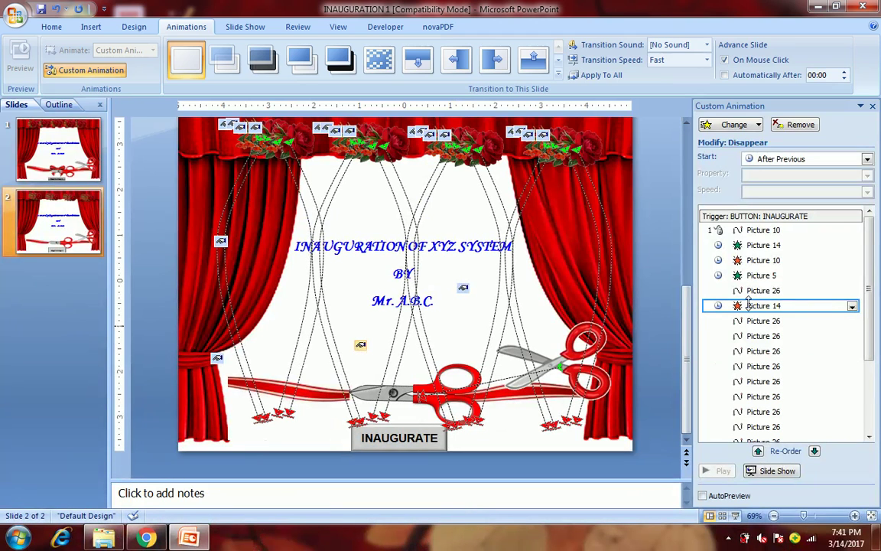
left_click_drag(746, 305, 750, 285)
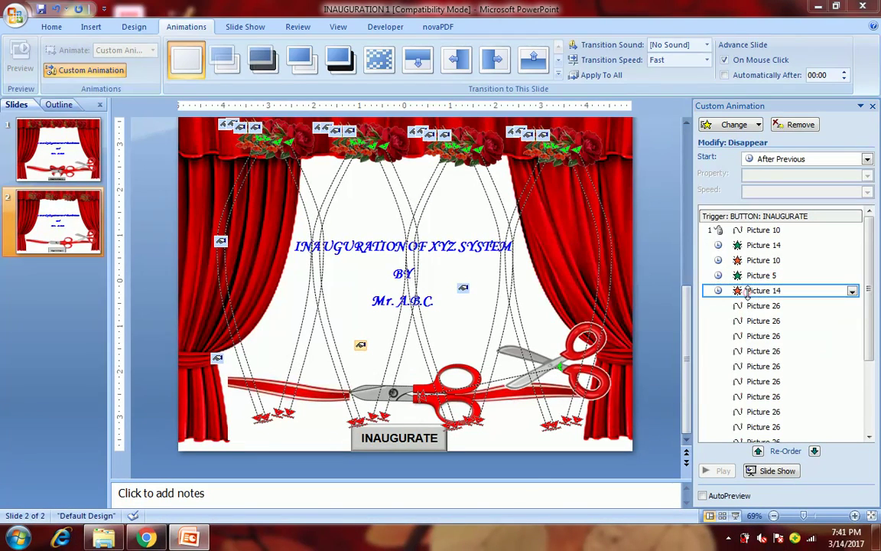
Set the Disappear effect's delay to 0.5 seconds and restart the slide show.
double_click(751, 290)
left_click(532, 176)
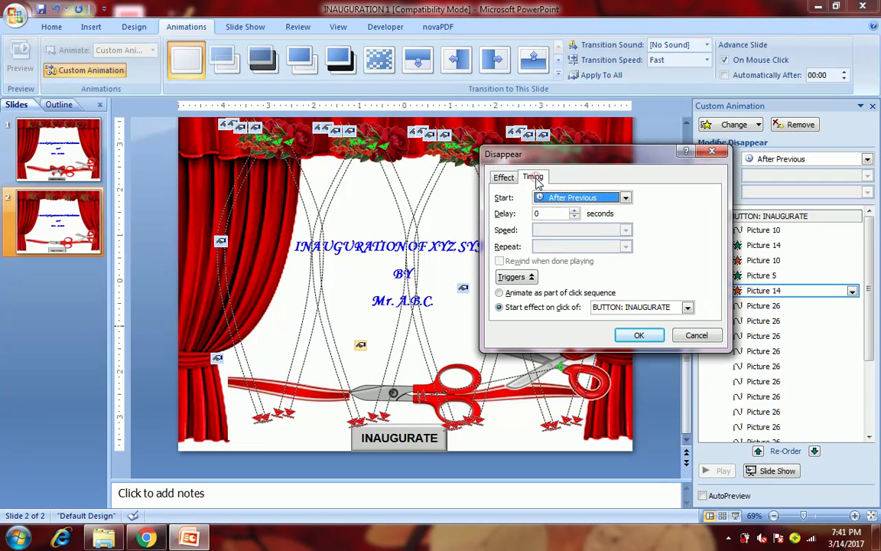
left_click(575, 211)
left_click(643, 338)
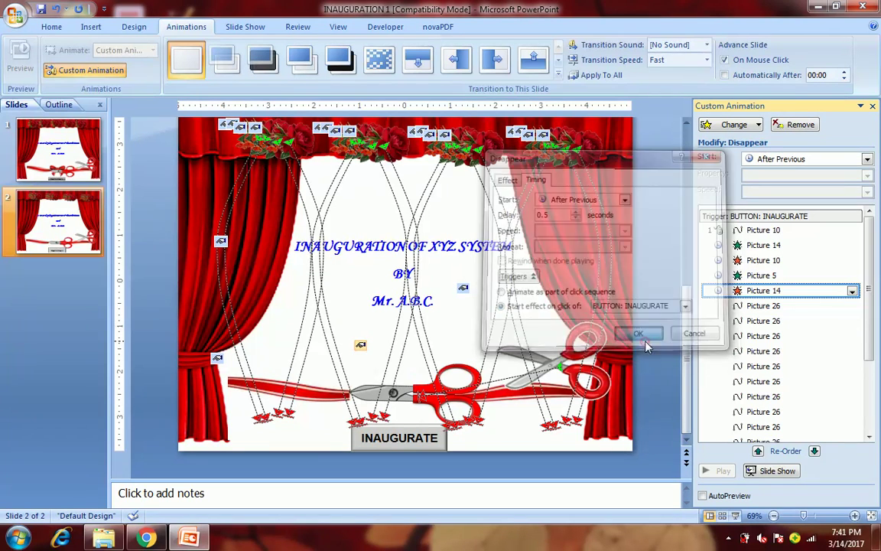
left_click(734, 517)
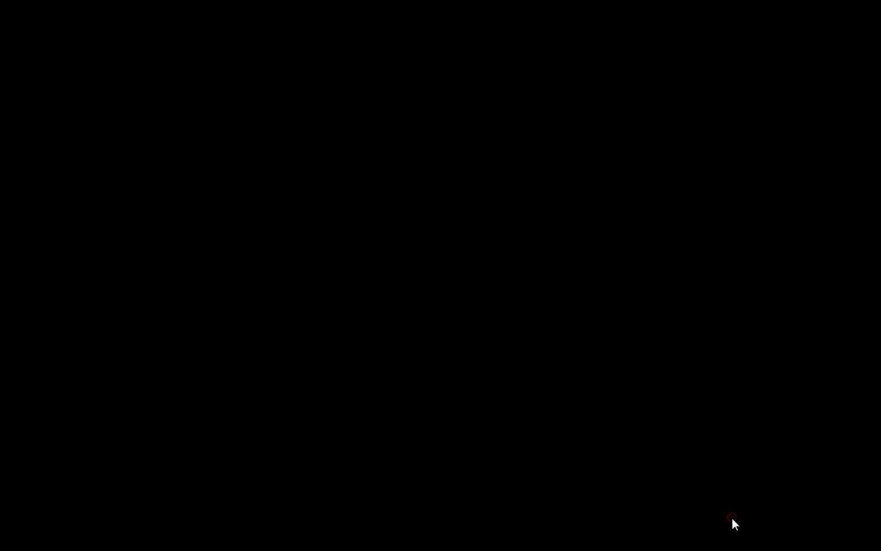
Trigger INAUGURATE and watch the ribbon cut, roses fall, and the title flip in.
left_click(436, 523)
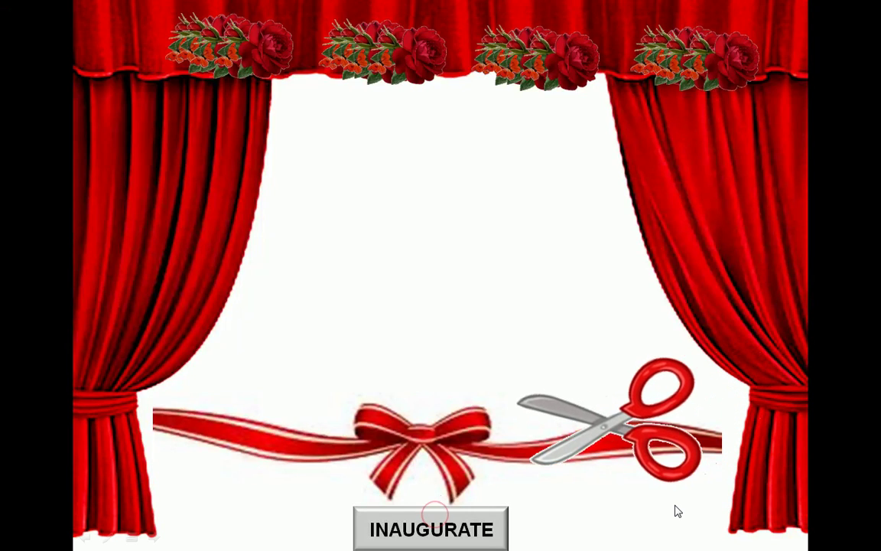